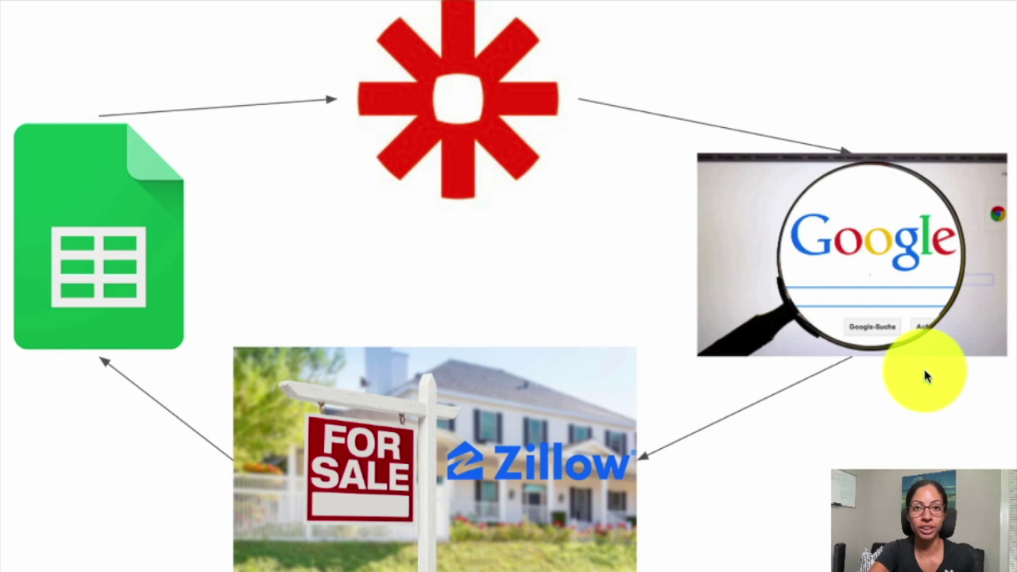
Leave the slideshow and read through the draft article on getting property data with Zapier and Zillow, including its workflow overview.
key("Escape")
left_click(659, 4)
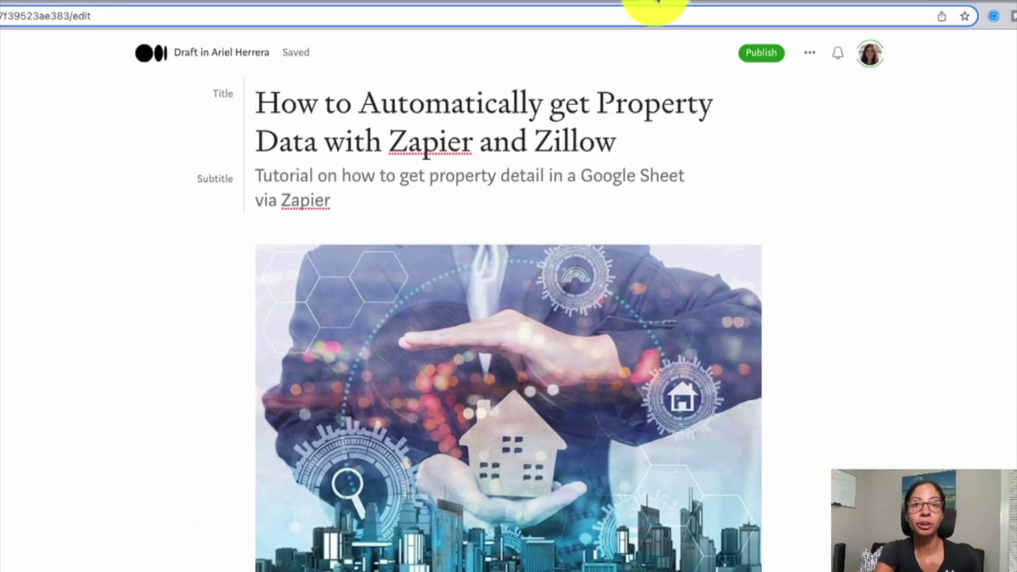
scroll(799, 434, "down", 6)
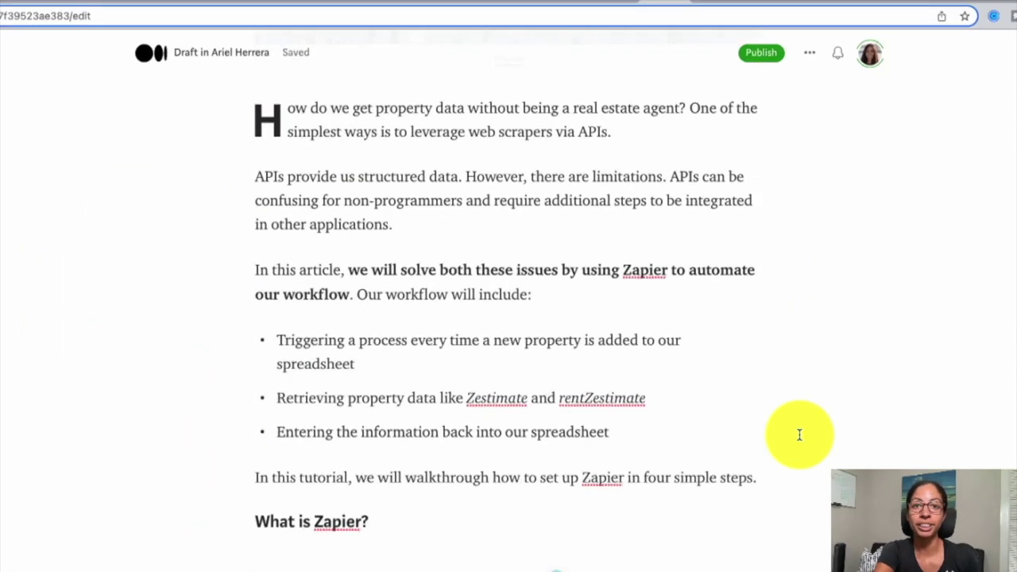
scroll(799, 433, "down", 15)
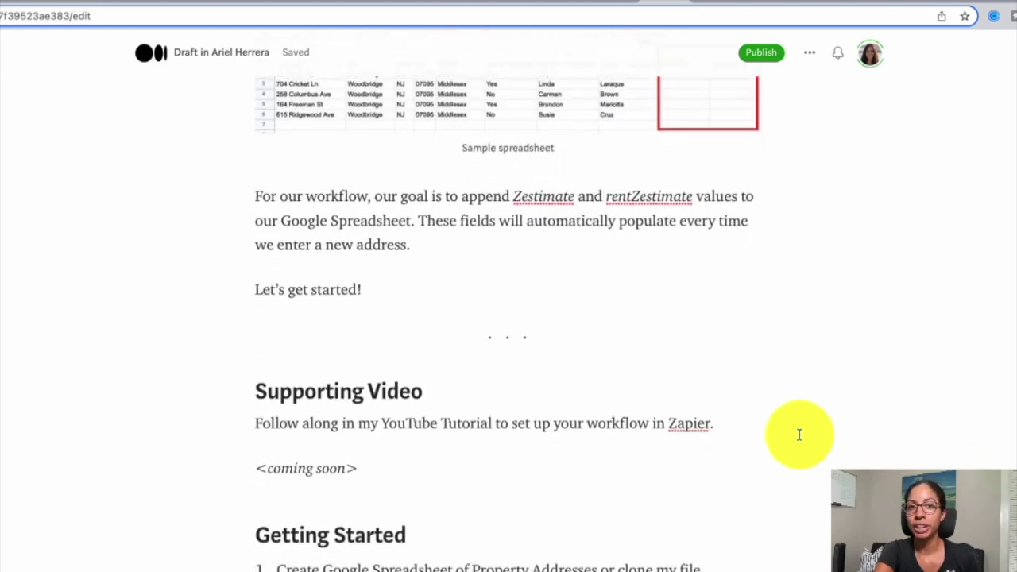
scroll(799, 434, "down", 10)
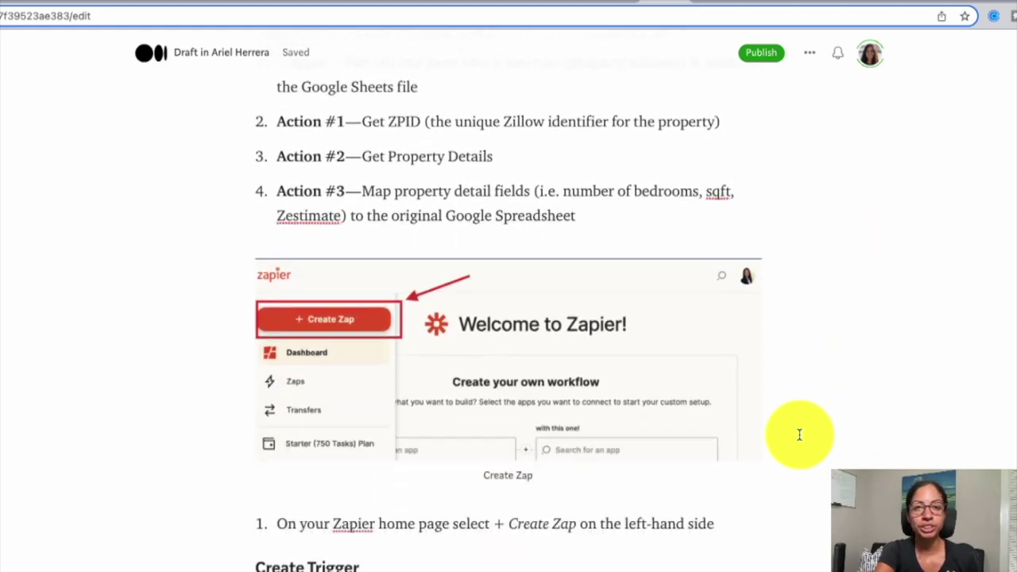
scroll(800, 435, "down", 6)
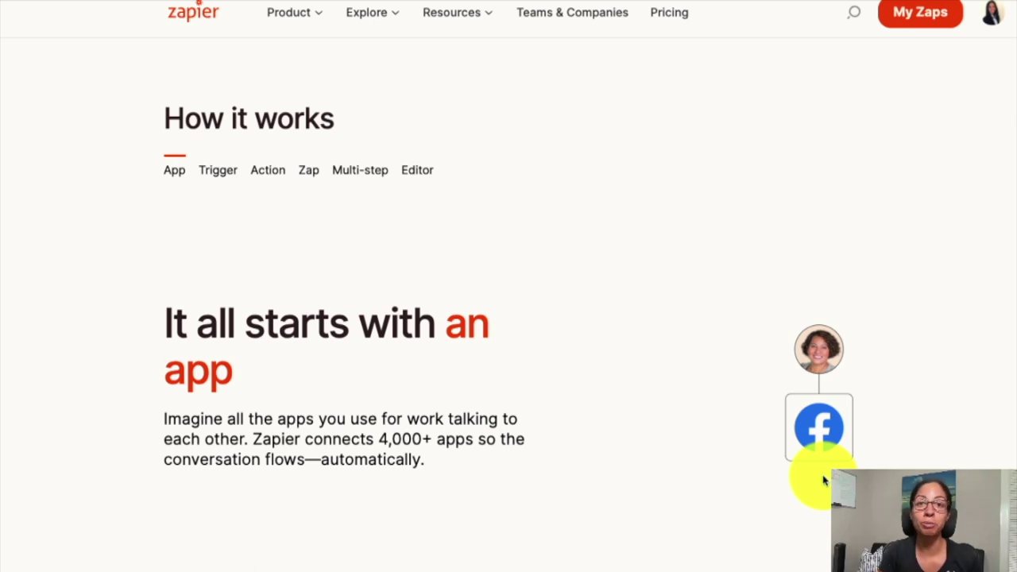
Examine Zapier's How it works page through the App, Trigger, Action, Zap and Multi-step sections.
scroll(906, 477, "down", 2)
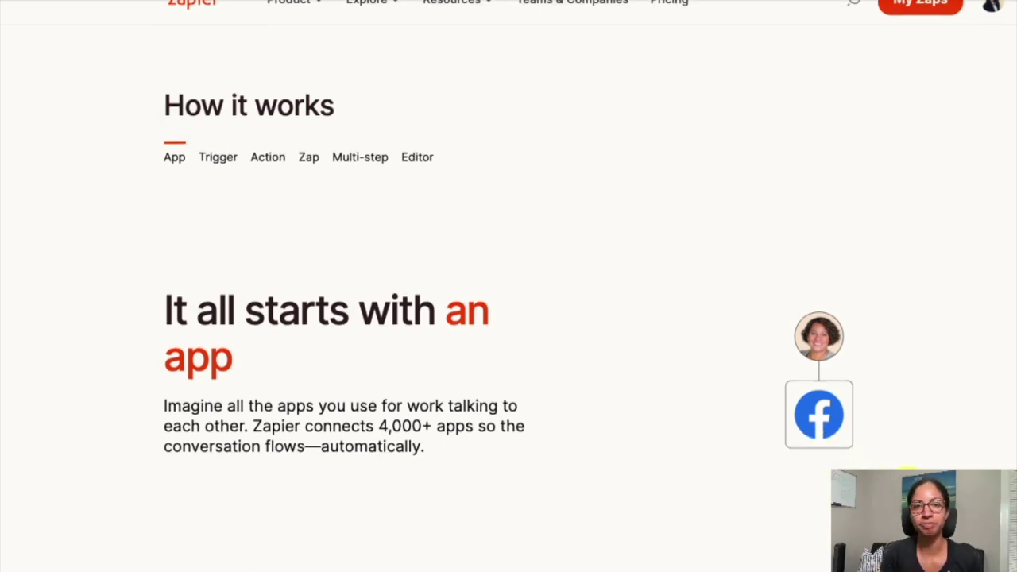
scroll(508, 234, "down", 5)
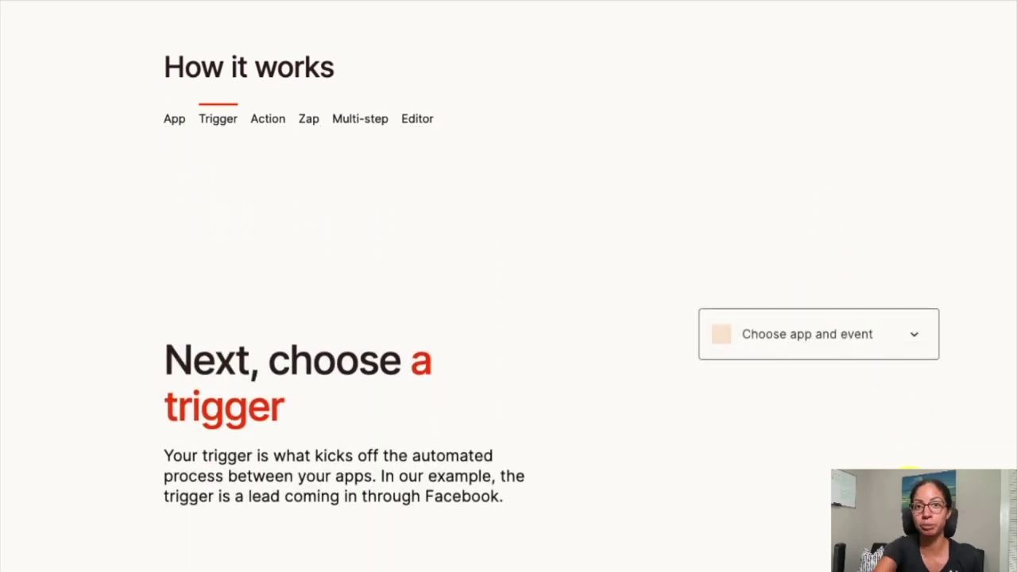
scroll(508, 317, "down", 3)
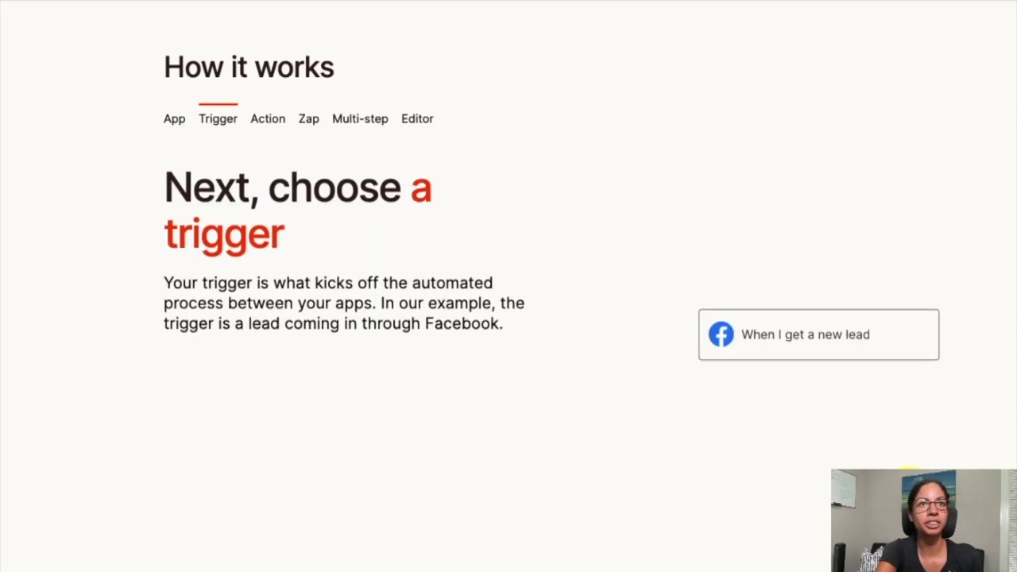
scroll(508, 318, "down", 5)
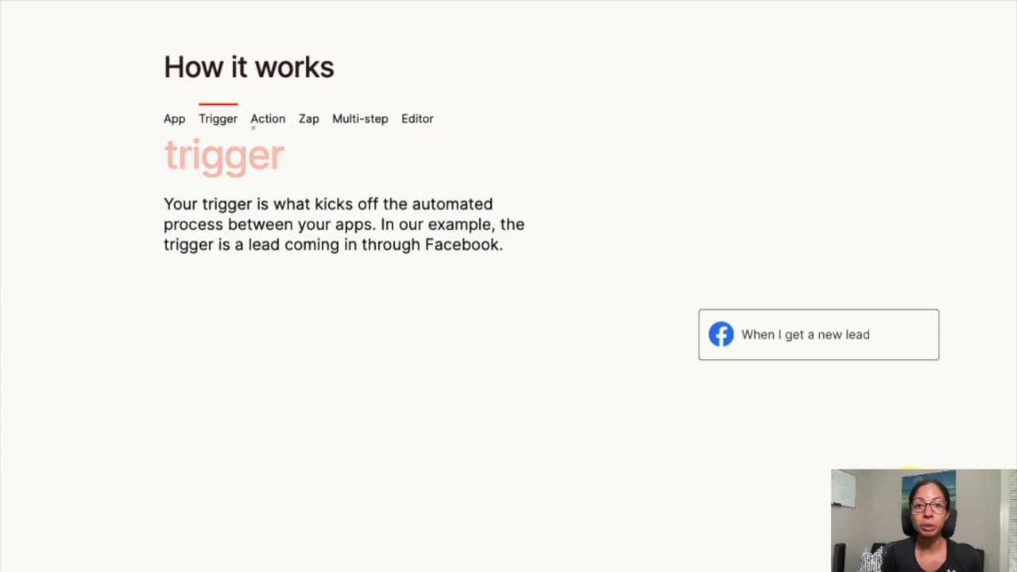
scroll(509, 318, "down", 4)
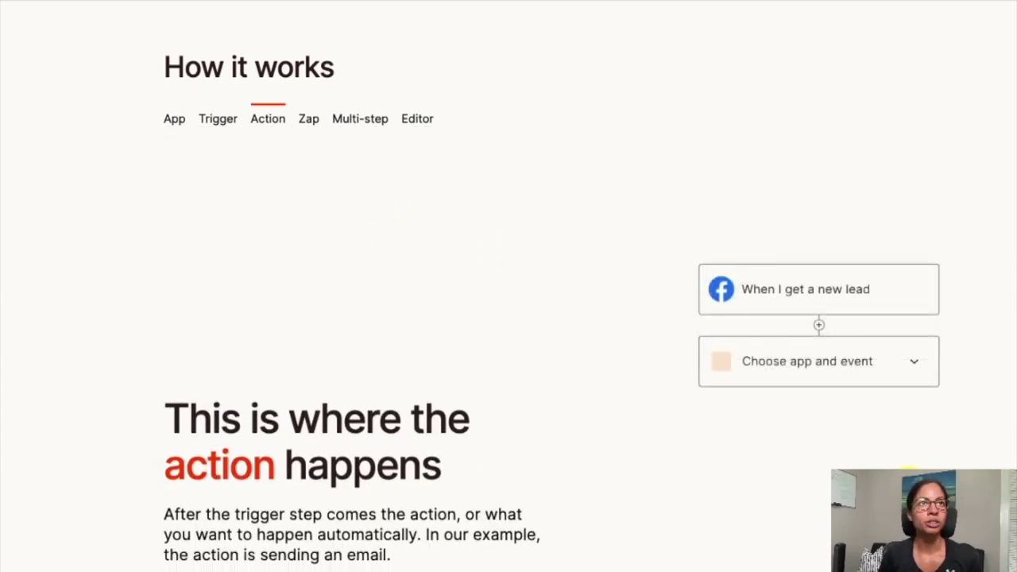
scroll(509, 318, "down", 2)
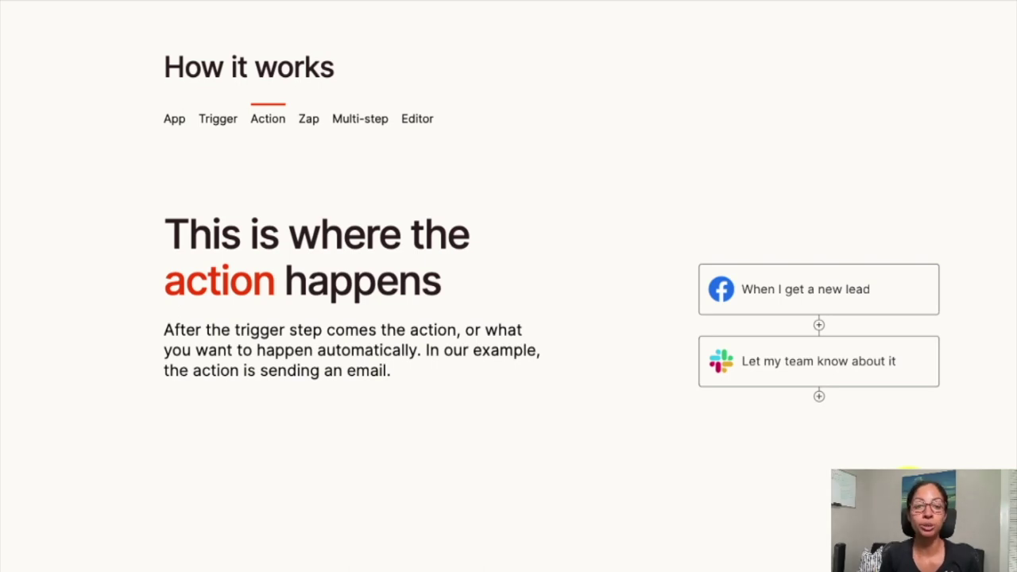
scroll(508, 318, "down", 5)
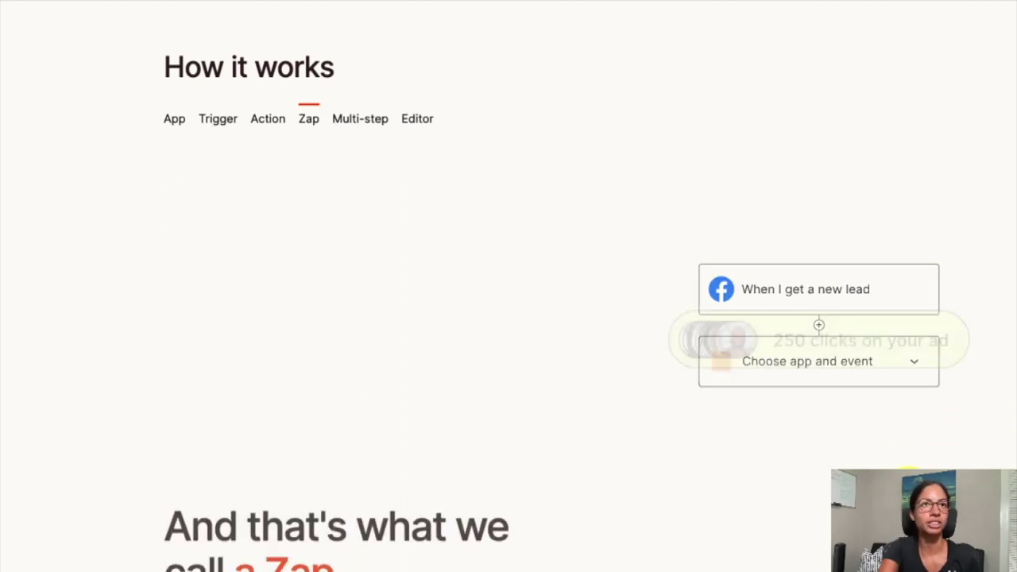
scroll(508, 318, "down", 5)
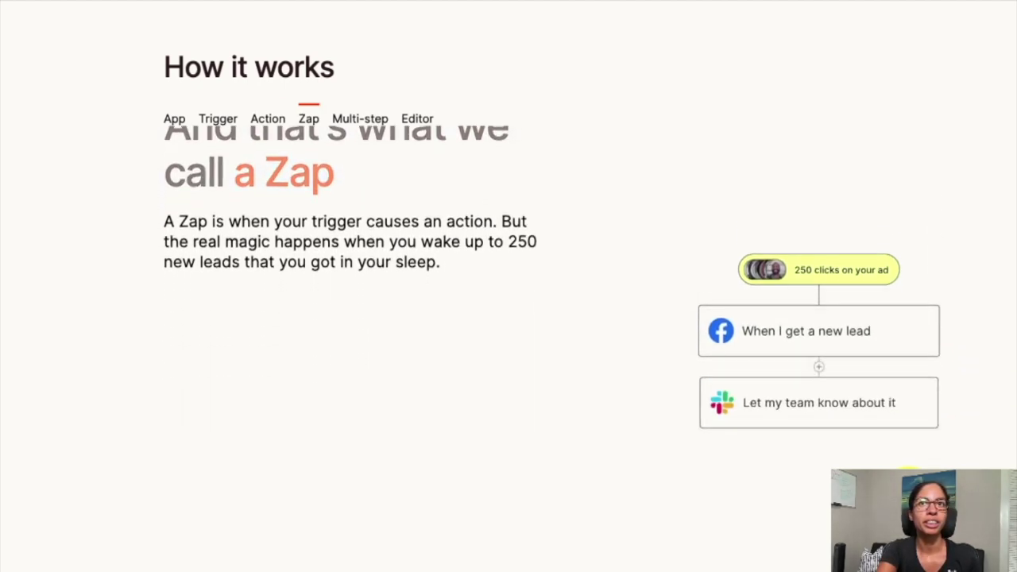
scroll(508, 317, "down", 5)
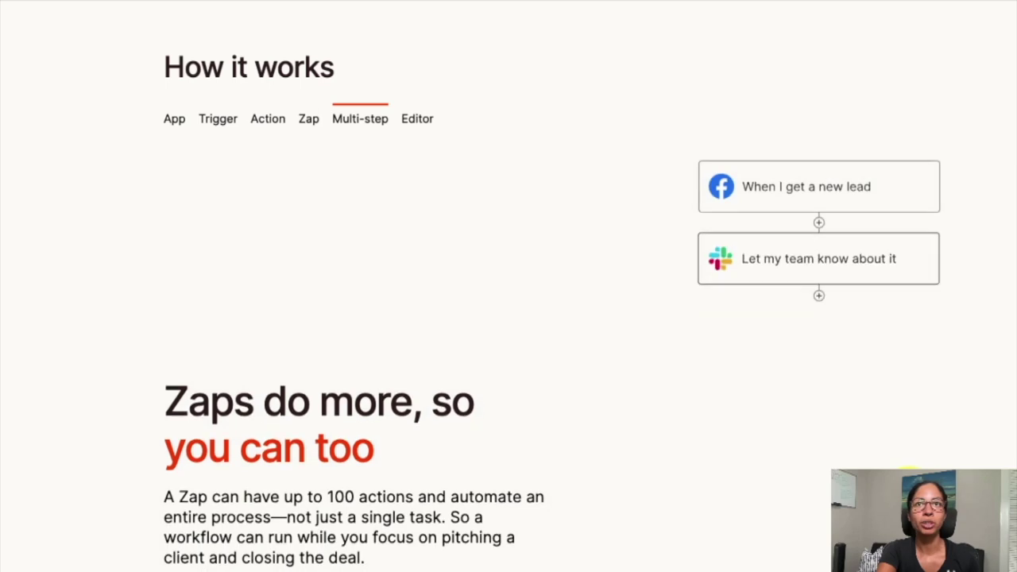
scroll(509, 318, "down", 5)
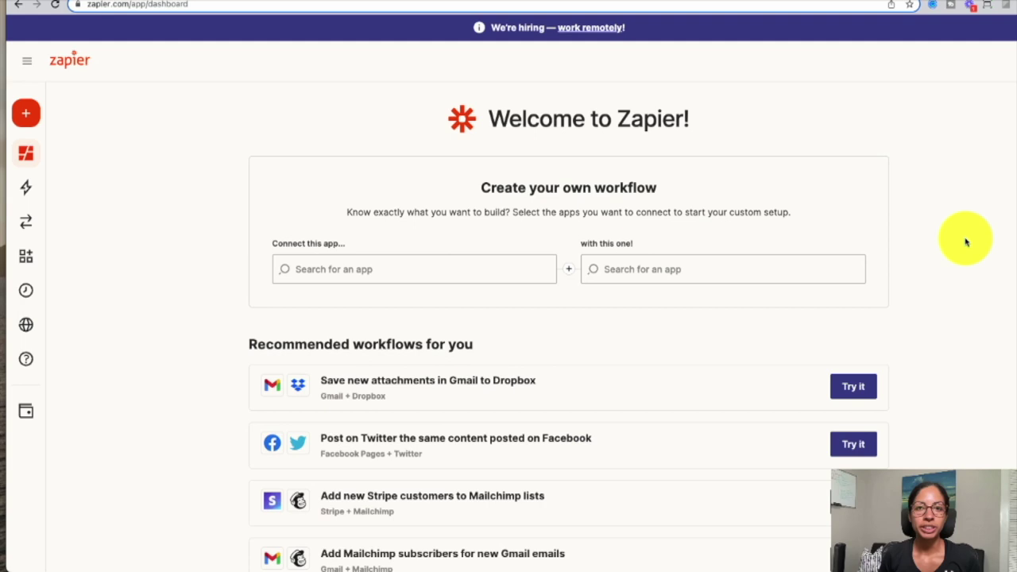
Create a new Zap from the Zapier dashboard.
mouse_move(34, 113)
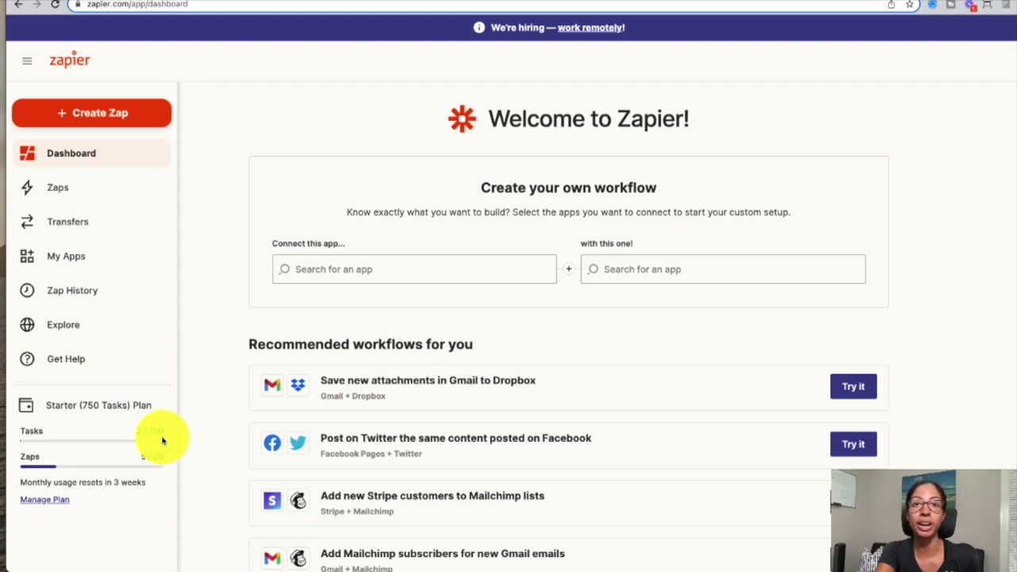
left_click(143, 112)
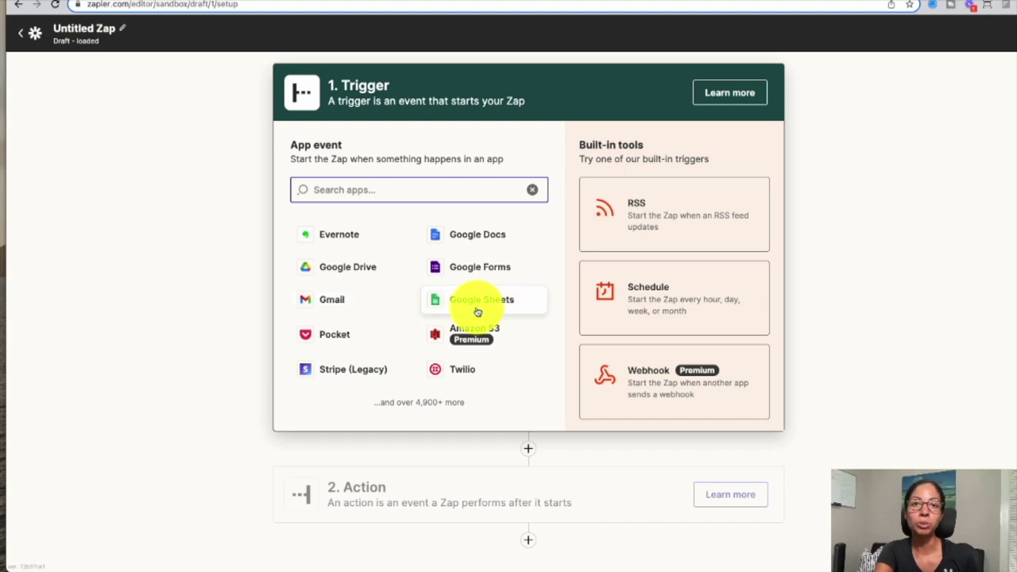
Switch to the MyListOfProperties spreadsheet, check its Zestimate and rentZestimate columns, and return to the Zap editor.
left_click(703, 2)
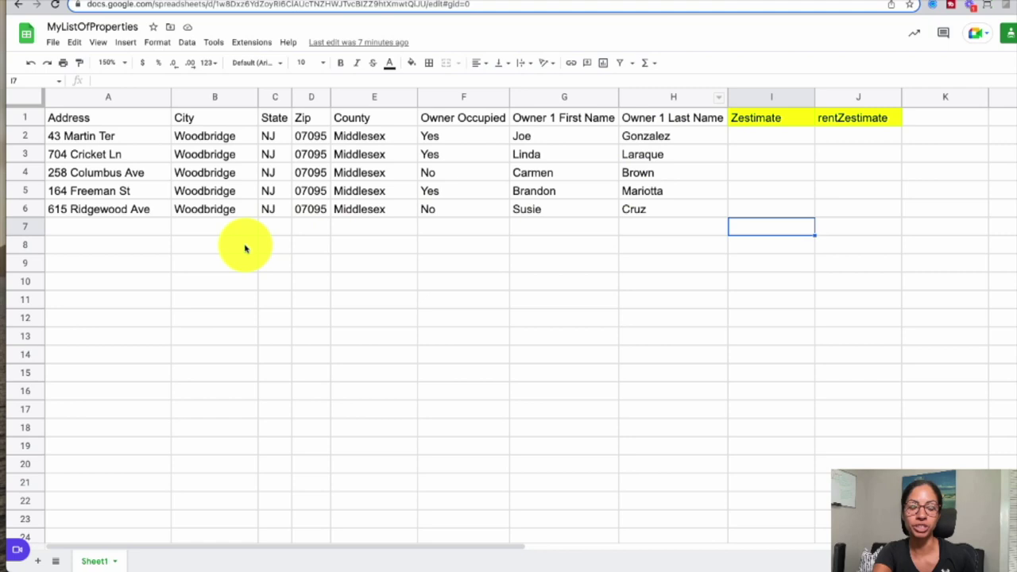
left_click(767, 96)
left_click(837, 96)
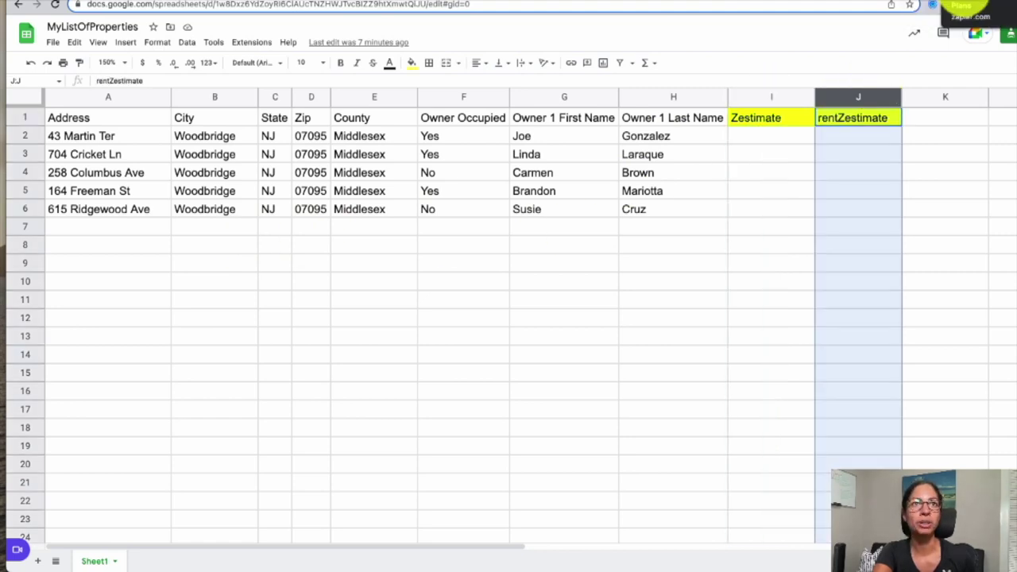
left_click(934, 6)
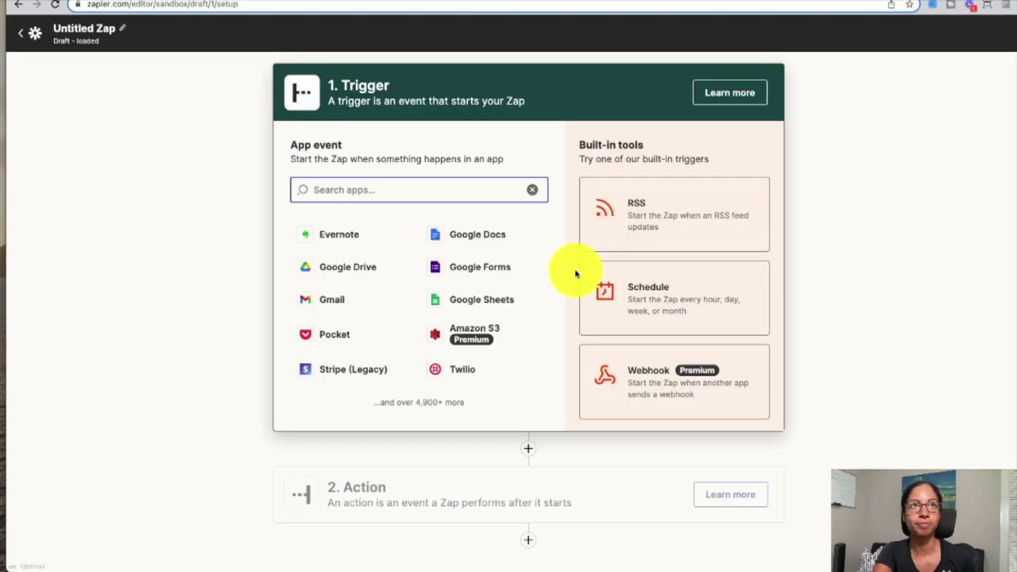
Set the trigger to the Google Sheets event New Spreadsheet Row and choose the connected account used in 6 Zaps.
left_click(477, 302)
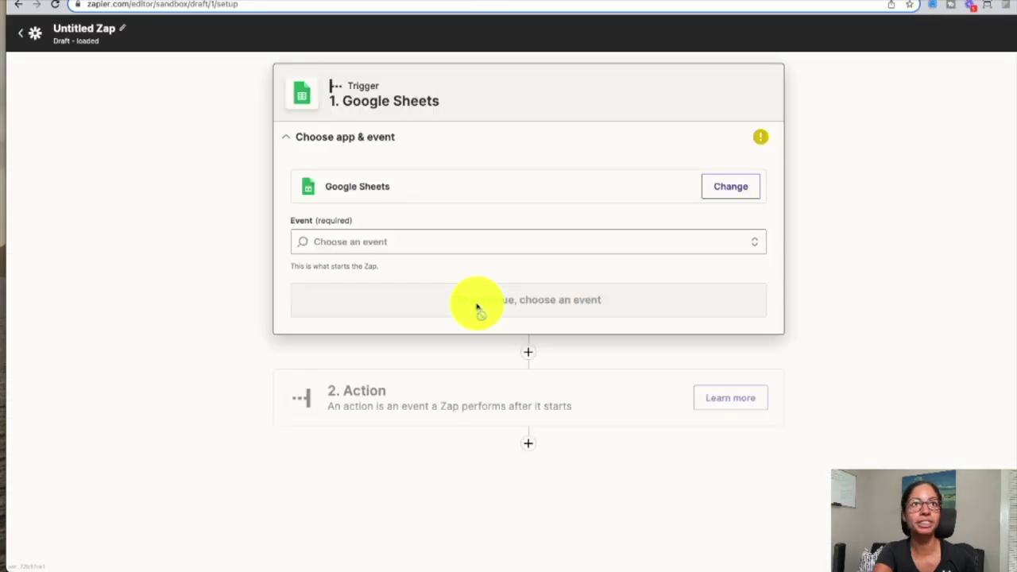
left_click(500, 246)
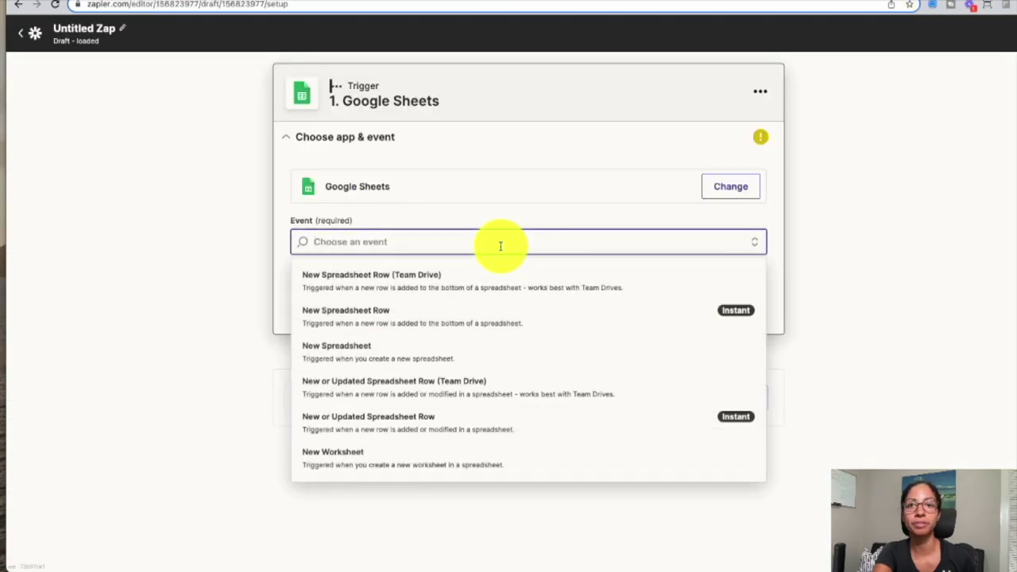
left_click(669, 329)
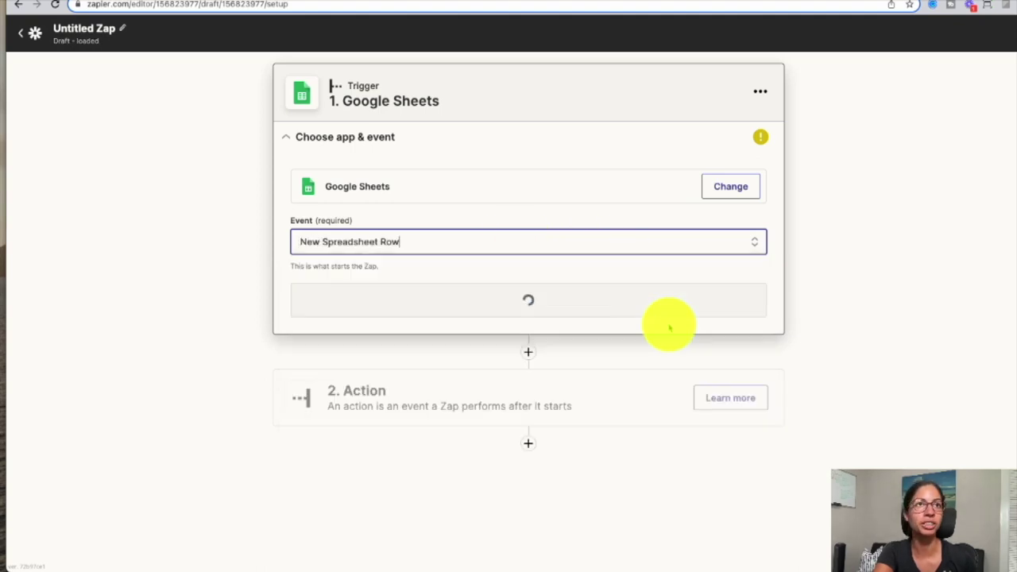
left_click(656, 308)
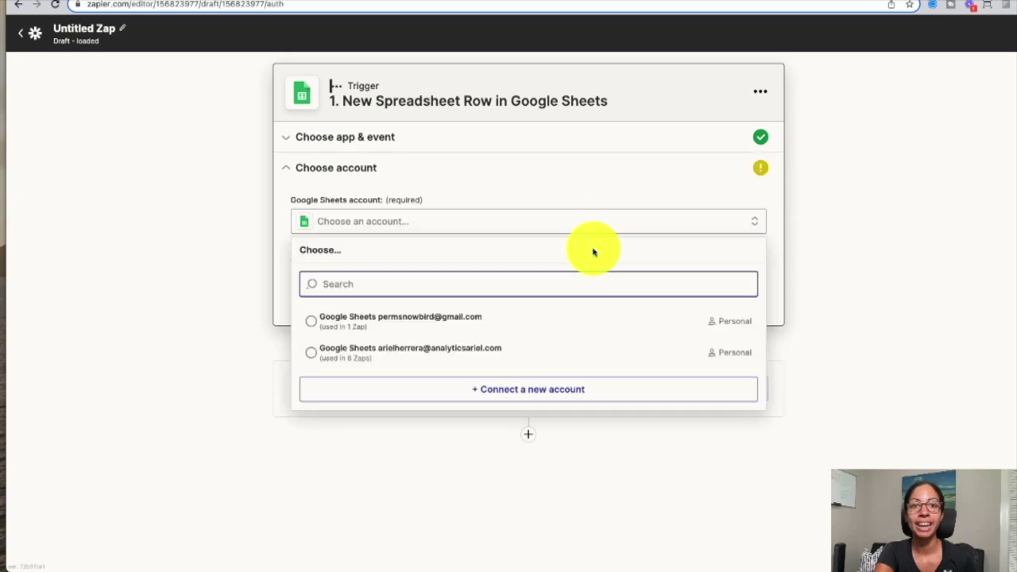
left_click(578, 362)
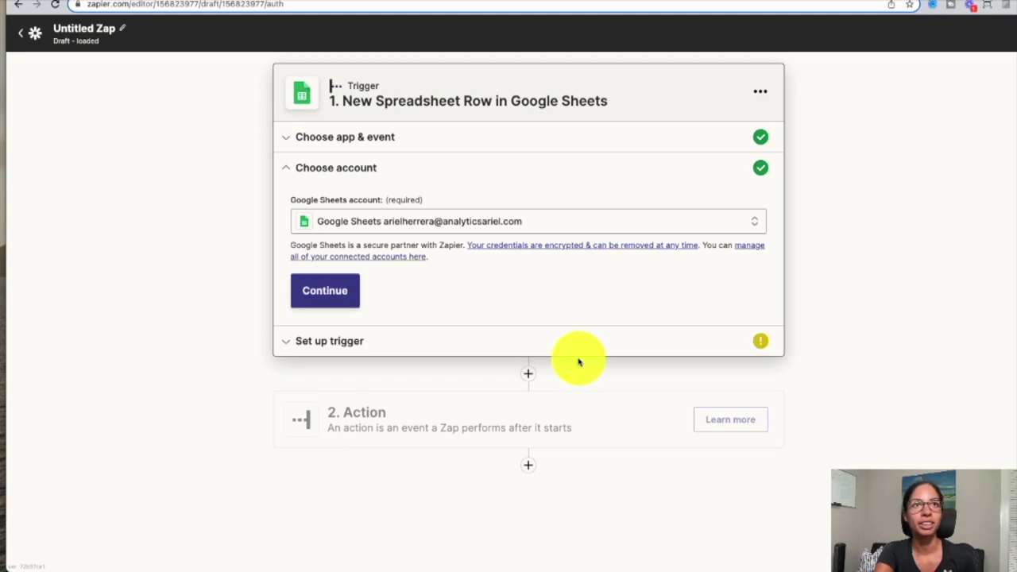
left_click(350, 291)
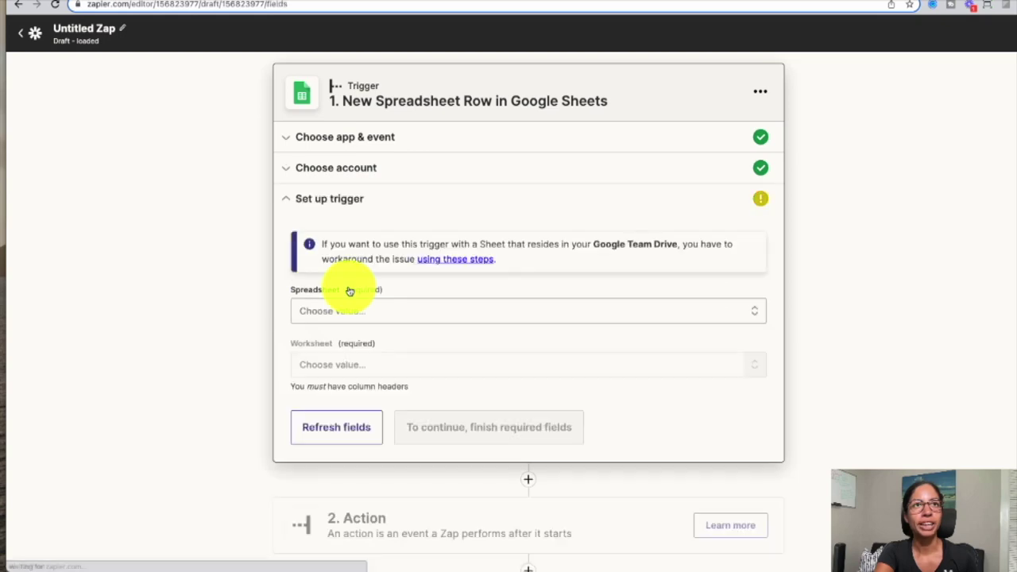
Set up the trigger with the spreadsheet MyListOfProperties and the worksheet Sheet1, and continue to the trigger test.
left_click(393, 312)
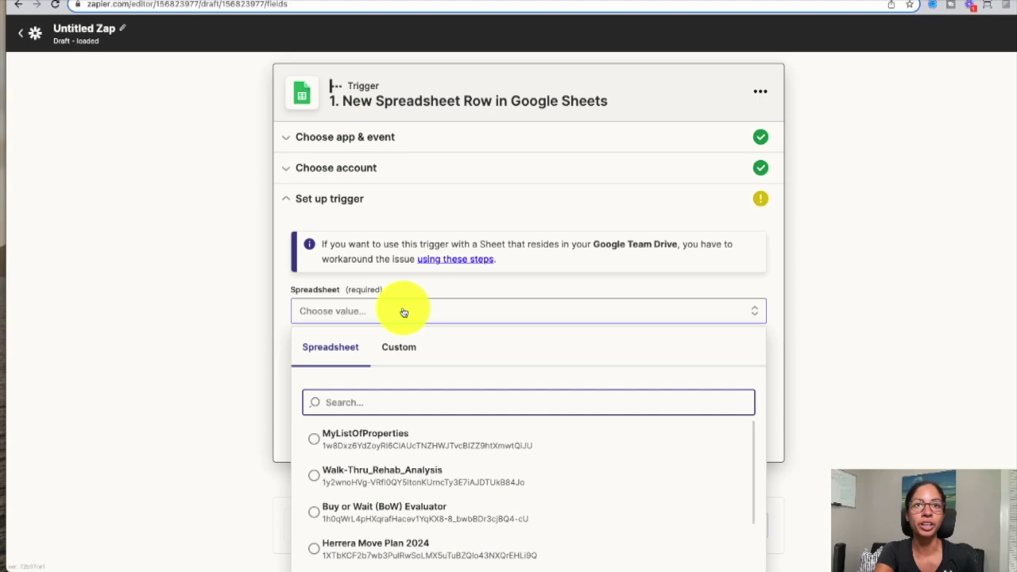
left_click(710, 2)
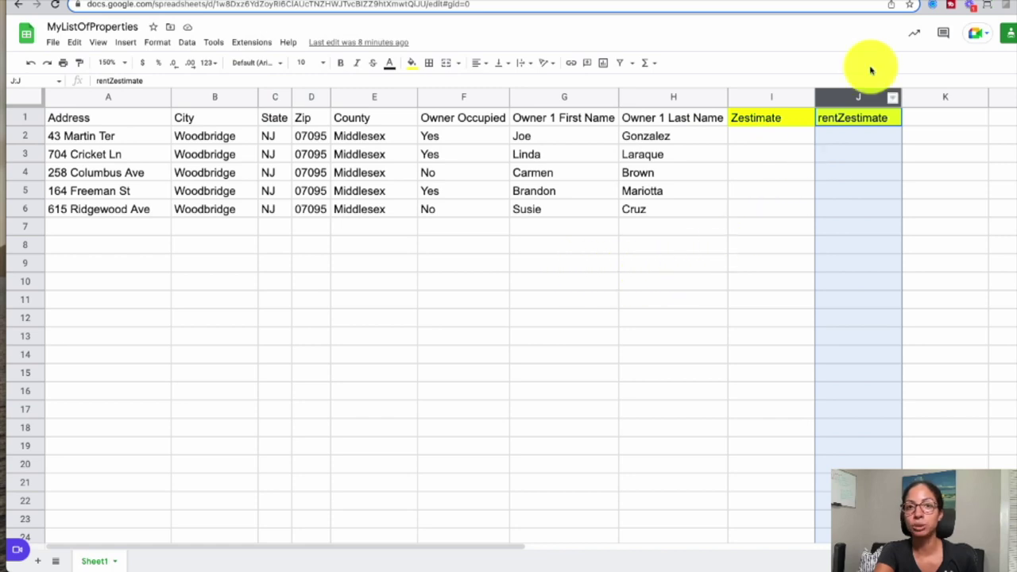
left_click(52, 43)
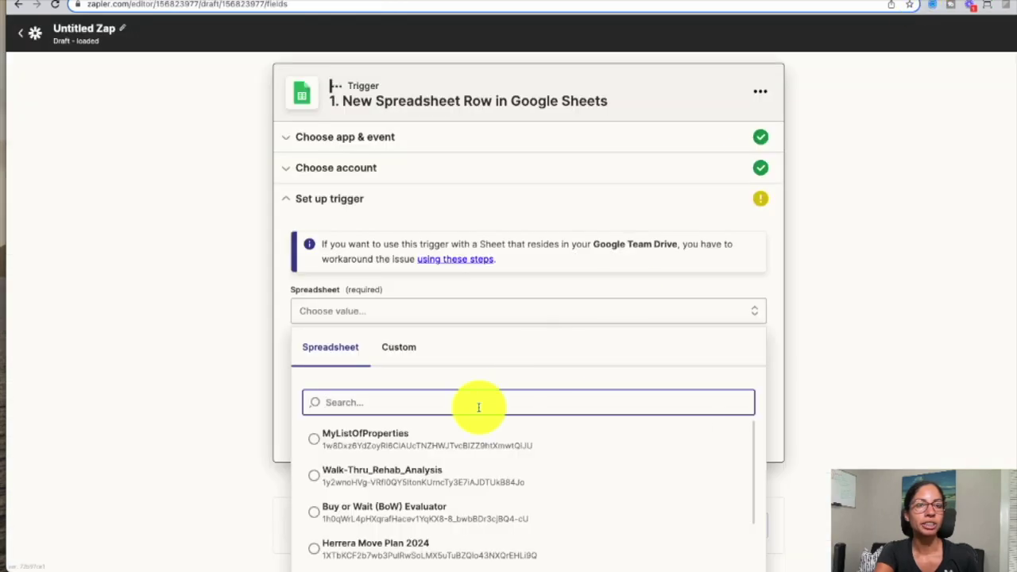
left_click(456, 432)
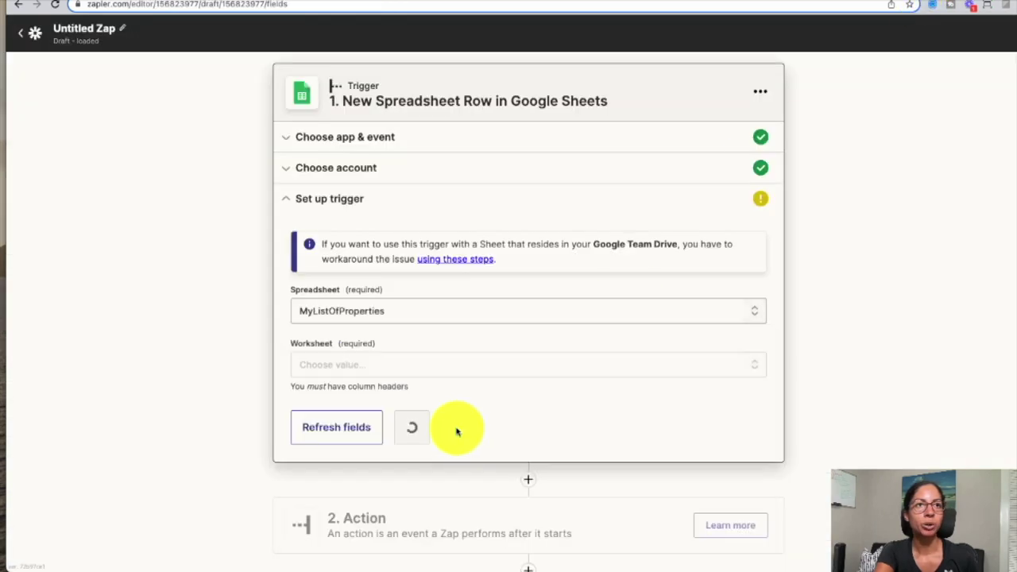
left_click(436, 368)
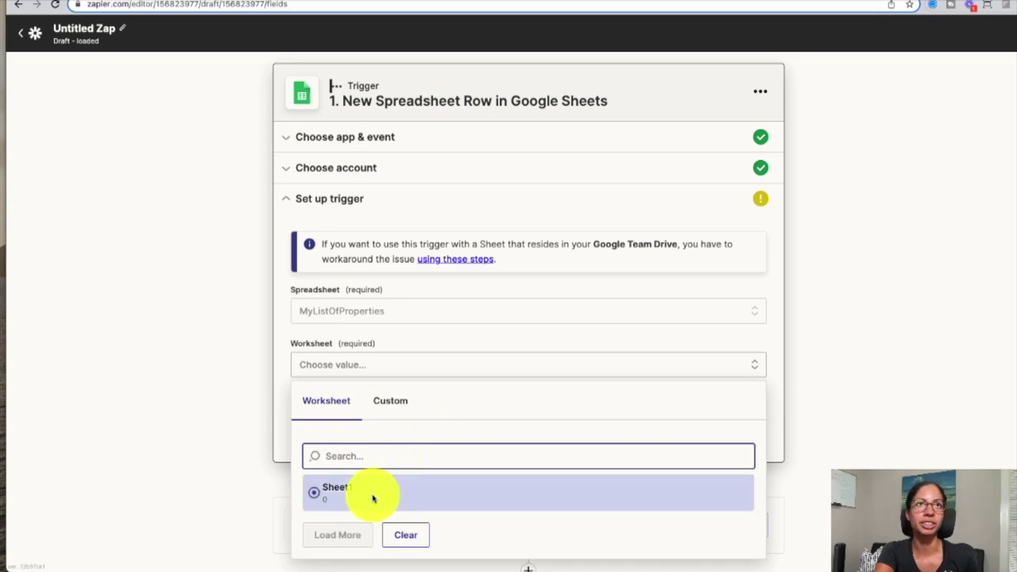
left_click(373, 498)
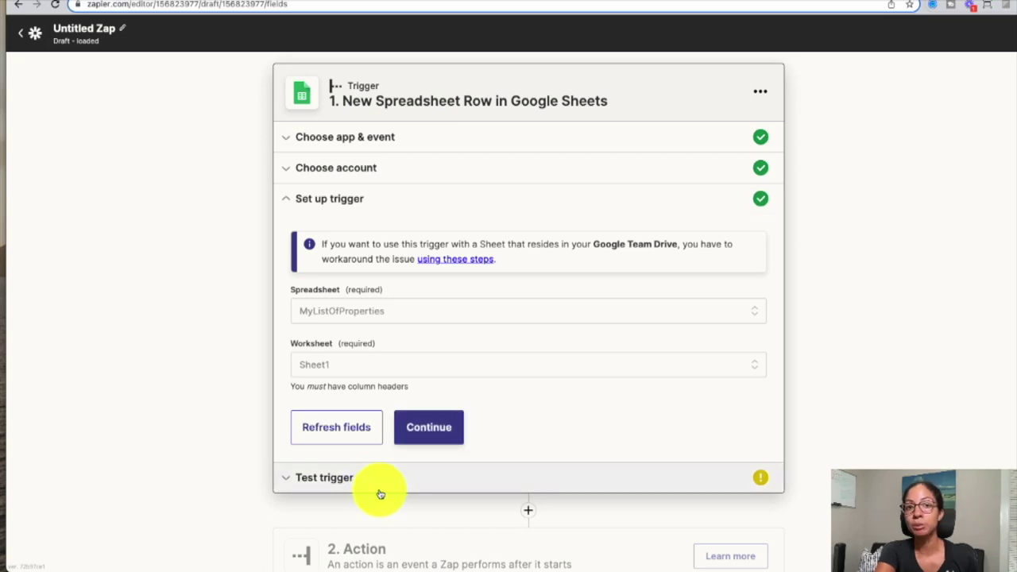
left_click(432, 441)
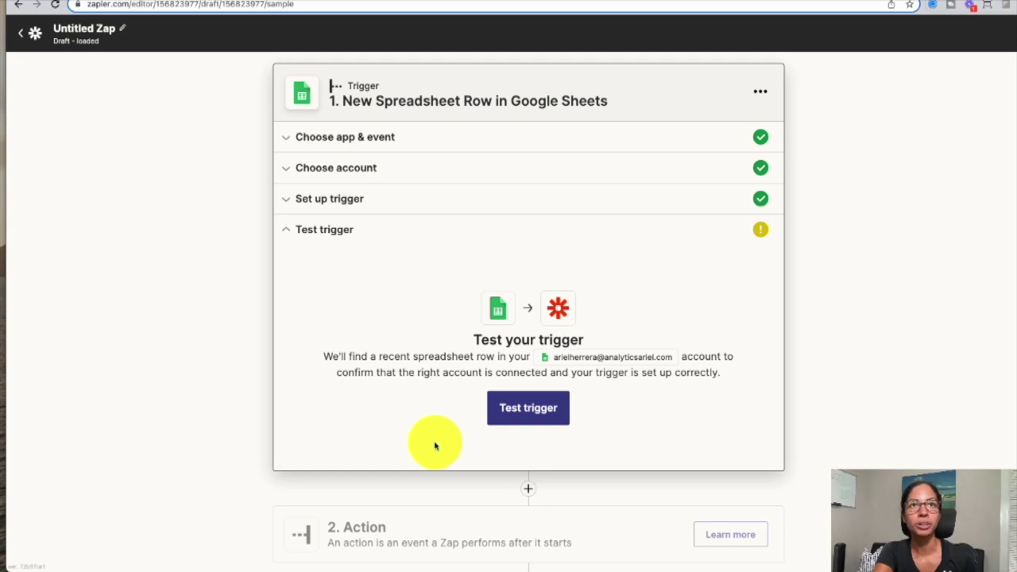
Test the New Spreadsheet Row trigger and review the fields of the sample spreadsheet row.
left_click(520, 425)
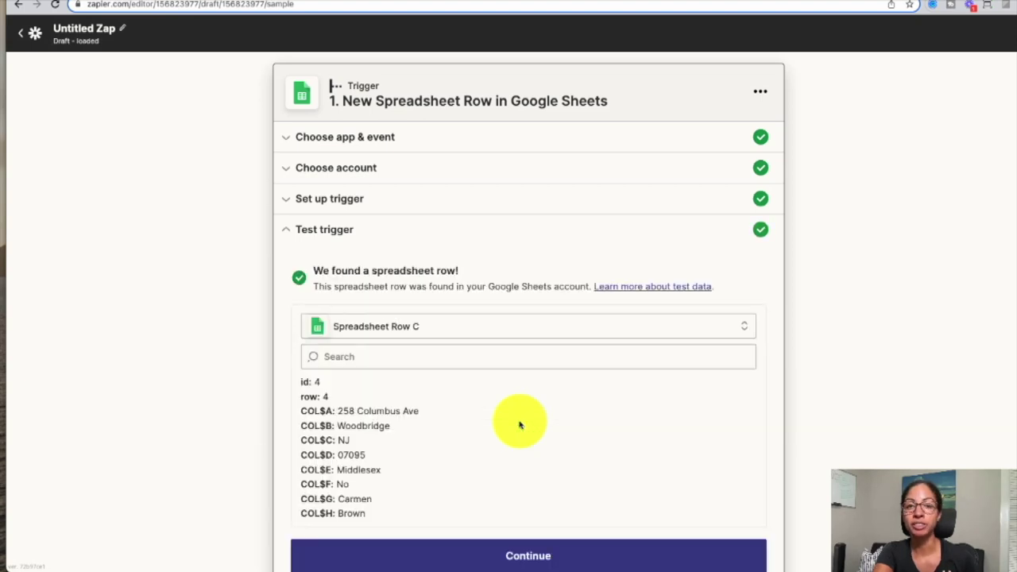
scroll(846, 428, "down", 2)
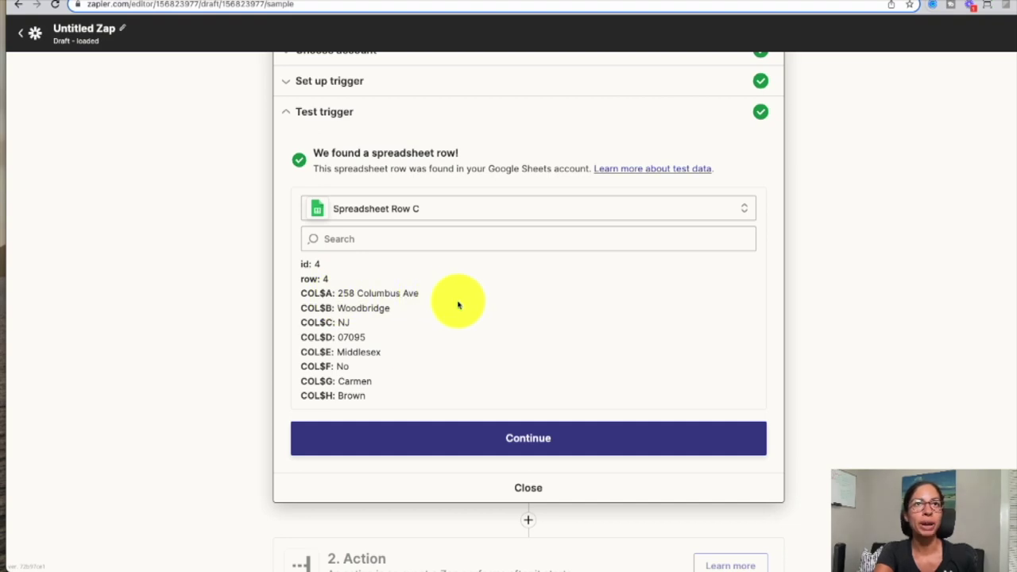
Switch to the MyListOfProperties spreadsheet, check row 4 and the Zestimate and rentZestimate columns, and return to the Zap editor.
left_click(707, 2)
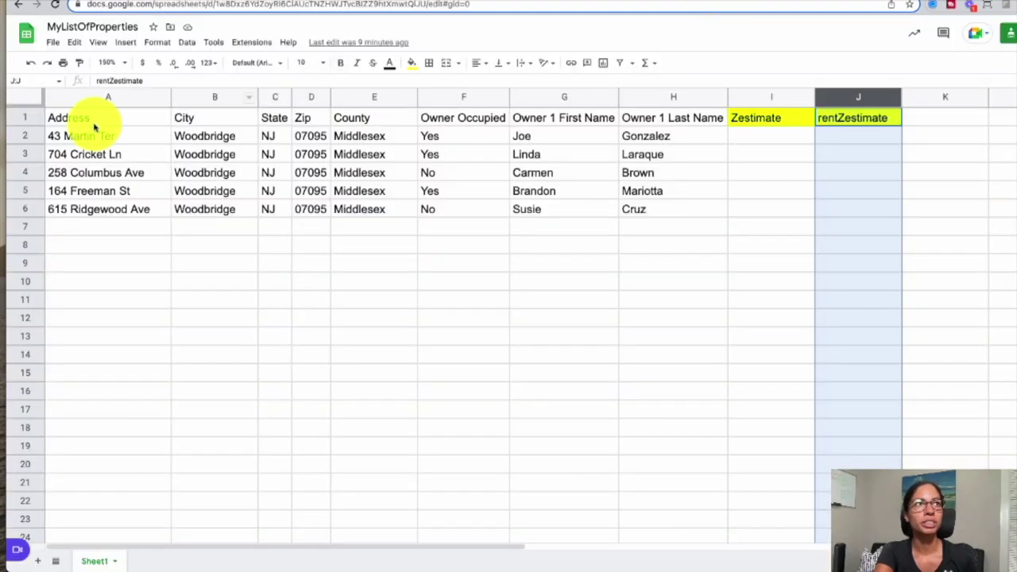
left_click(26, 171)
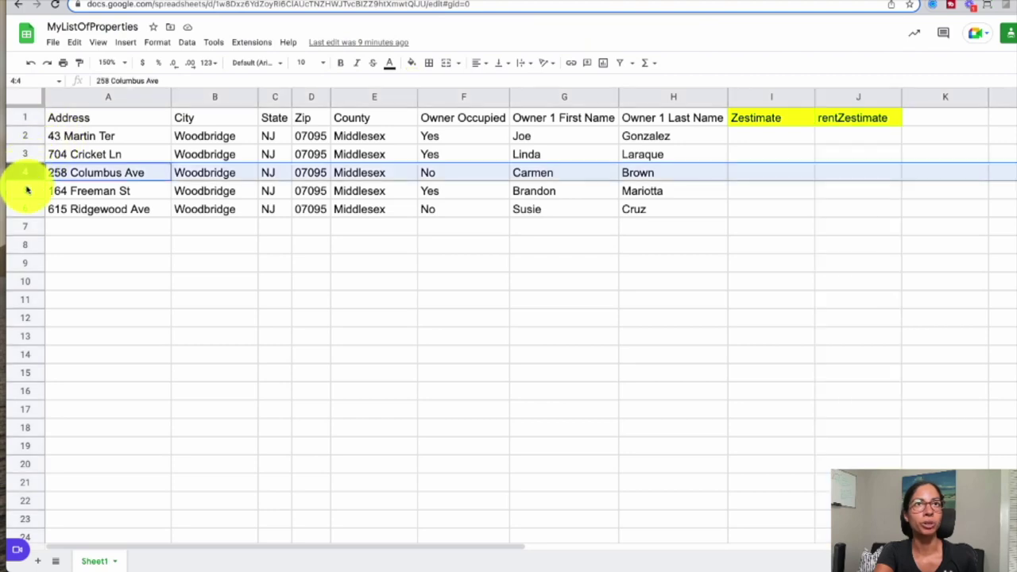
left_click(102, 181)
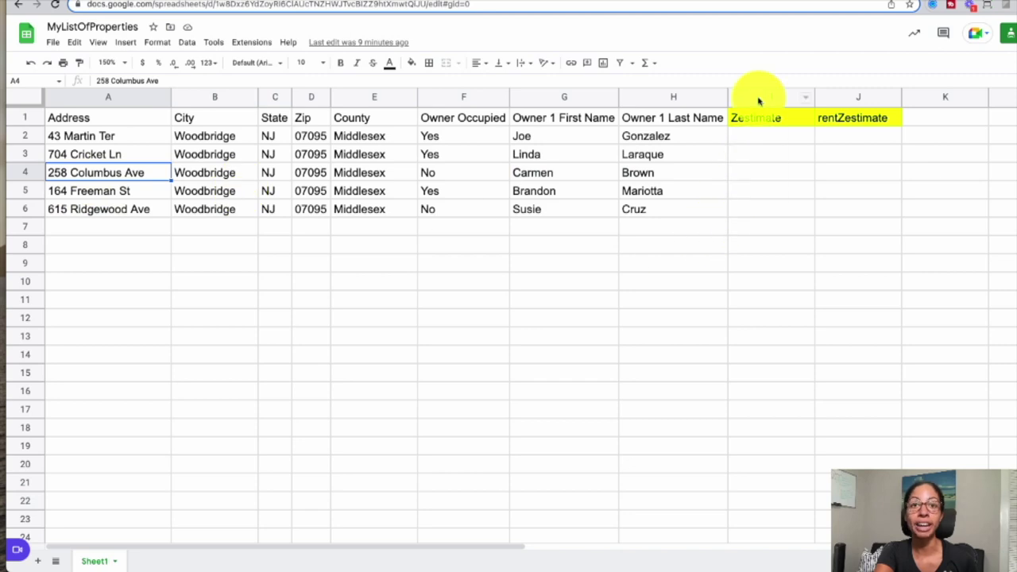
left_click(761, 97)
left_click(848, 99)
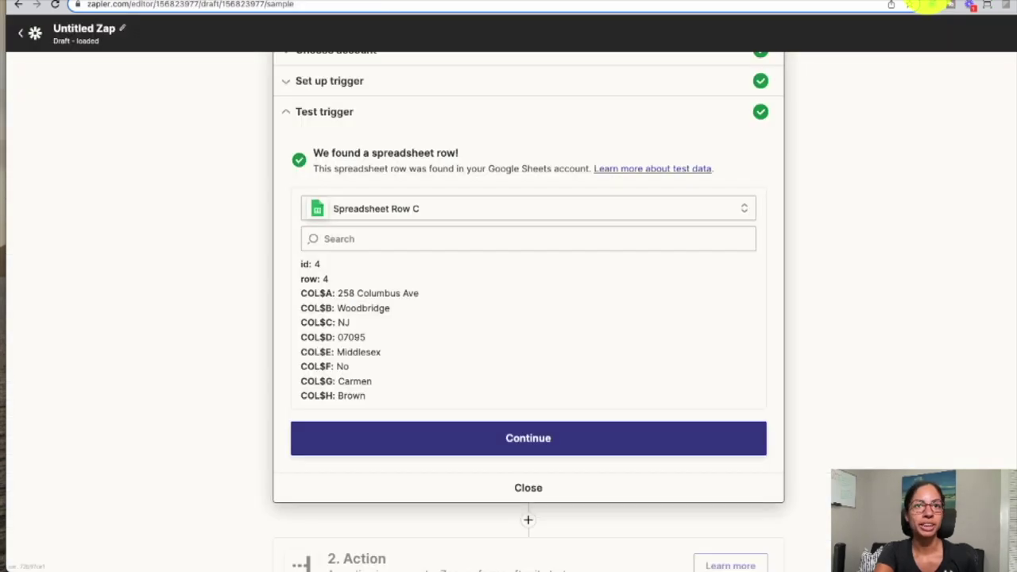
Accept the trigger test, inspect the ZPID part of the Riverview property's Zillow URL, and return to the Zap editor.
left_click(688, 436)
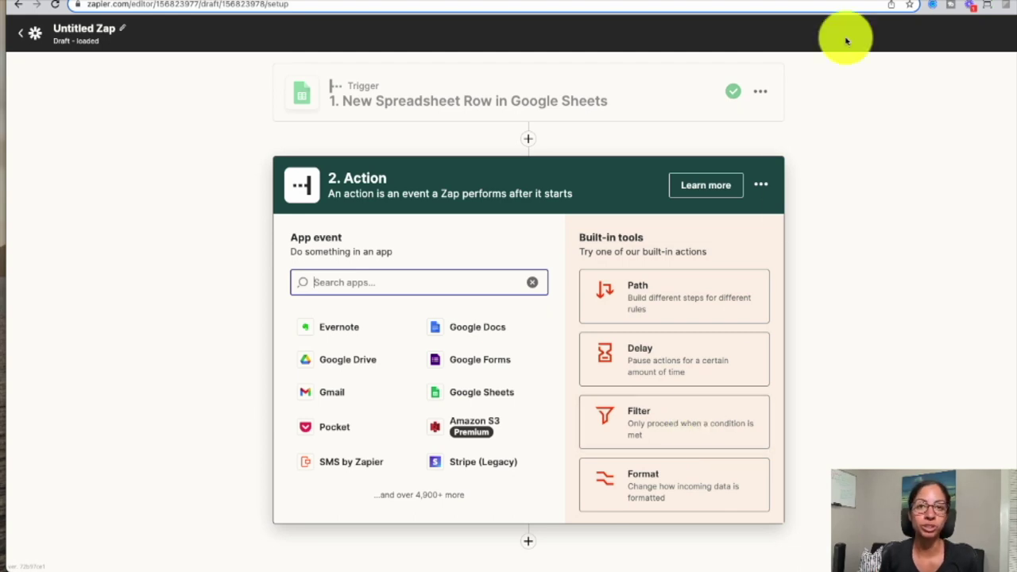
left_click(818, 4)
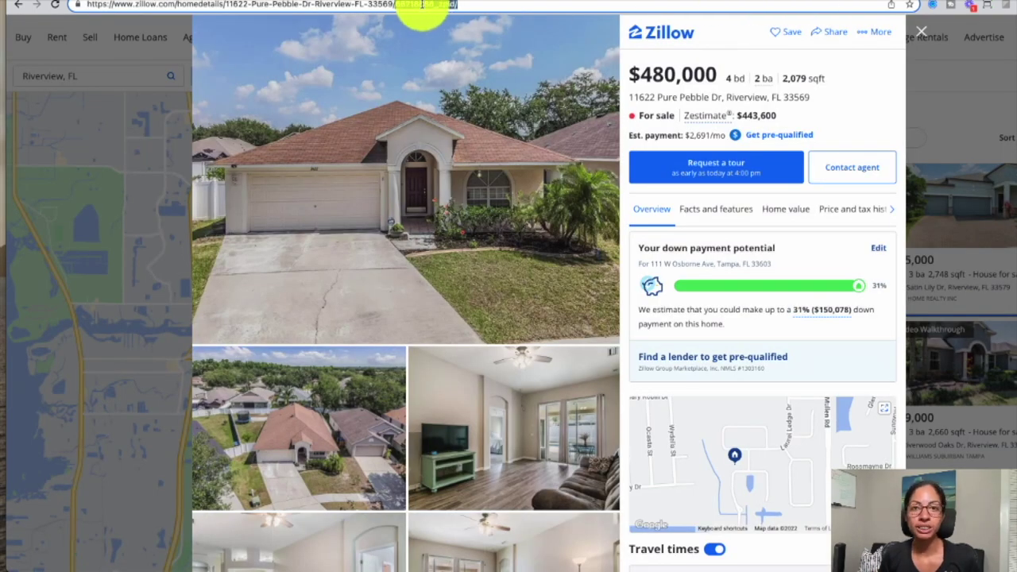
left_click(944, 5)
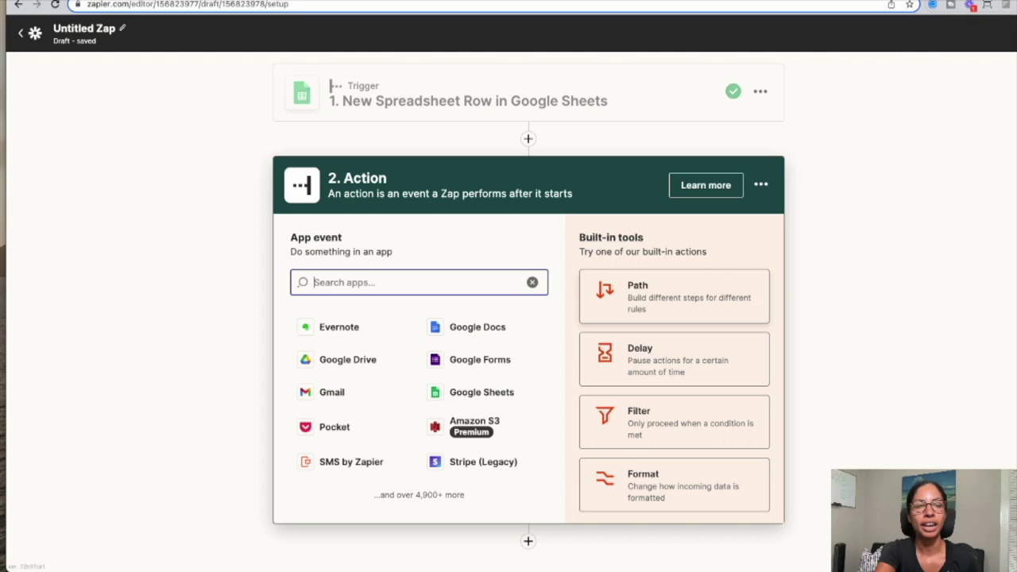
Set the action to Code by Zapier with the event Run Python, and continue to the action setup.
type("cod")
left_click(413, 330)
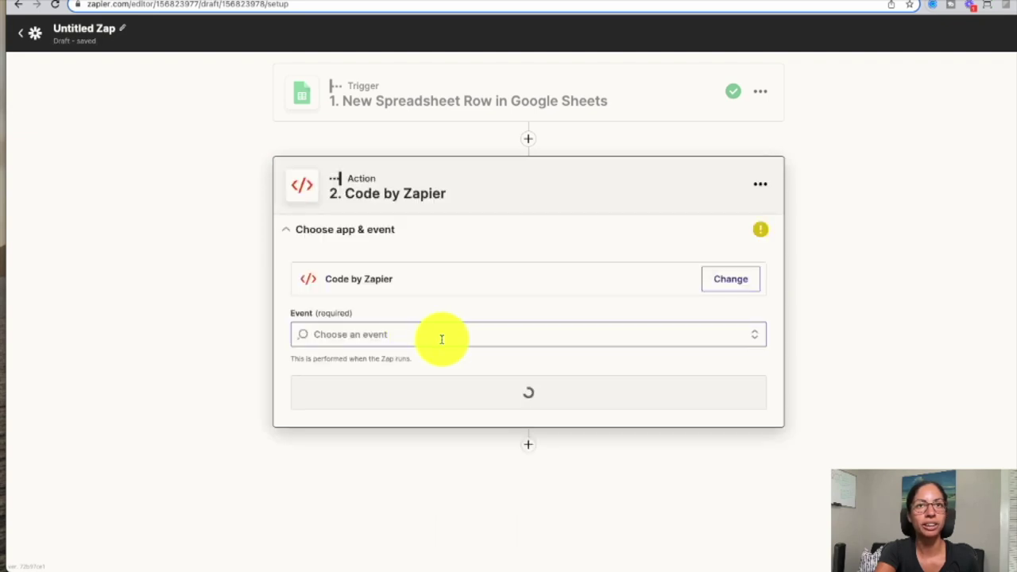
left_click(442, 339)
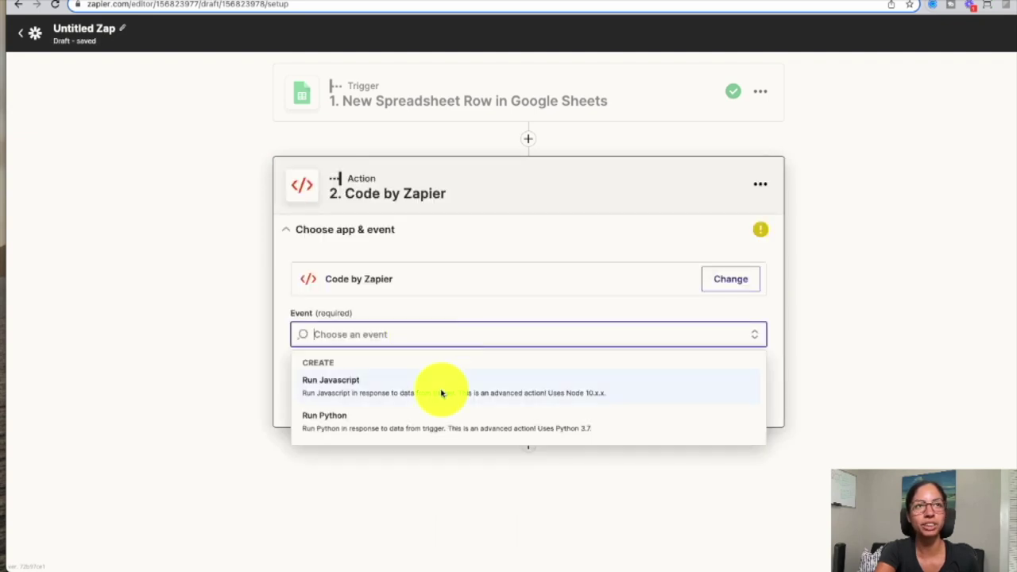
left_click(441, 421)
left_click(454, 404)
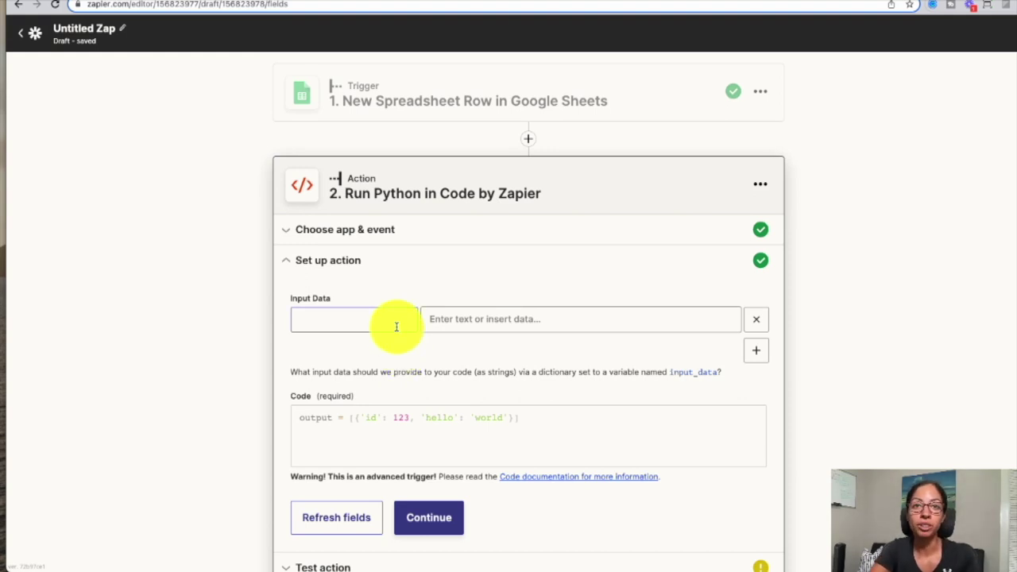
Add an input data field named street to the Python action and map it to the Address column of the spreadsheet row.
left_click(396, 327)
type("street")
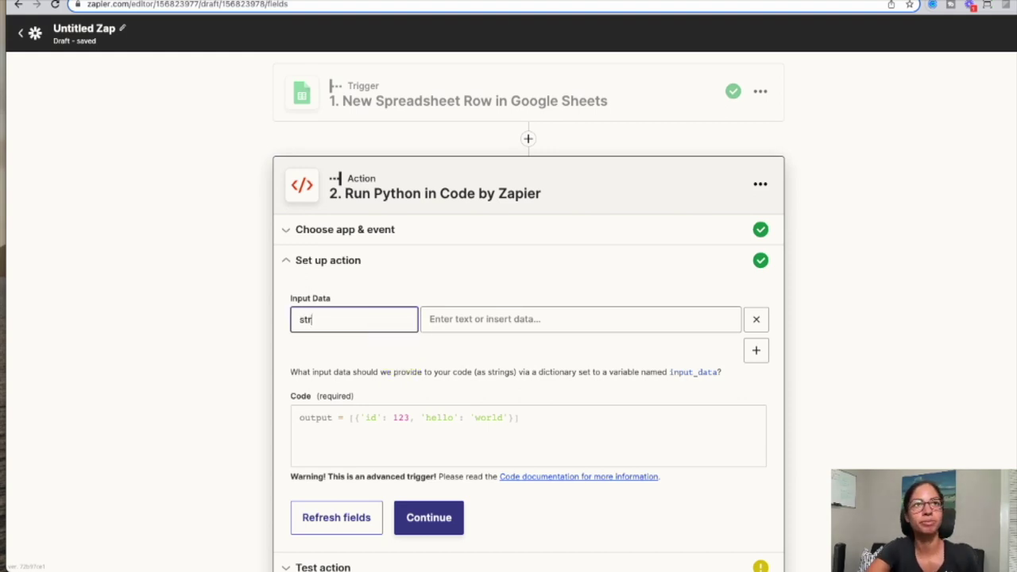
left_click(531, 321)
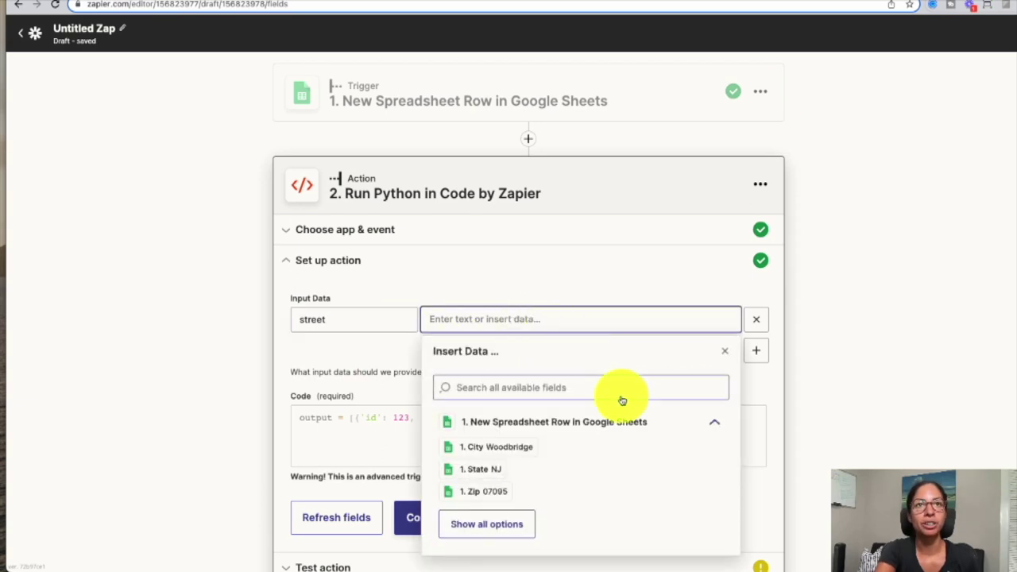
left_click(511, 531)
scroll(610, 516, "down", 3)
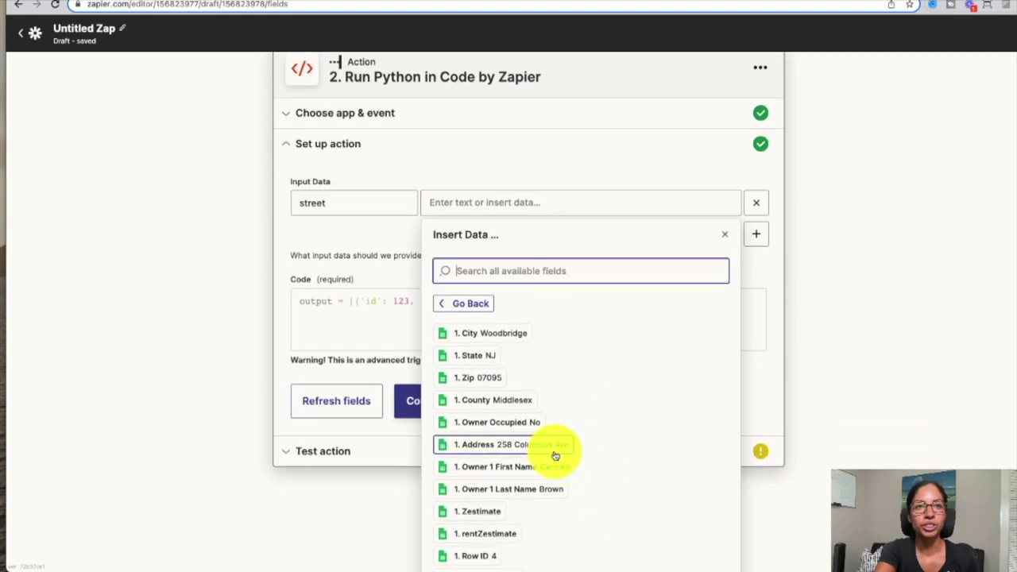
left_click(554, 449)
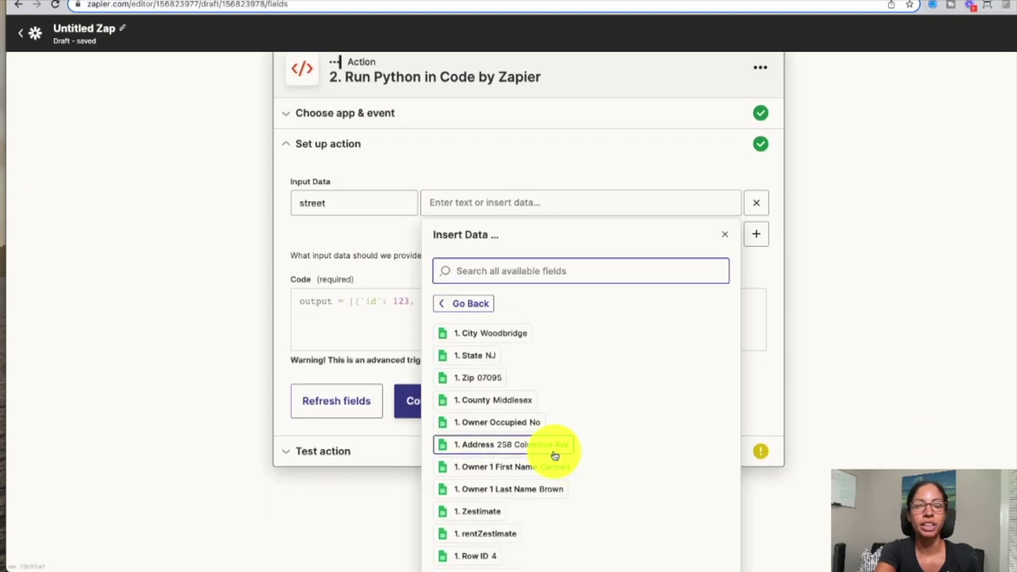
left_click(798, 449)
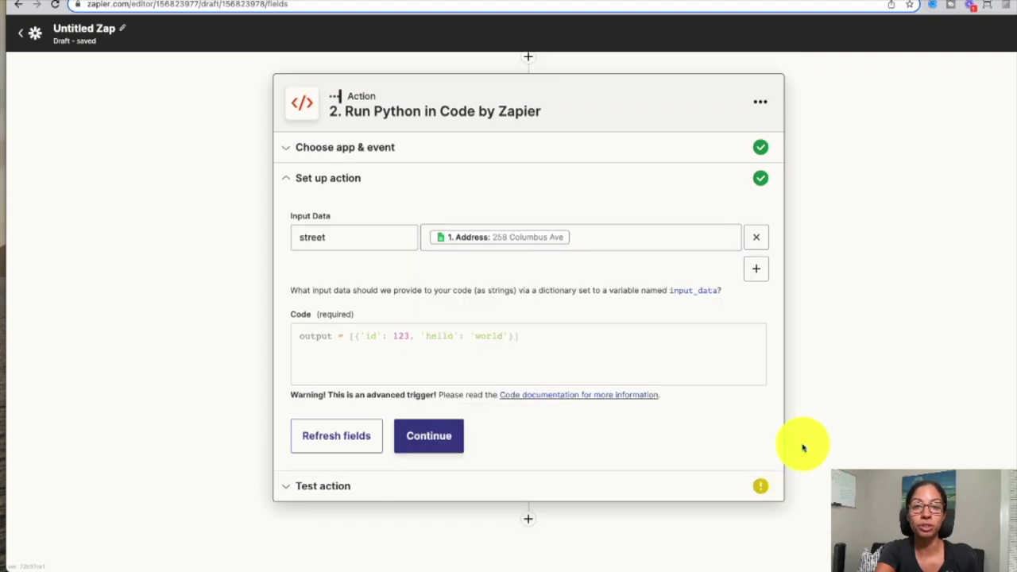
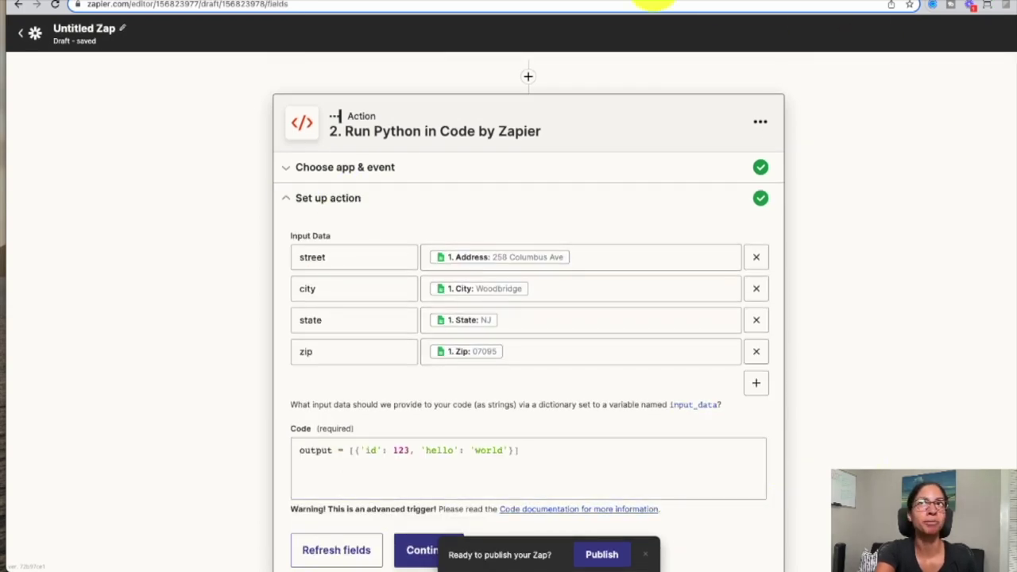
Copy the Python code for generating the ZPID from the Medium draft and return to the Zap editor.
left_click(651, 4)
scroll(806, 357, "down", 12)
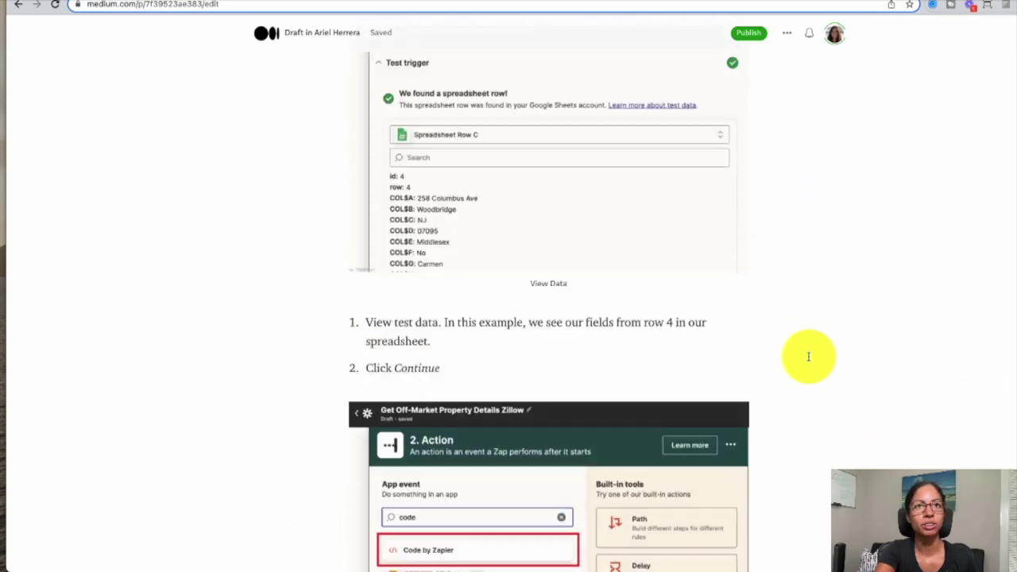
scroll(808, 357, "down", 15)
scroll(809, 357, "down", 15)
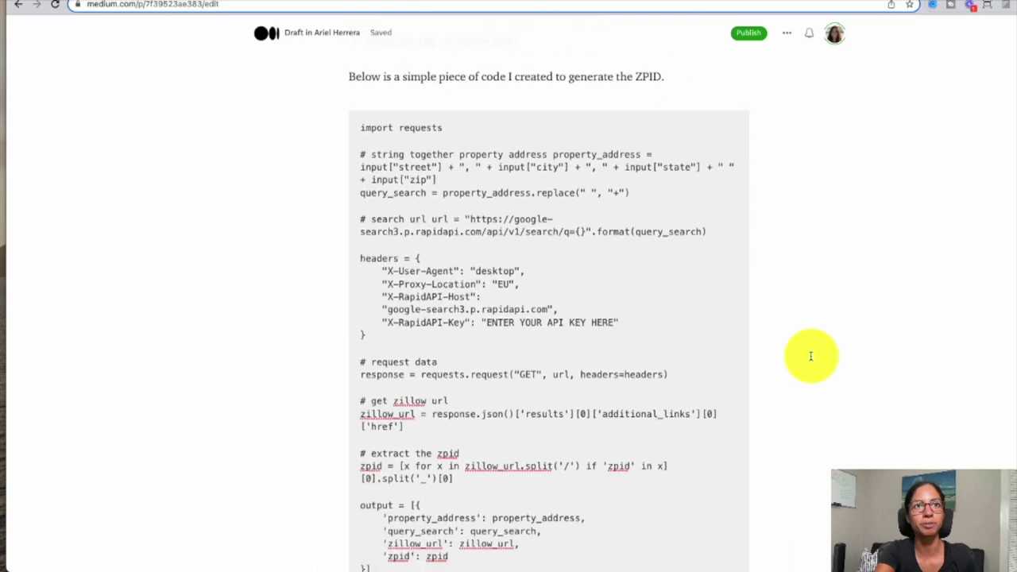
scroll(810, 355, "down", 1)
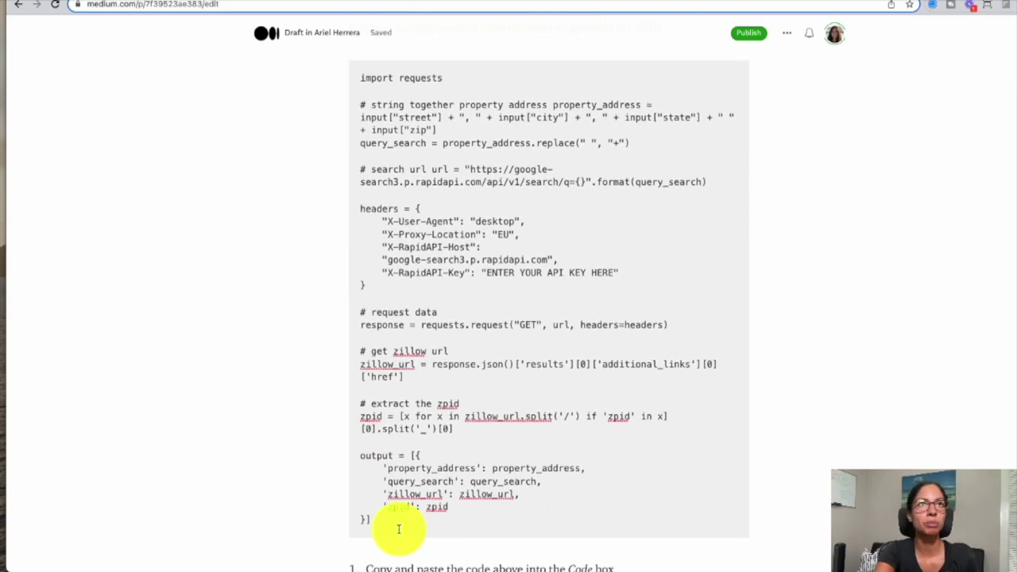
left_click_drag(399, 529, 795, 6)
left_click(920, 5)
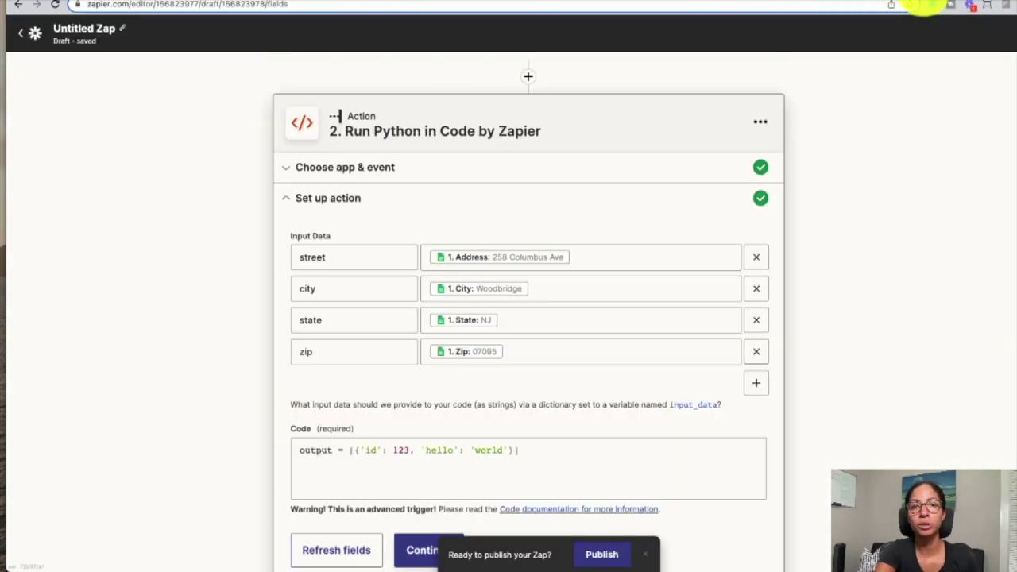
Replace the sample code in the Python action with the copied ZPID script.
left_click(460, 453)
key("ctrl+a")
key("ctrl+v")
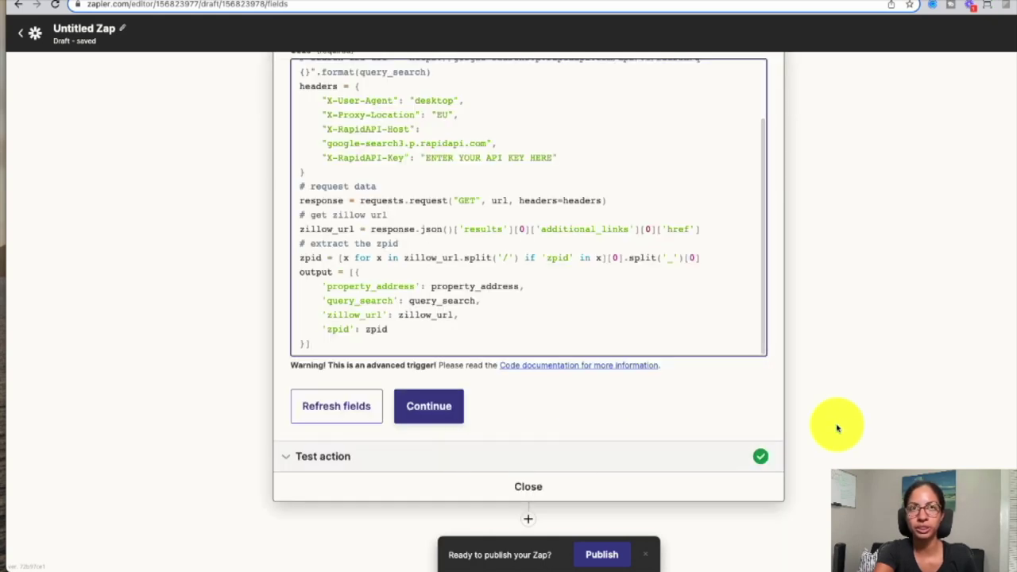
scroll(840, 419, "up", 2)
scroll(700, 383, "up", 2)
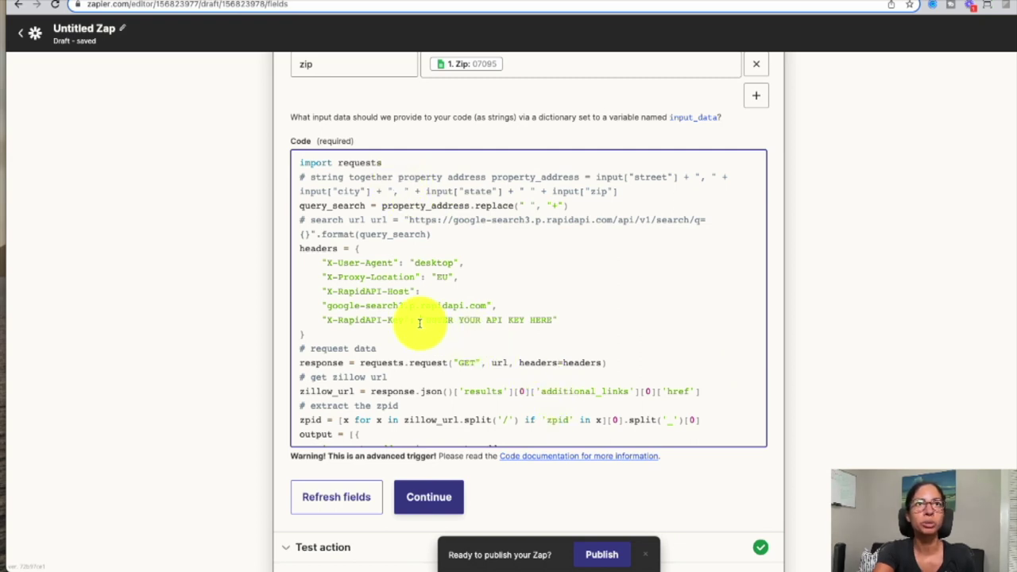
Split the property_address and url assignments in the script from their comments onto separate lines.
left_click_drag(421, 321, 561, 322)
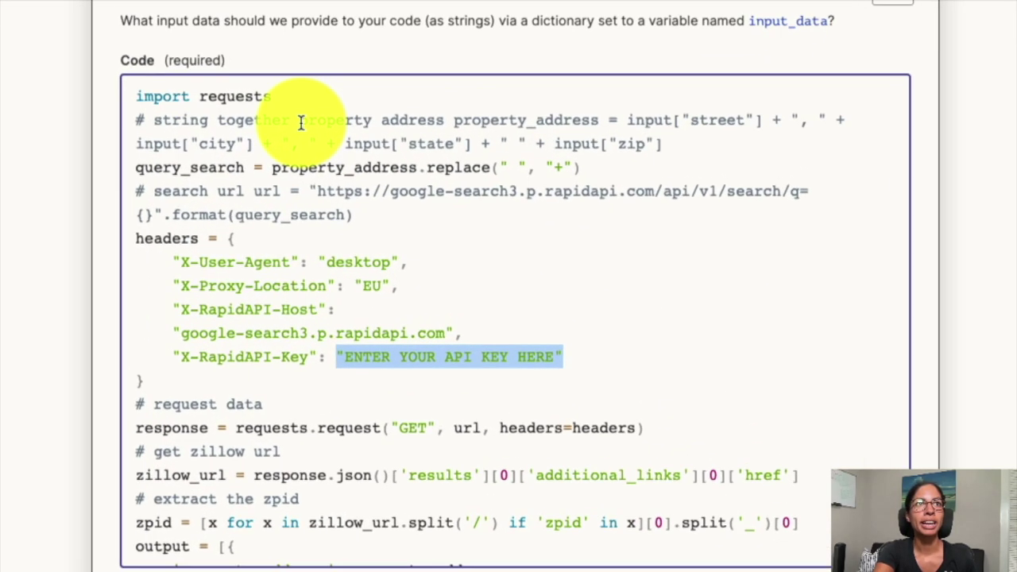
left_click(488, 177)
key("Return")
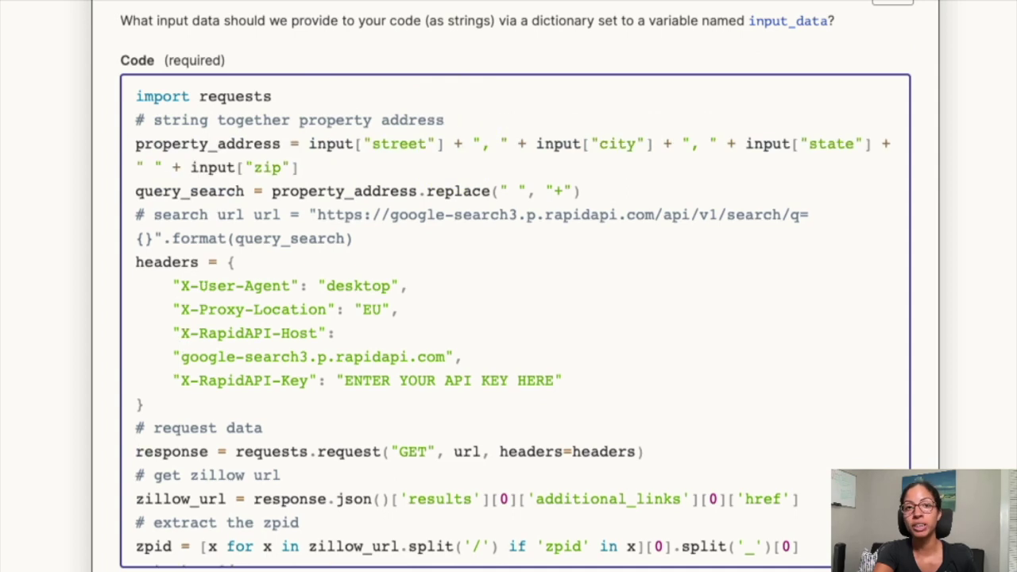
left_click(252, 215)
key("Return")
Examine the script's requests import, the property_address built from the input fields, the query_search variable and the search url.
left_click_drag(290, 96, 136, 97)
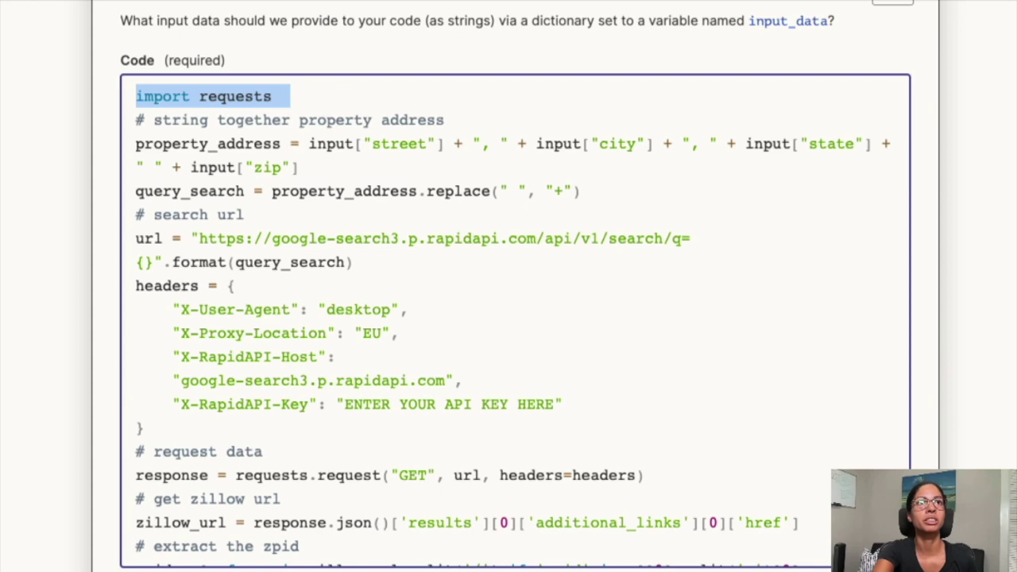
double_click(257, 144)
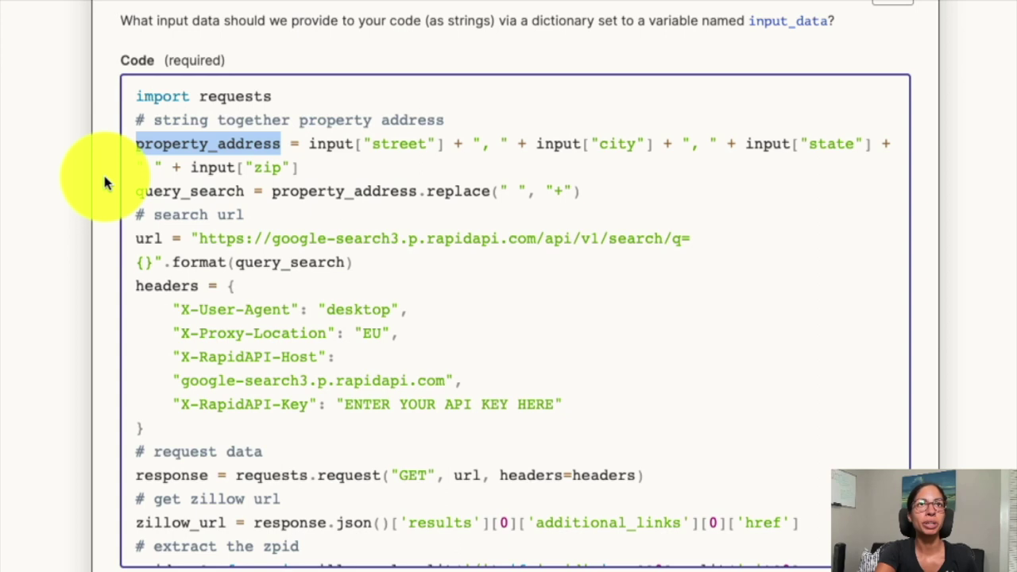
left_click_drag(309, 145, 444, 150)
scroll(998, 159, "up", 5)
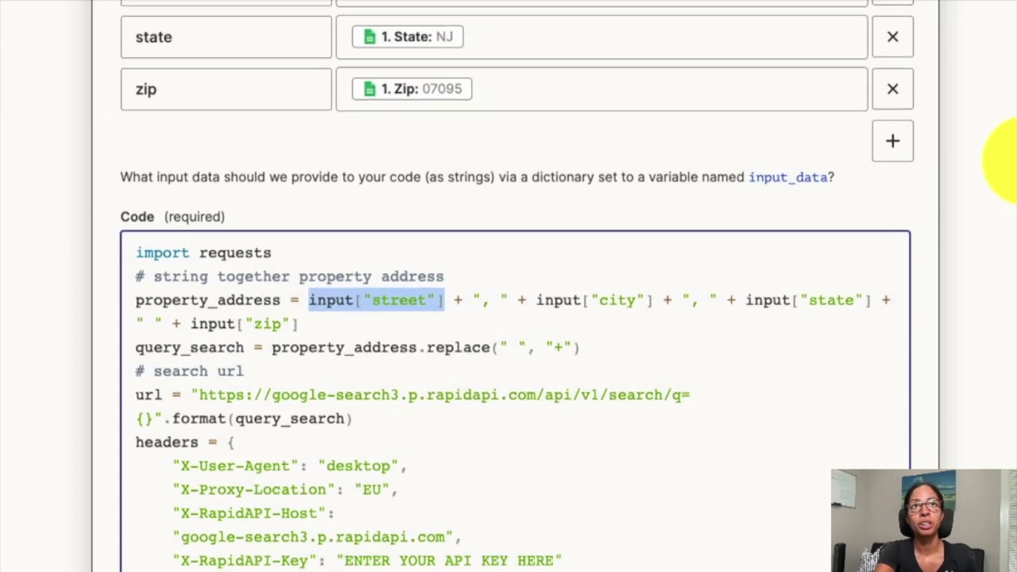
left_click_drag(464, 318, 660, 334)
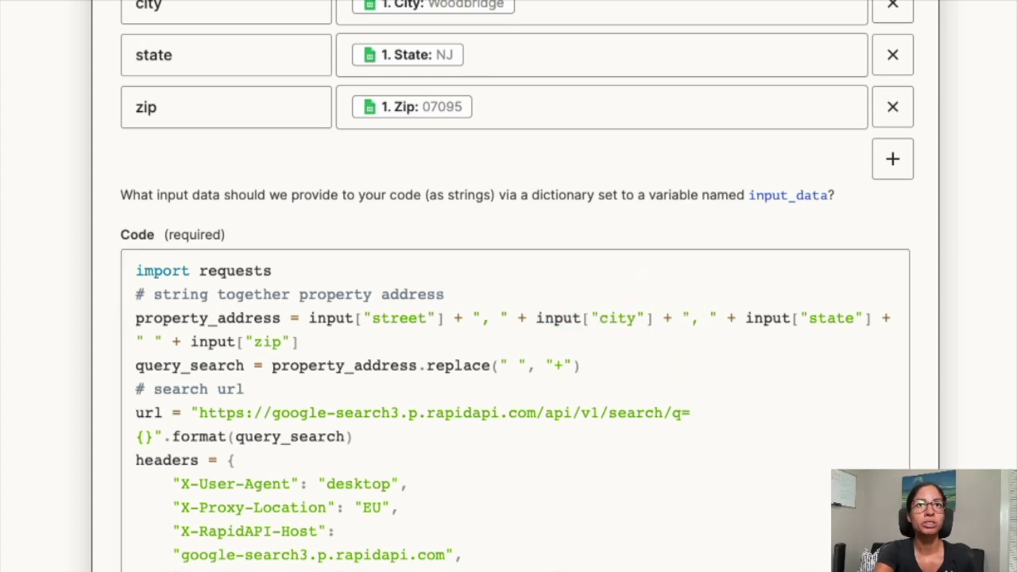
left_click_drag(136, 366, 204, 367)
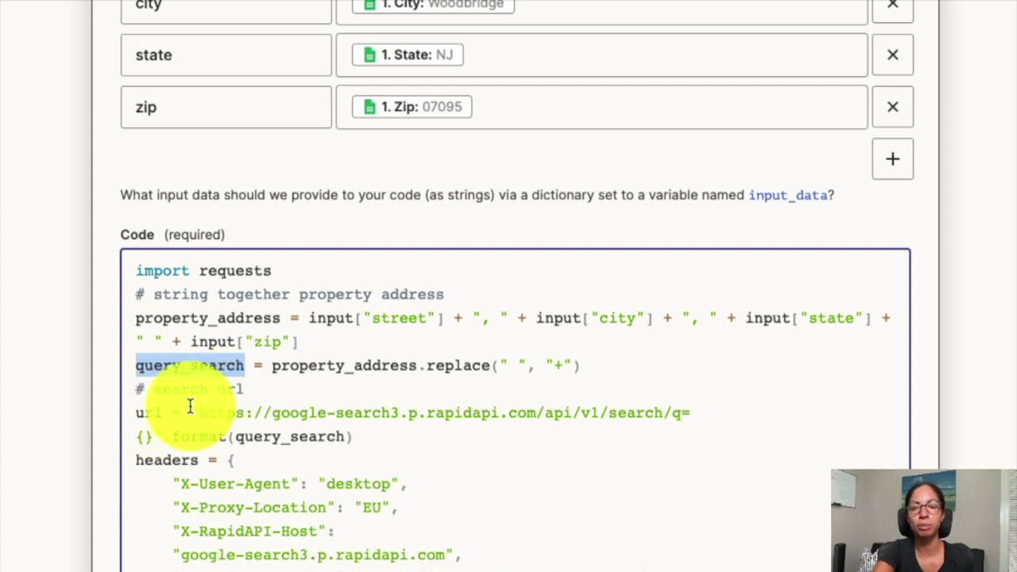
left_click_drag(135, 366, 152, 415)
left_click(138, 412)
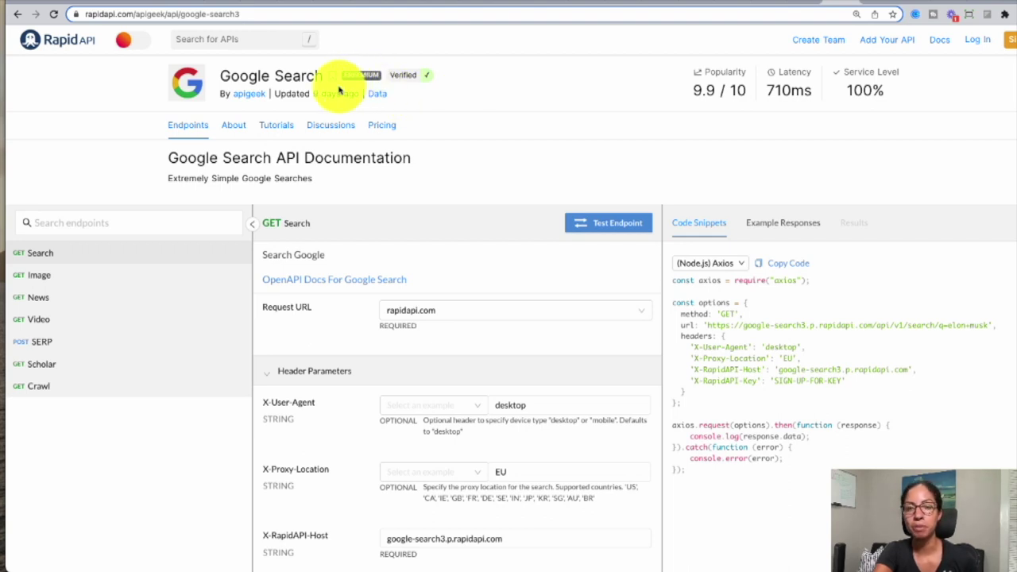
Review the Google Search API documentation on RapidAPI and compare its pricing plans.
scroll(104, 77, "down", 1)
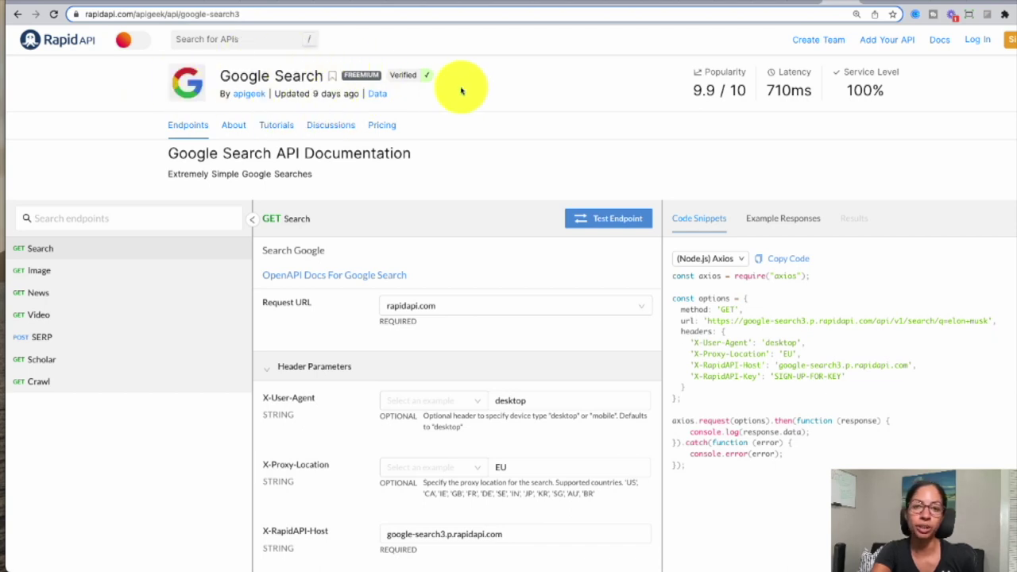
scroll(459, 91, "down", 1)
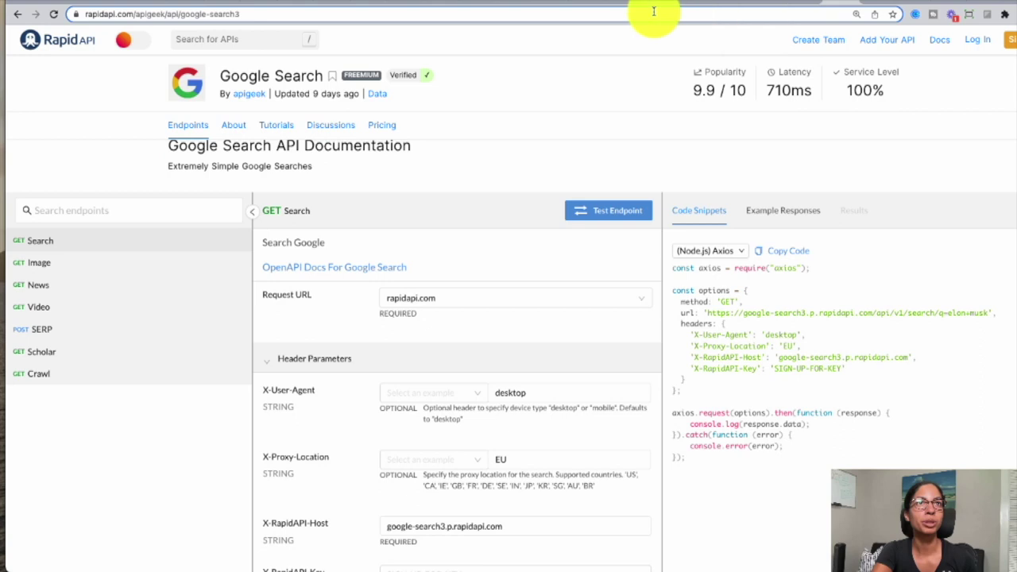
scroll(457, 80, "down", 1)
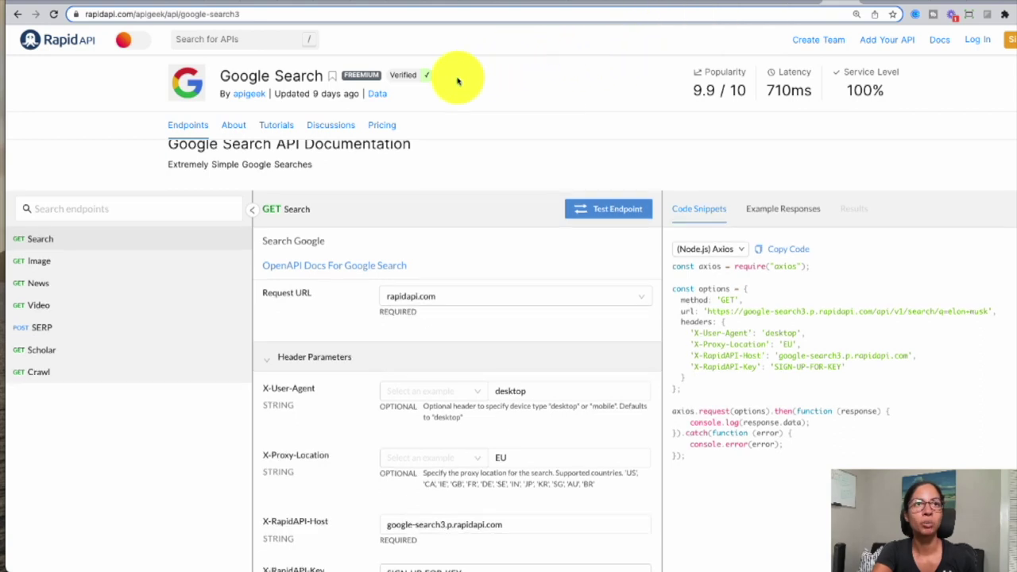
left_click(382, 128)
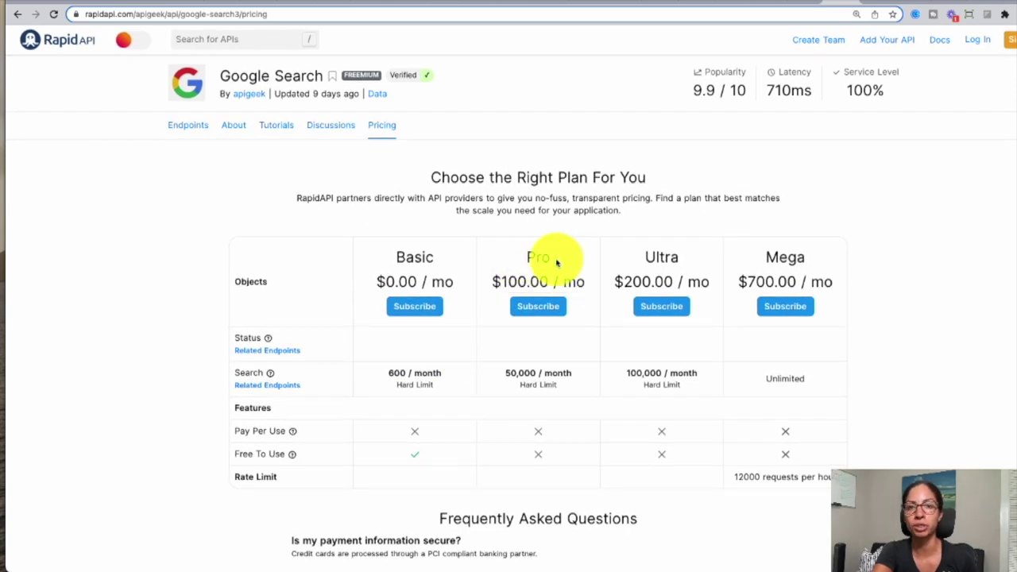
scroll(556, 371, "down", 1)
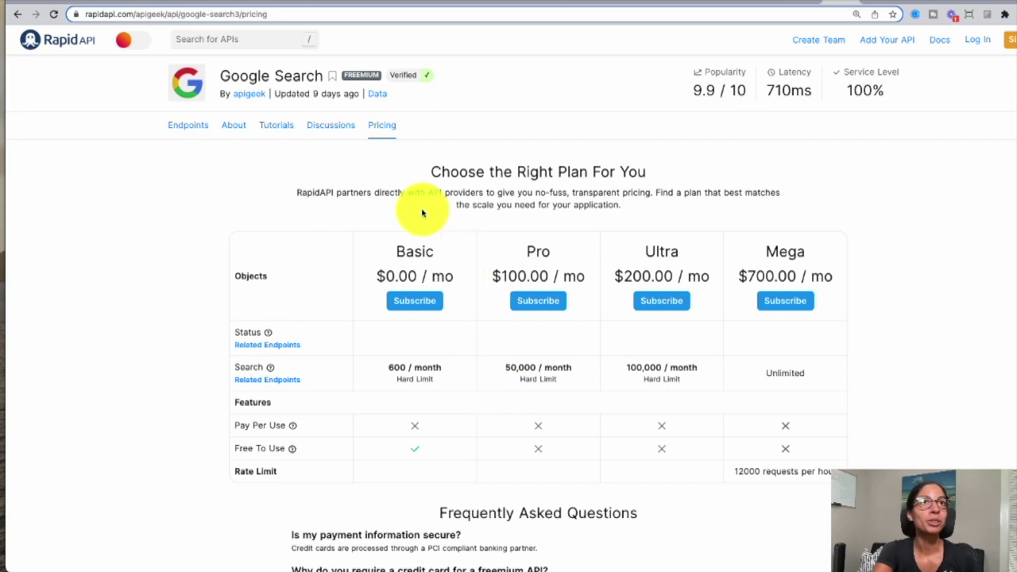
Show the Google Search API's Search endpoint code snippet in Python using Requests.
left_click(190, 132)
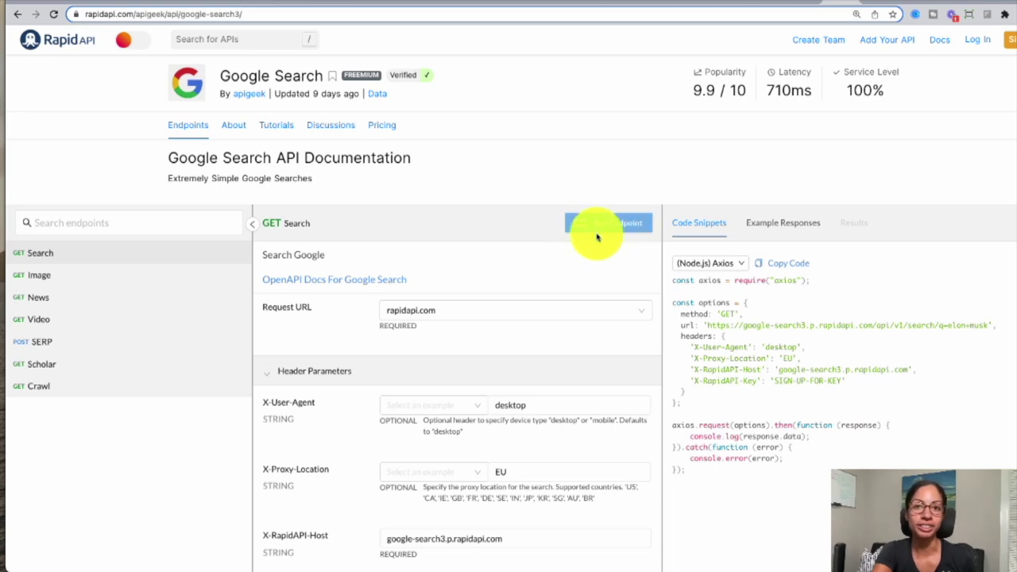
left_click(709, 263)
left_click(721, 421)
left_click(731, 129)
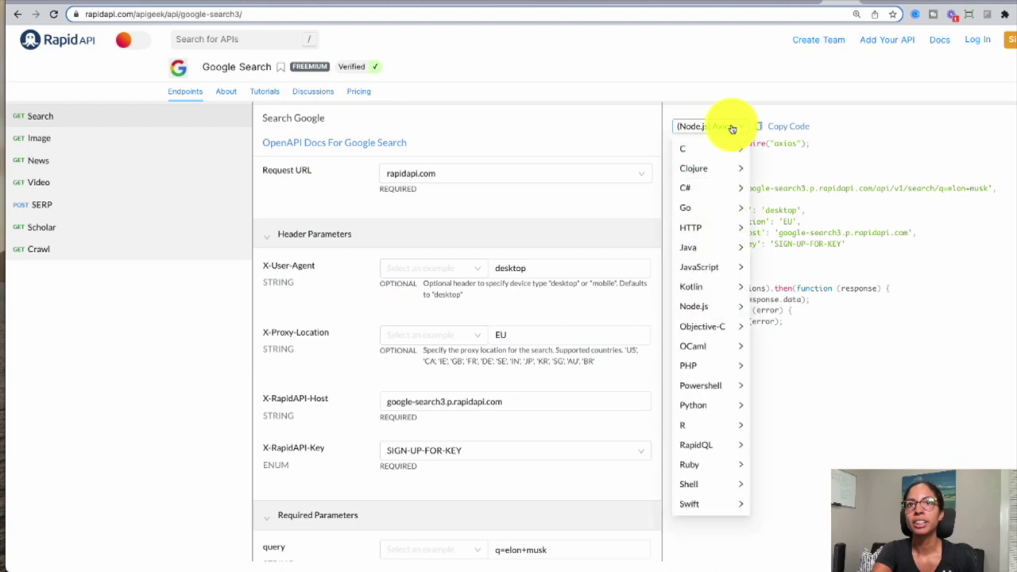
mouse_move(721, 404)
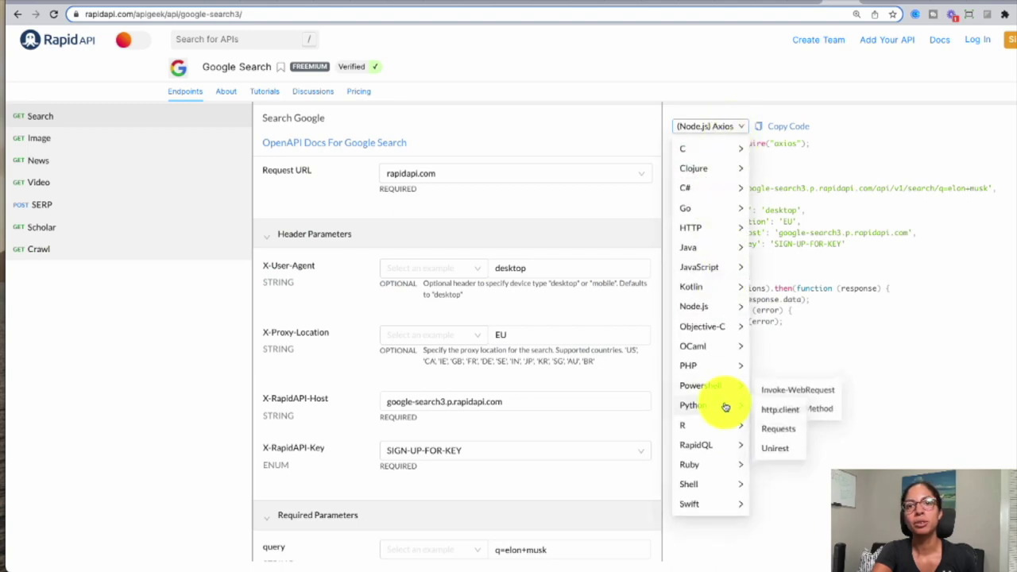
left_click(786, 433)
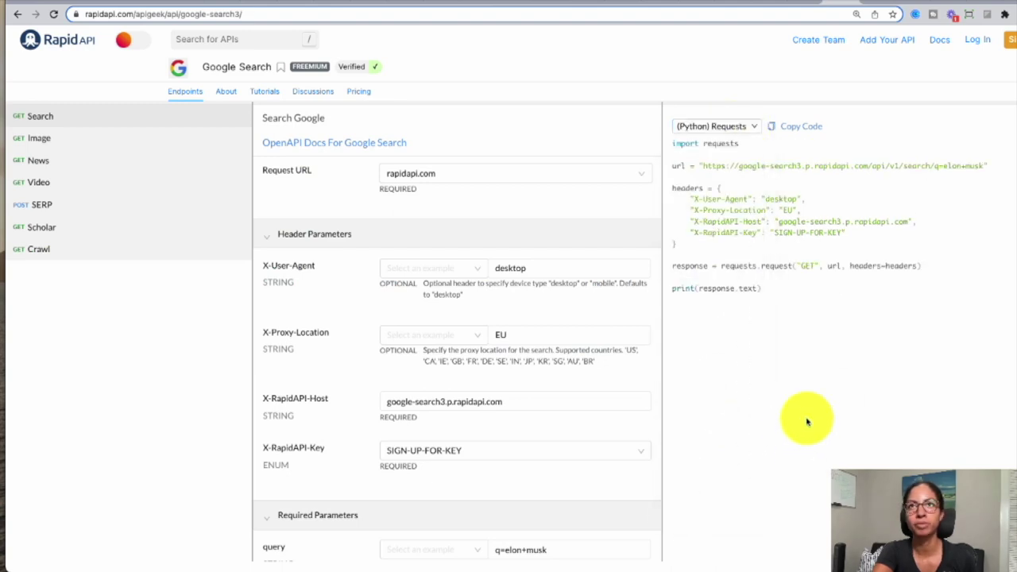
Examine the snippet's search query and X-Proxy-Location, and expand the first result in the endpoint's example response.
left_click_drag(927, 171, 858, 176)
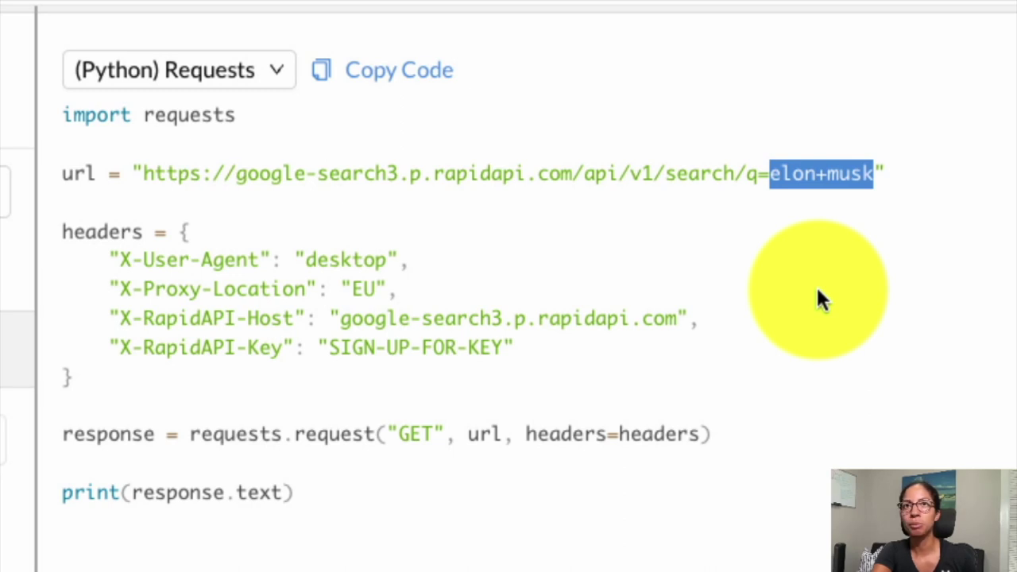
left_click_drag(408, 298, 341, 291)
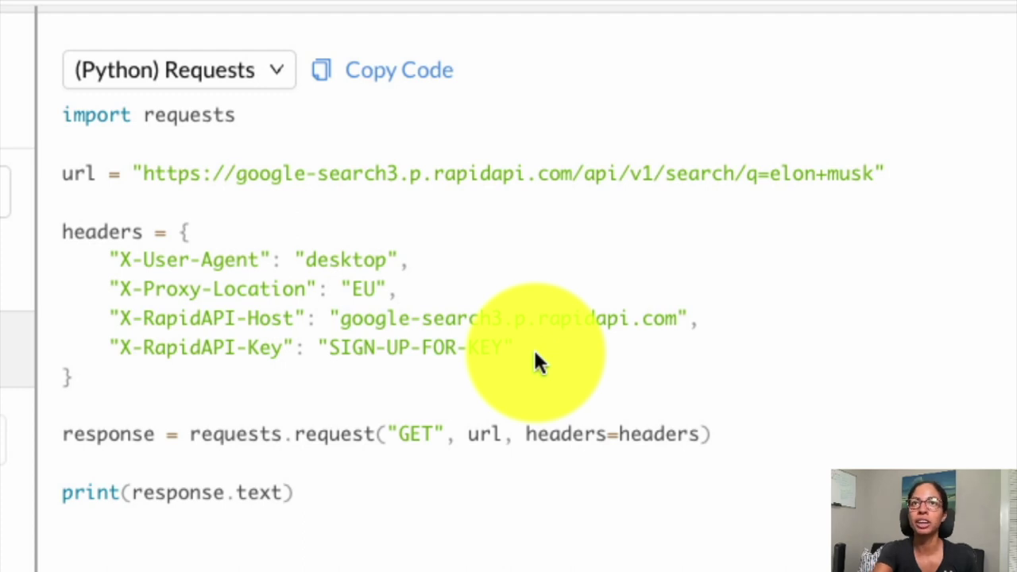
scroll(591, 306, "up", 3)
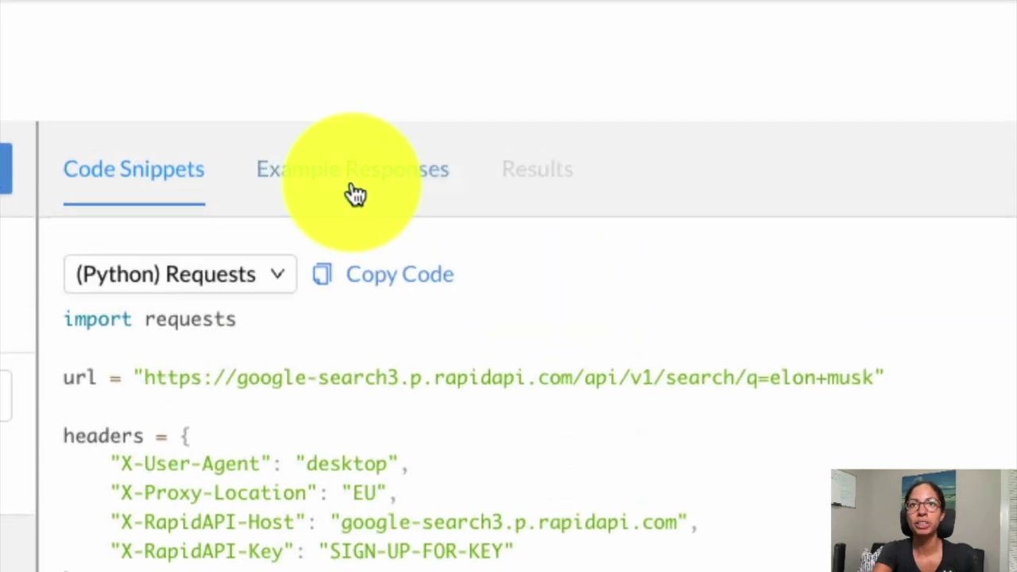
left_click(355, 195)
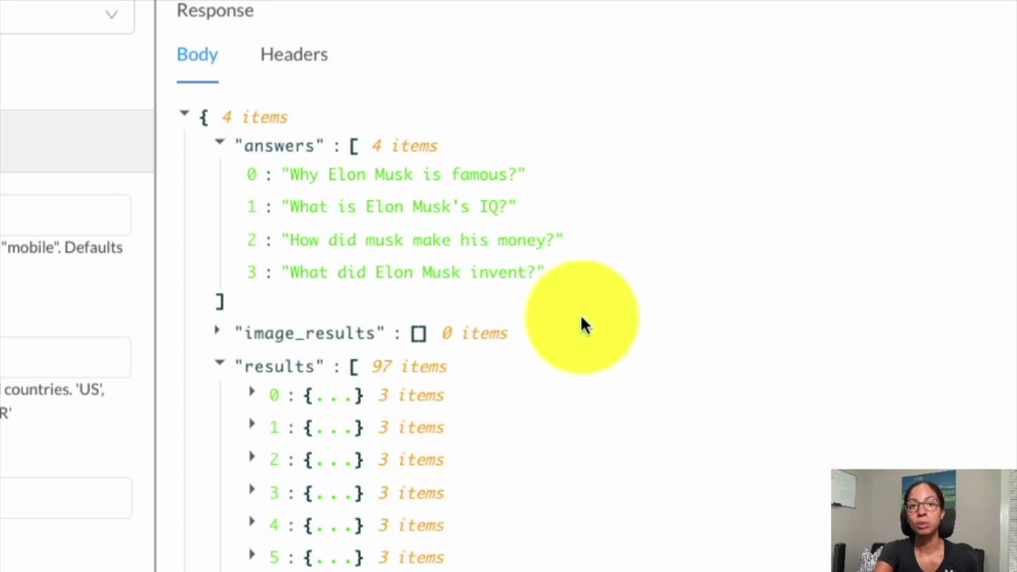
scroll(583, 311, "down", 3)
scroll(585, 313, "up", 3)
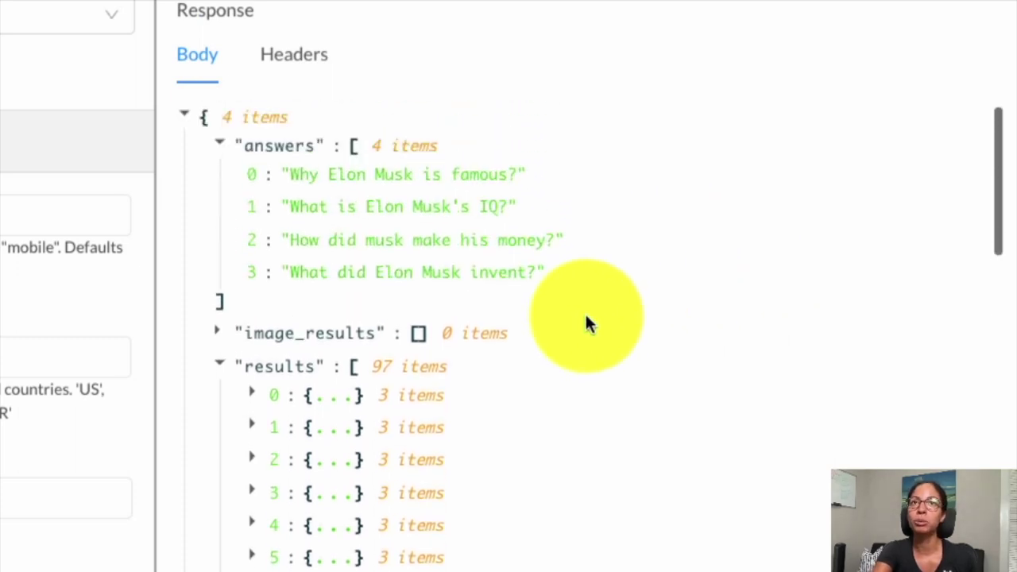
scroll(150, 333, "down", 3)
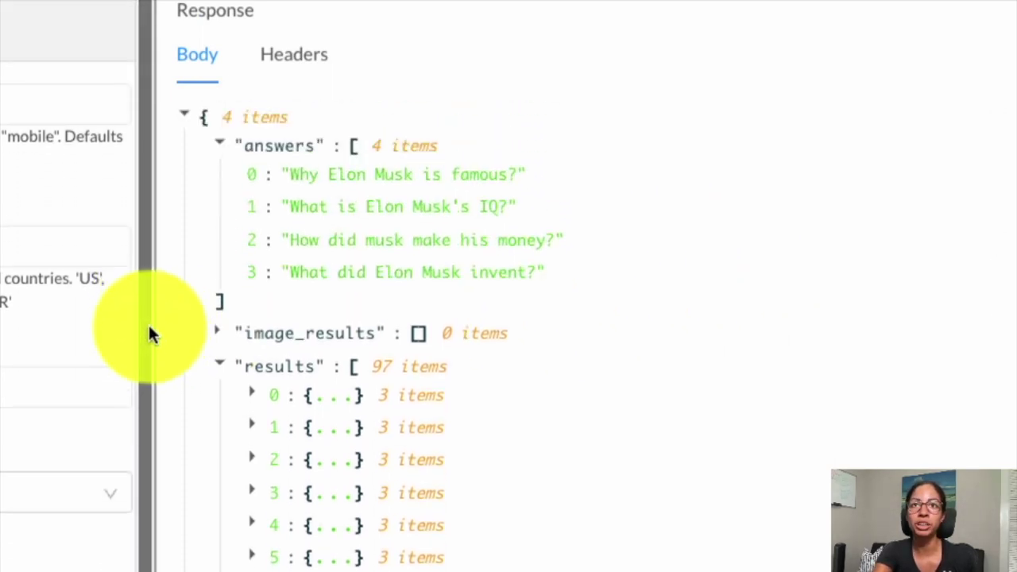
scroll(150, 328, "up", 3)
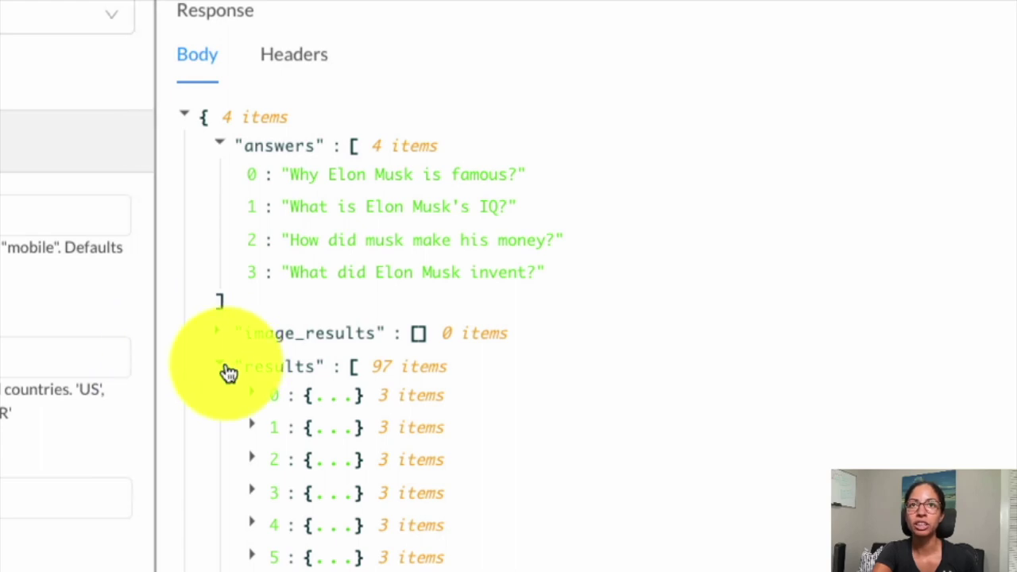
left_click(252, 396)
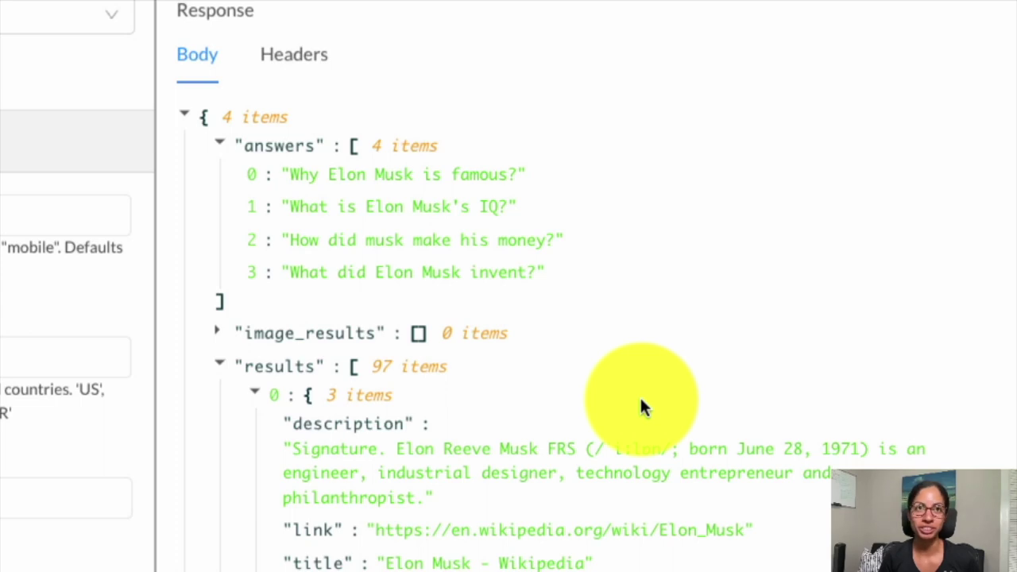
Locate the X-RapidAPI-Key value in the snippet and the matching API key placeholder in the Zap's Python script.
scroll(556, 286, "up", 10)
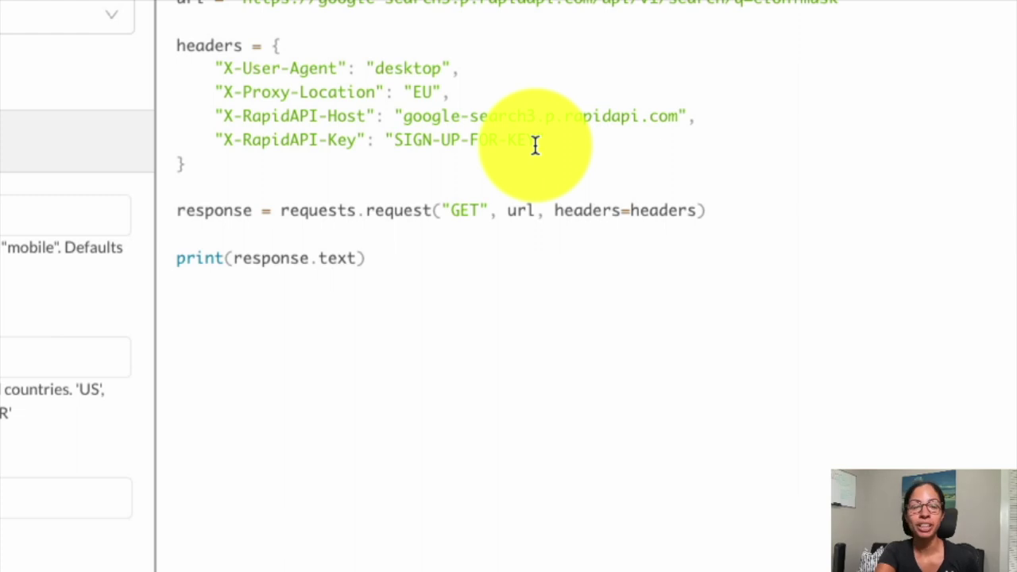
left_click_drag(537, 143, 397, 143)
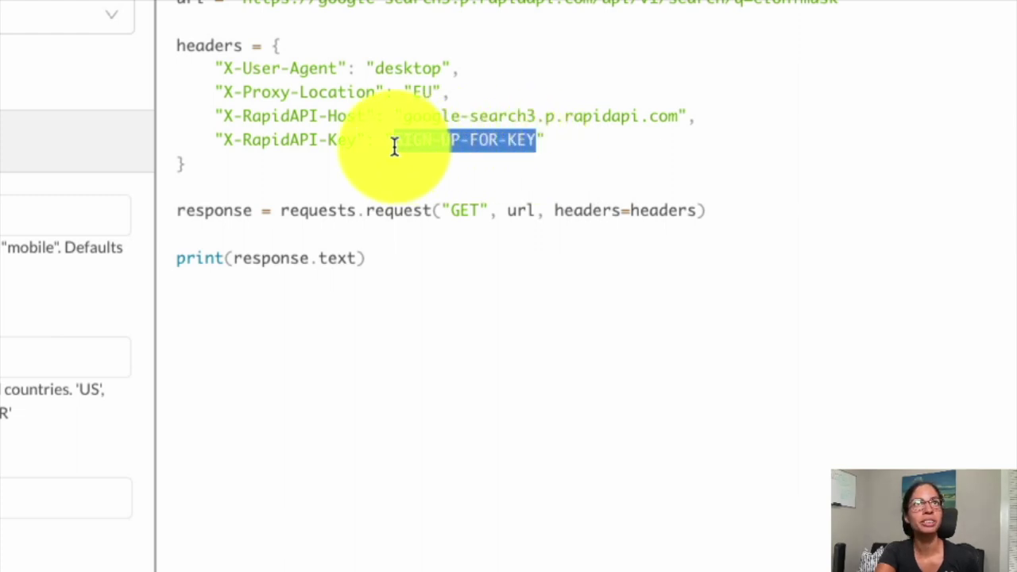
right_click(410, 151)
left_click(457, 196)
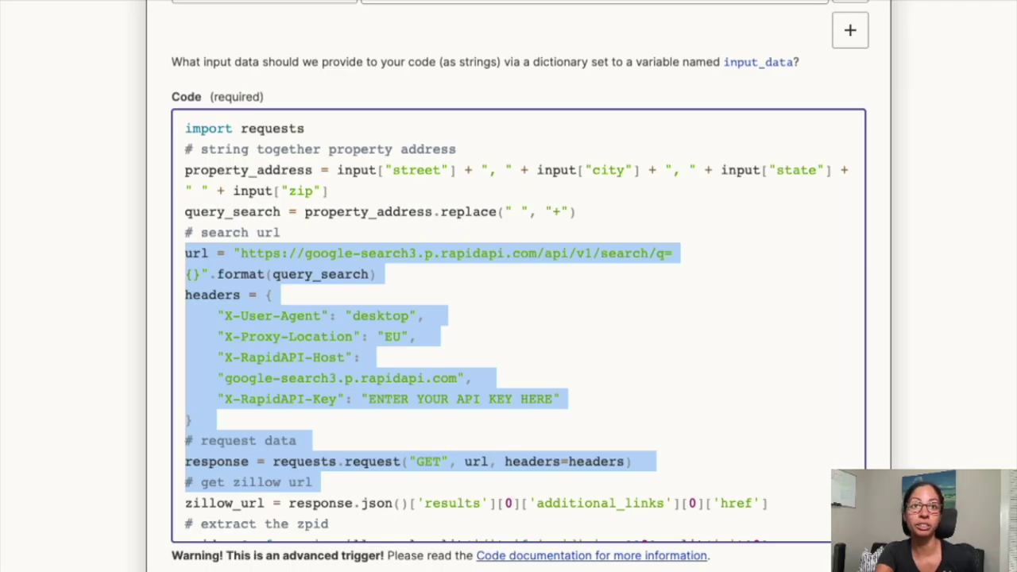
left_click(367, 402)
left_click_drag(368, 402, 554, 399)
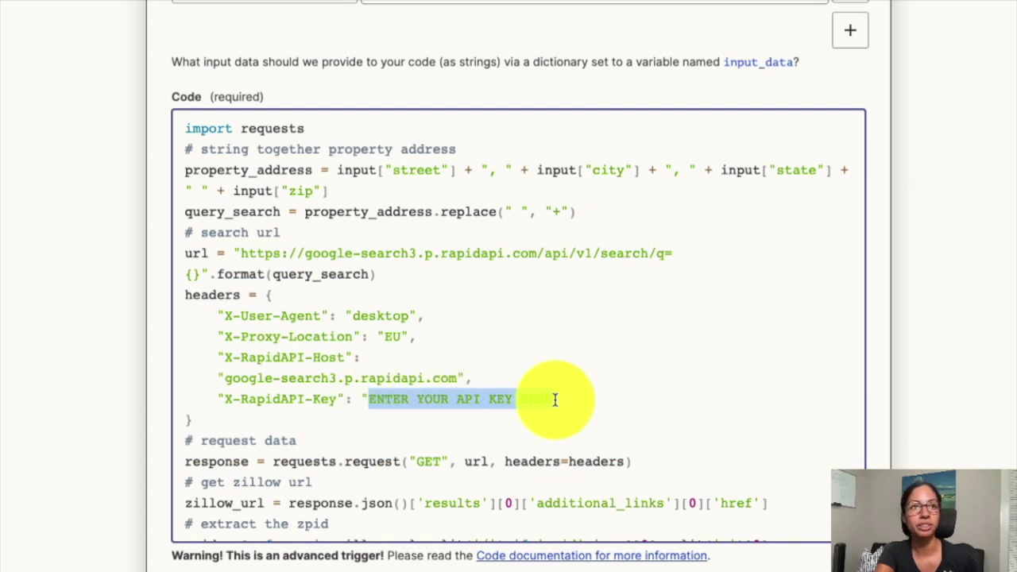
Examine the script's zillow_url and zpid extraction lines, comparing them with the zpid part of the Zillow listing URL.
scroll(969, 422, "down", 4)
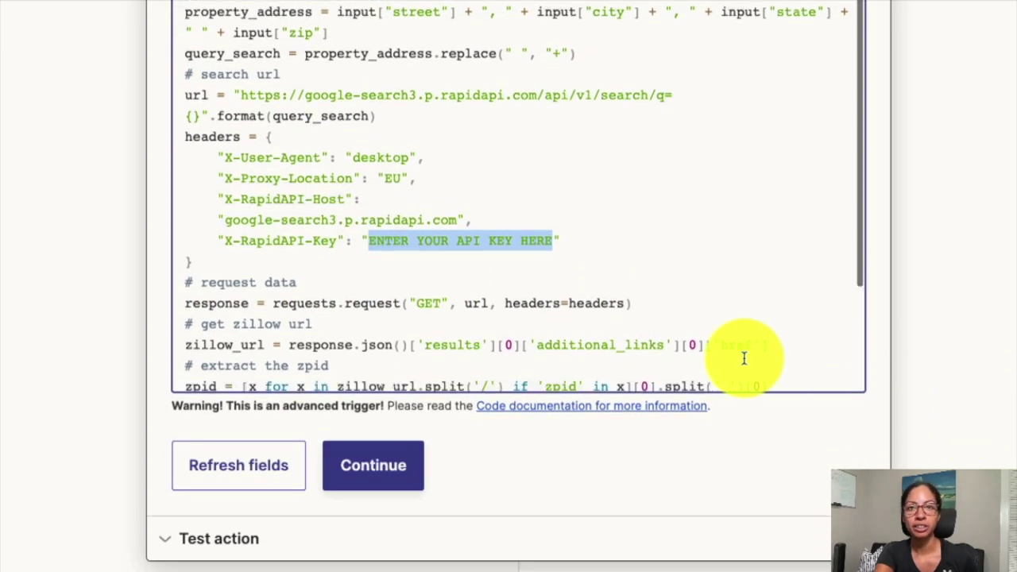
scroll(744, 358, "down", 3)
left_click_drag(783, 211, 170, 211)
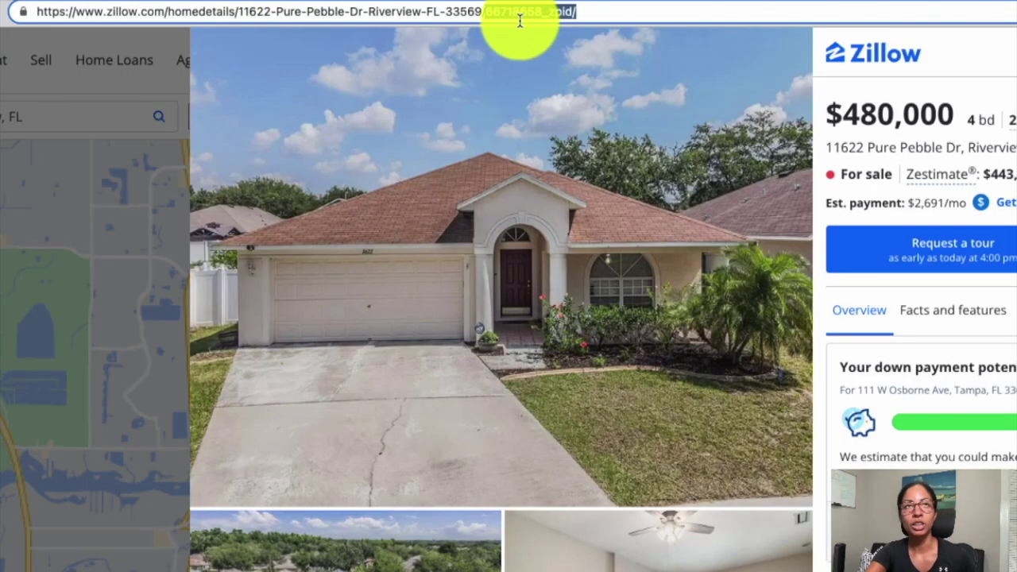
left_click_drag(484, 14, 576, 12)
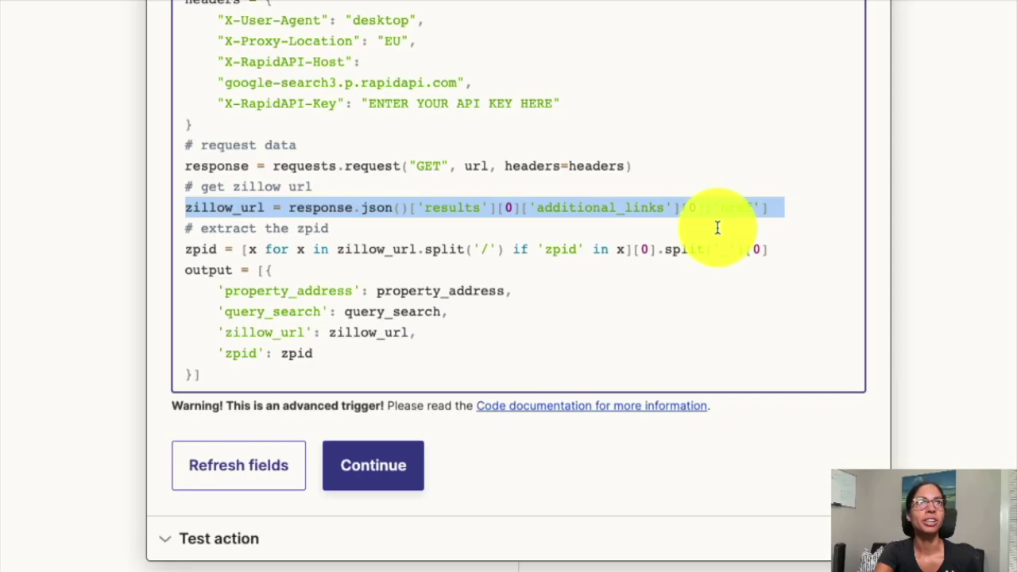
left_click_drag(783, 250, 98, 256)
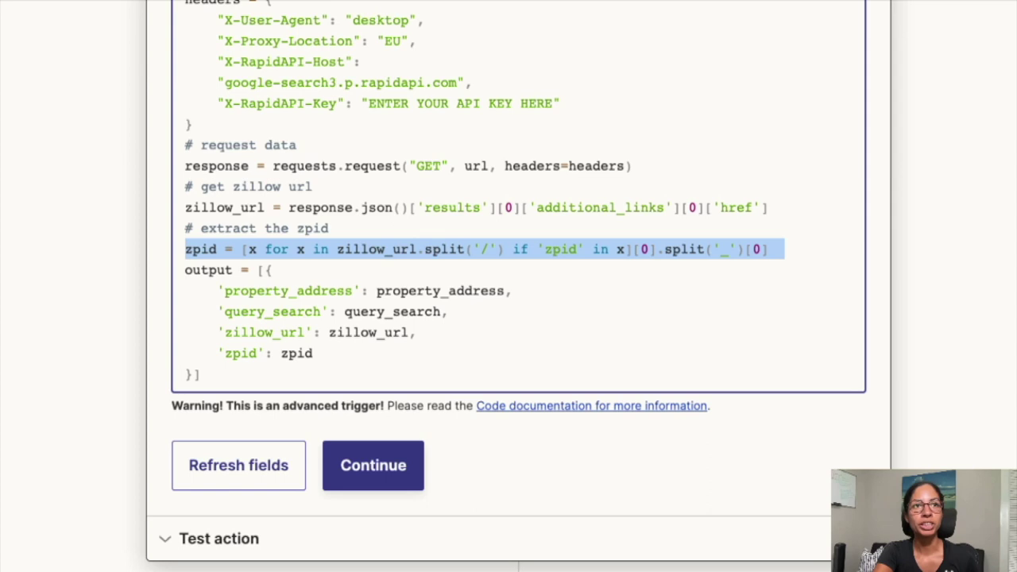
Review the script's output fields property_address, query_search, zillow_url and zpid.
double_click(262, 291)
double_click(268, 314)
double_click(267, 334)
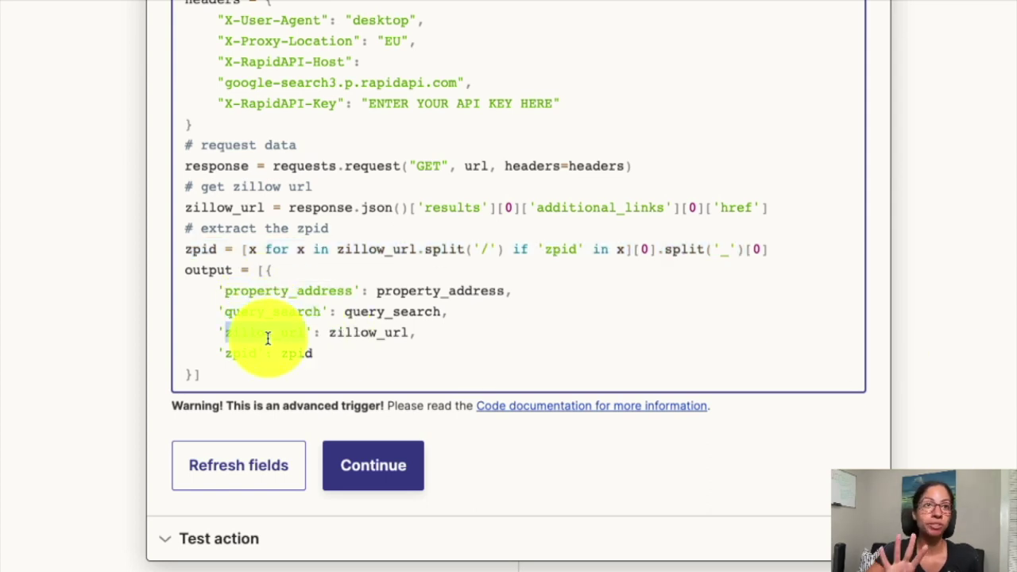
double_click(240, 353)
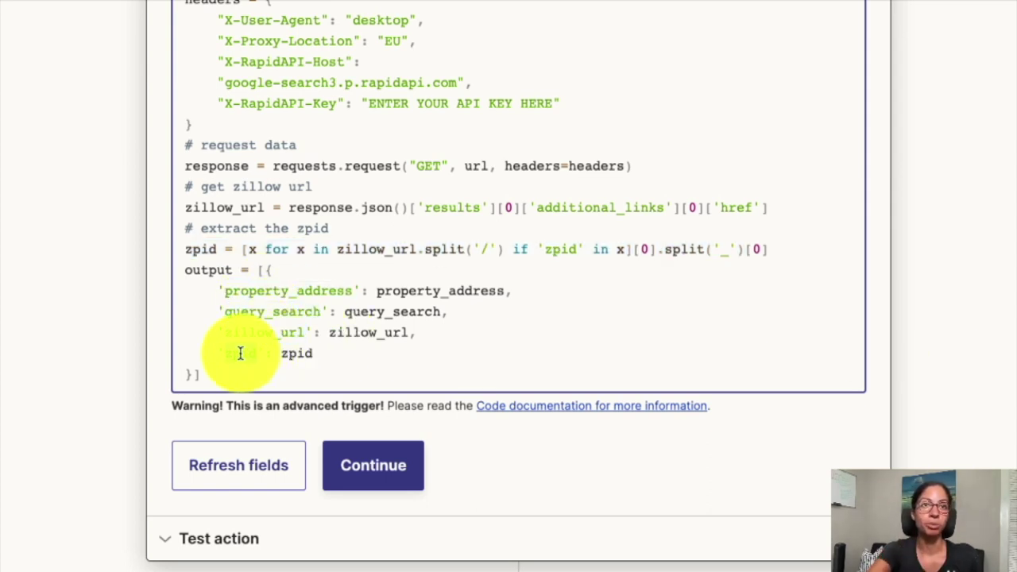
left_click(662, 328)
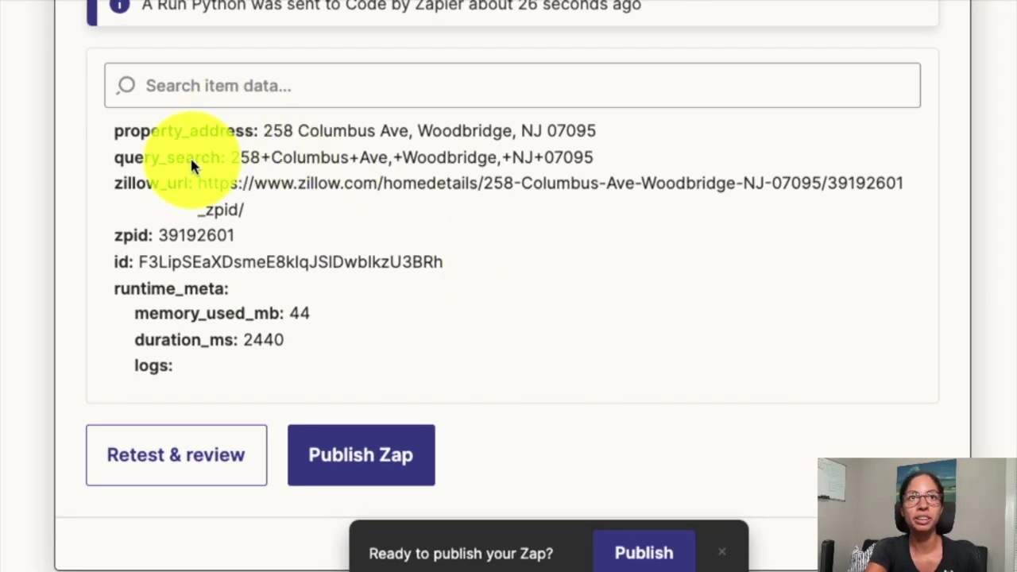
Check the property_address, query_search, zillow_url and zpid values returned by the Python action's test.
double_click(222, 131)
double_click(314, 157)
double_click(355, 159)
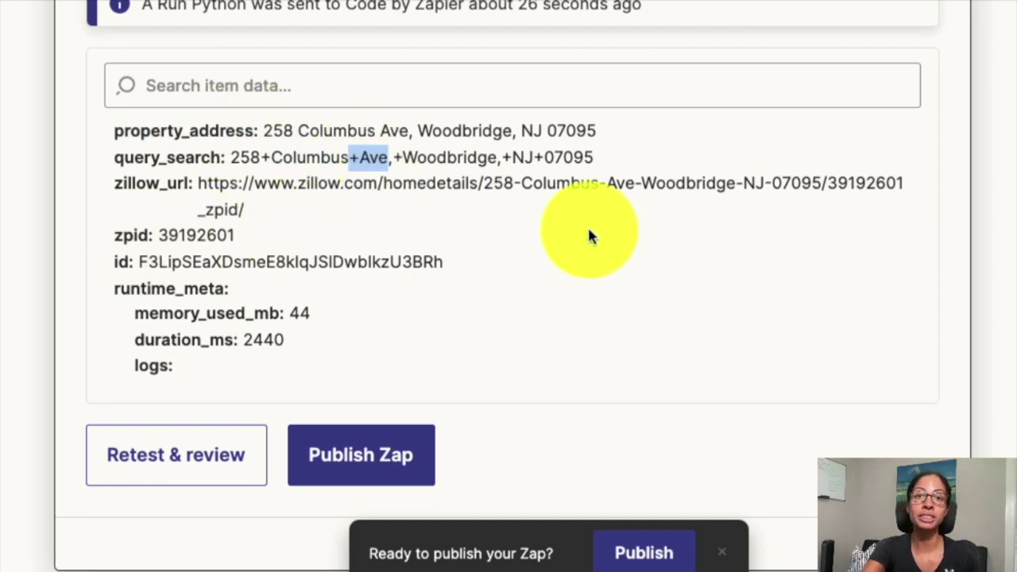
double_click(151, 183)
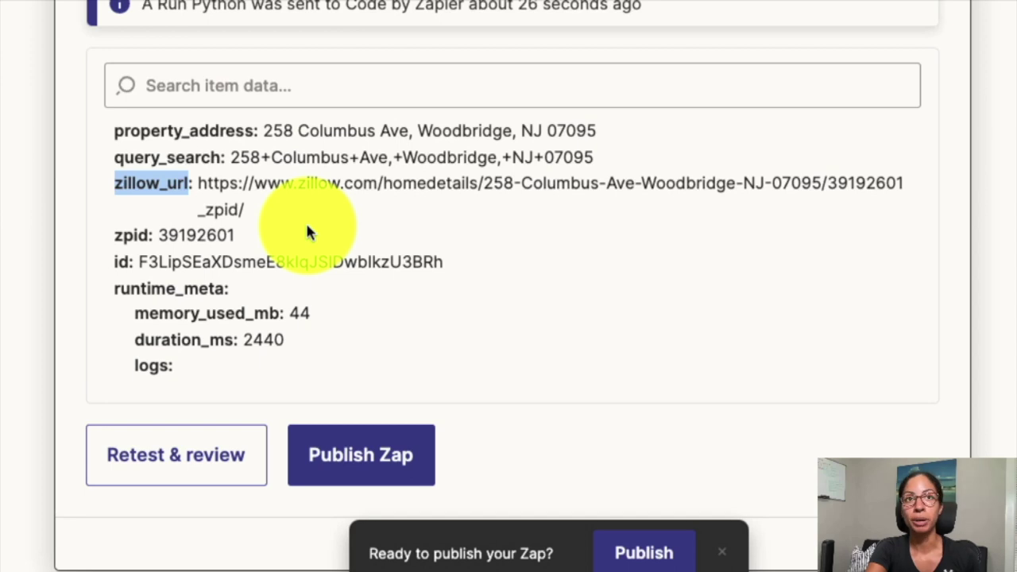
left_click(129, 240)
double_click(128, 237)
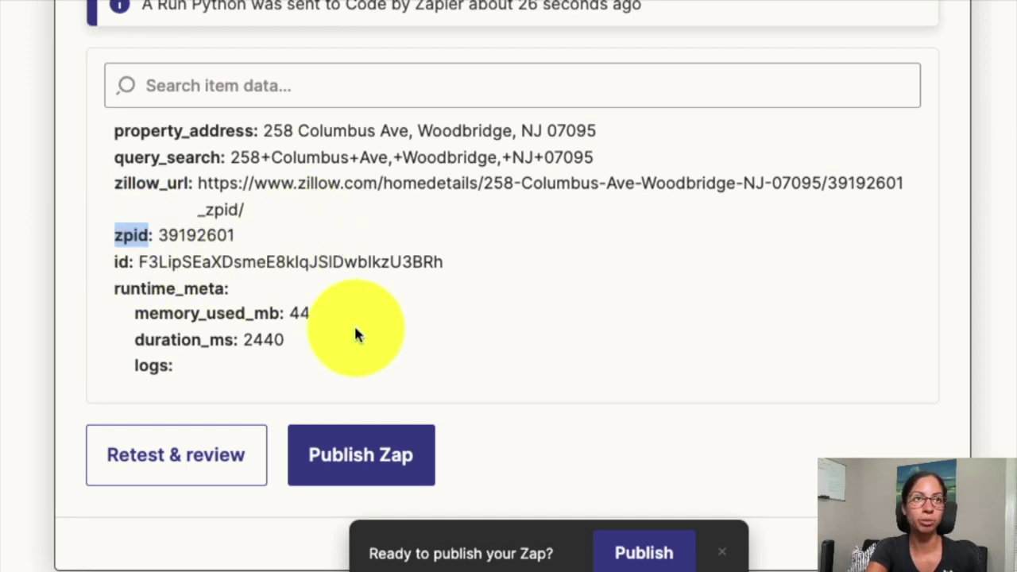
Add a third step after the Python action using the Webhooks by Zapier app.
scroll(1009, 413, "down", 3)
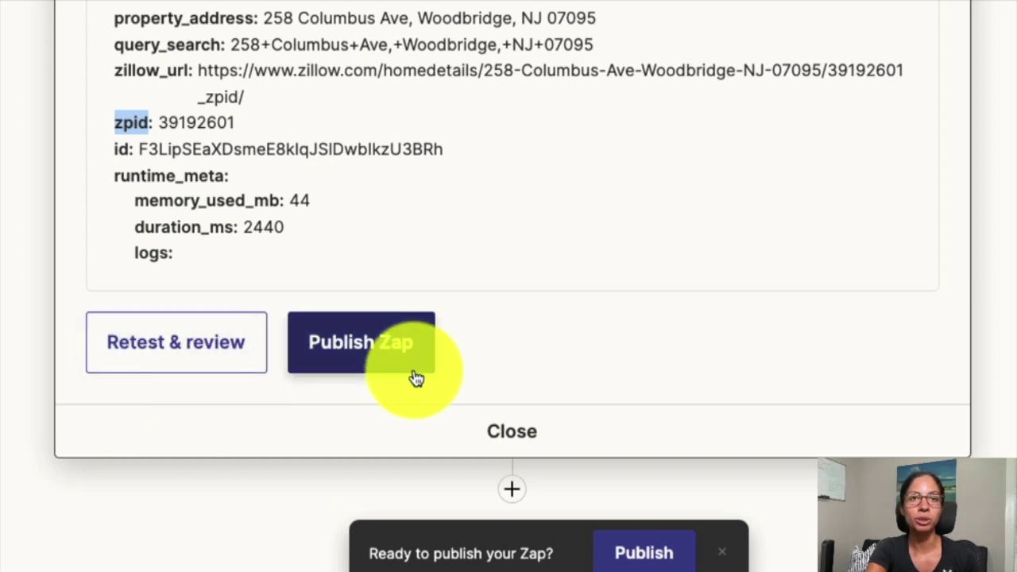
left_click(513, 496)
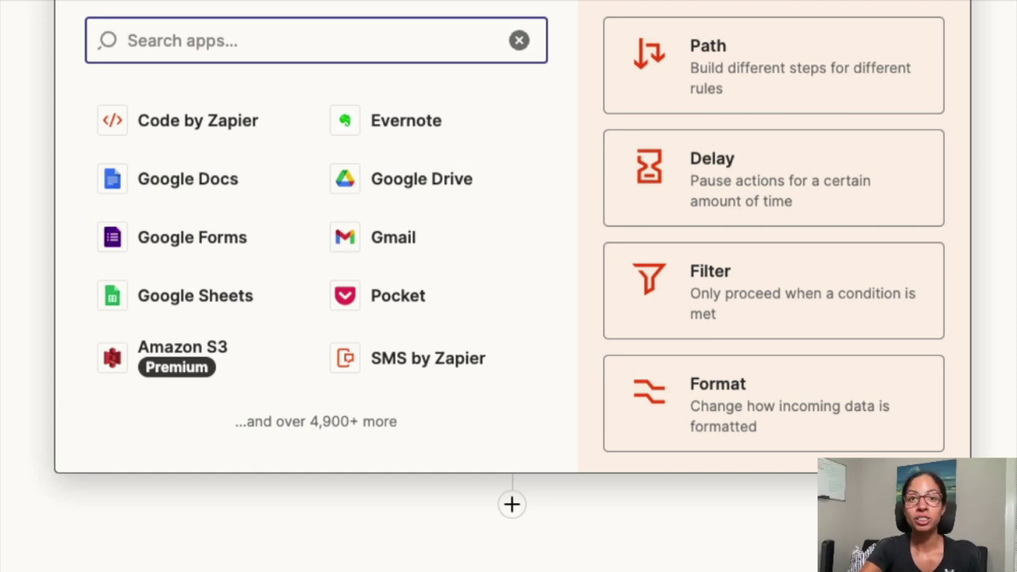
type("we")
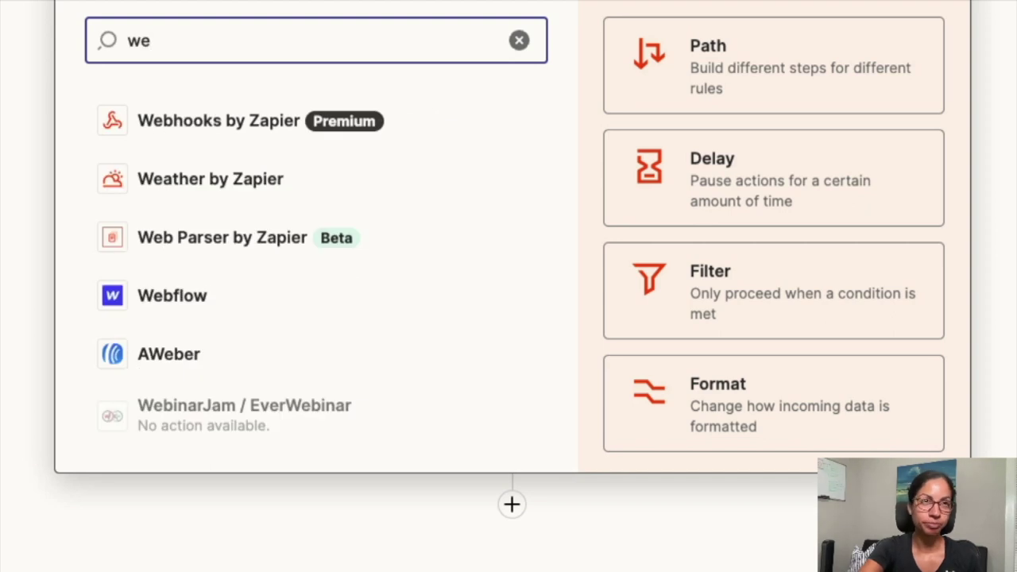
left_click(211, 127)
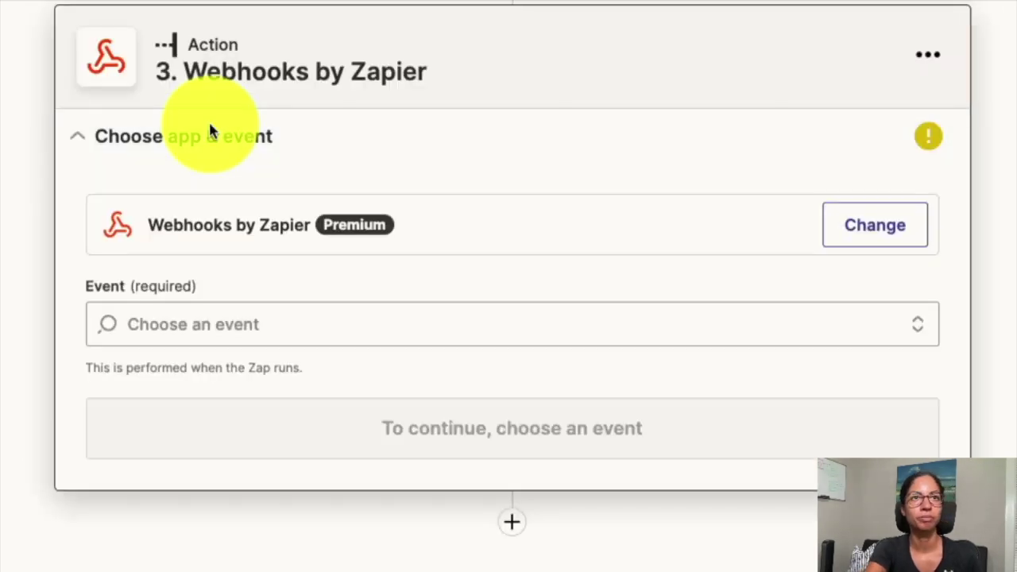
Set the webhook action's event to GET and continue to its action setup.
scroll(1005, 290, "down", 1)
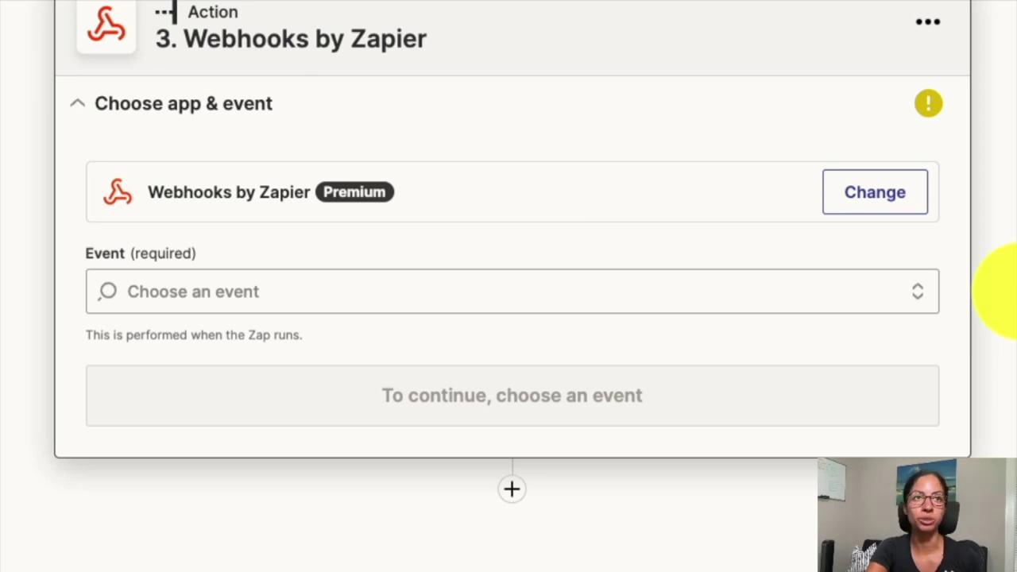
left_click(919, 297)
left_click(578, 441)
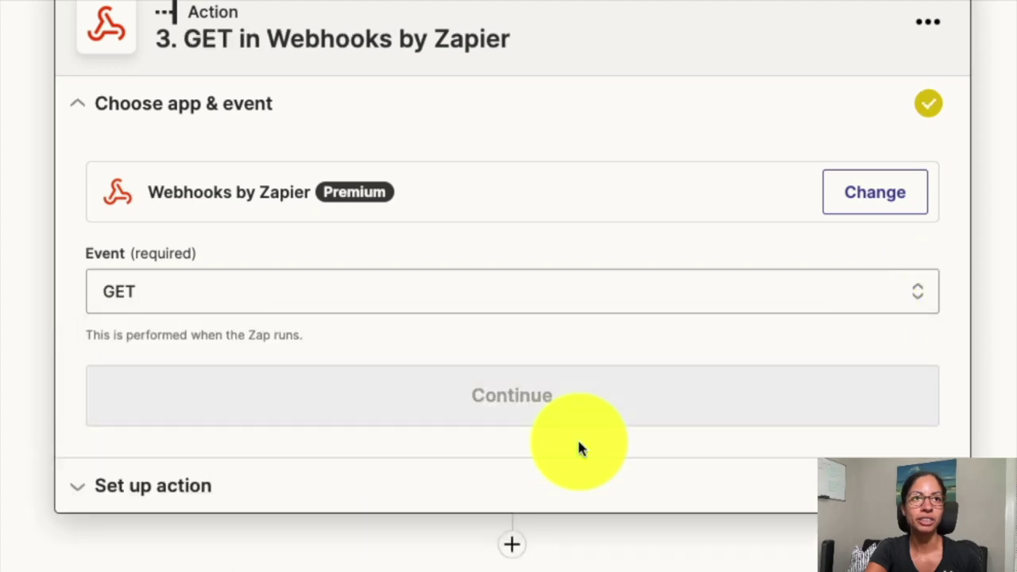
left_click(901, 413)
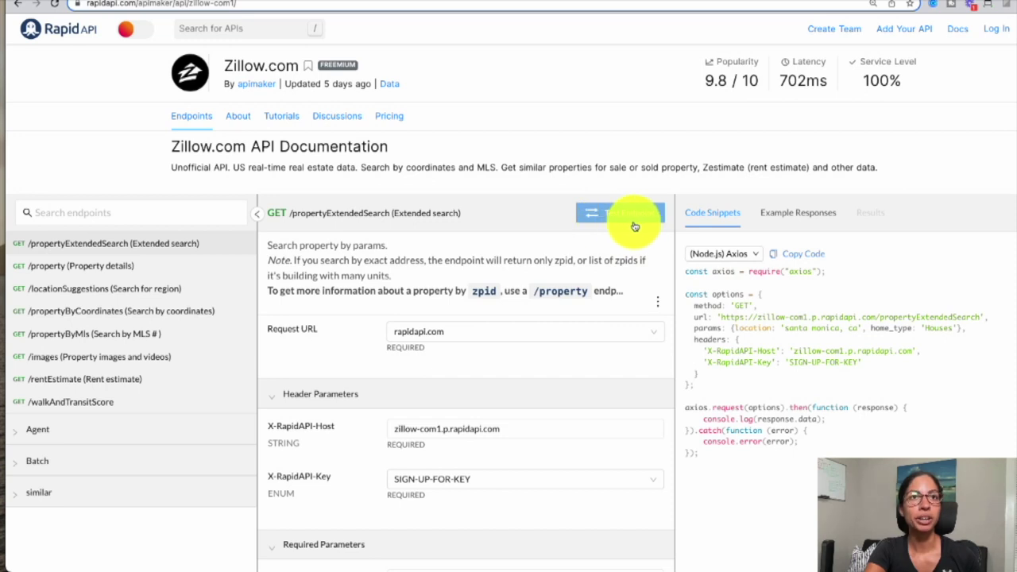
Compare the Zillow.com API's pricing plans on RapidAPI and return to its endpoint documentation.
left_click(392, 119)
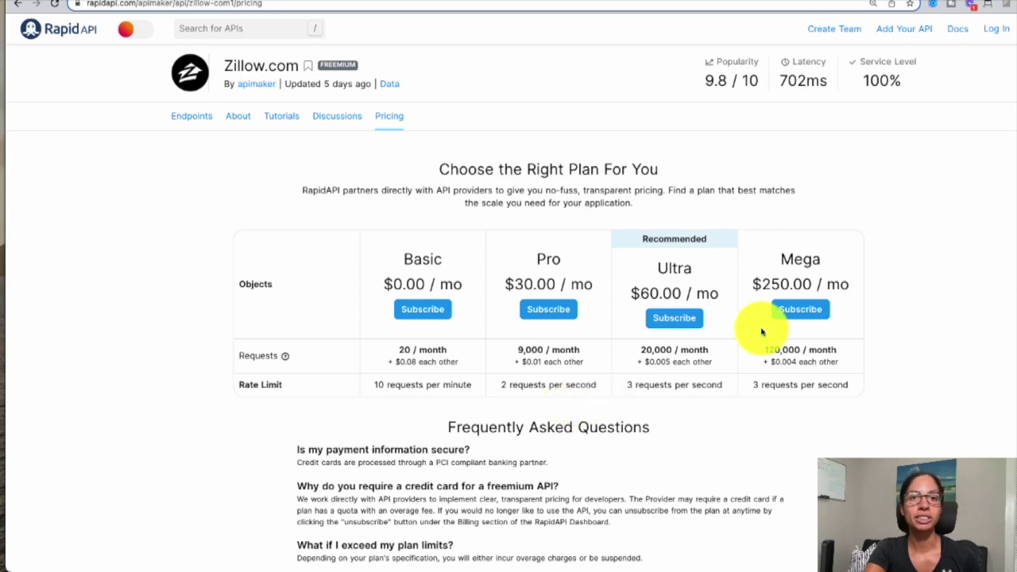
left_click(184, 118)
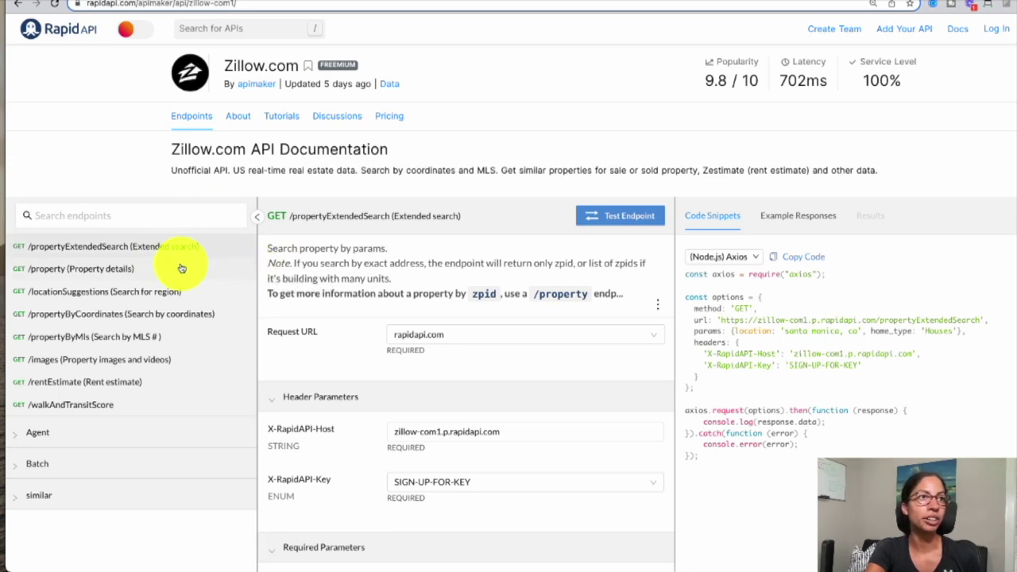
Browse the Zillow.com API's endpoints, including rentEstimate, and open the /property (Property details) endpoint.
left_click(177, 363)
left_click(179, 387)
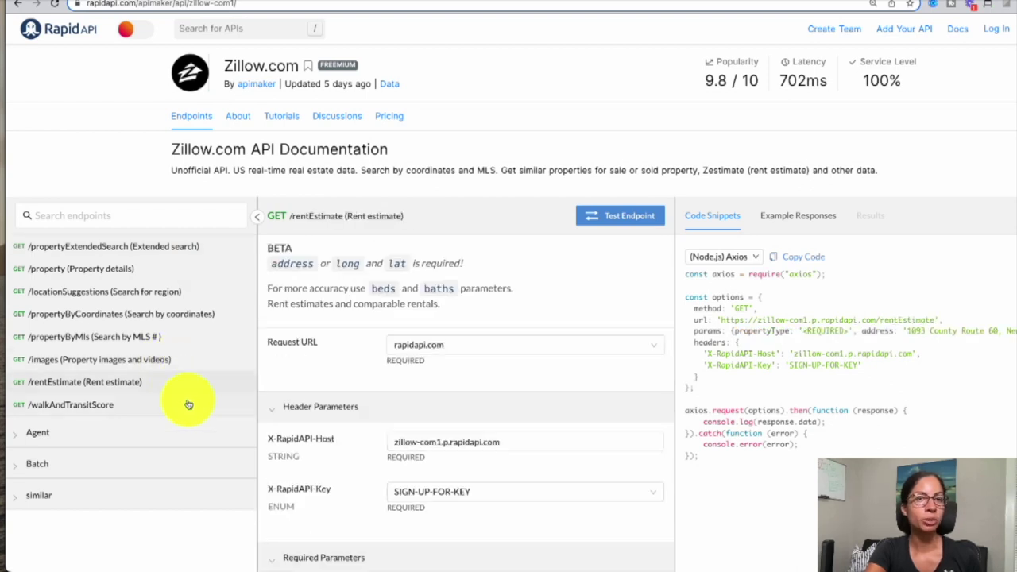
left_click(192, 409)
left_click(190, 274)
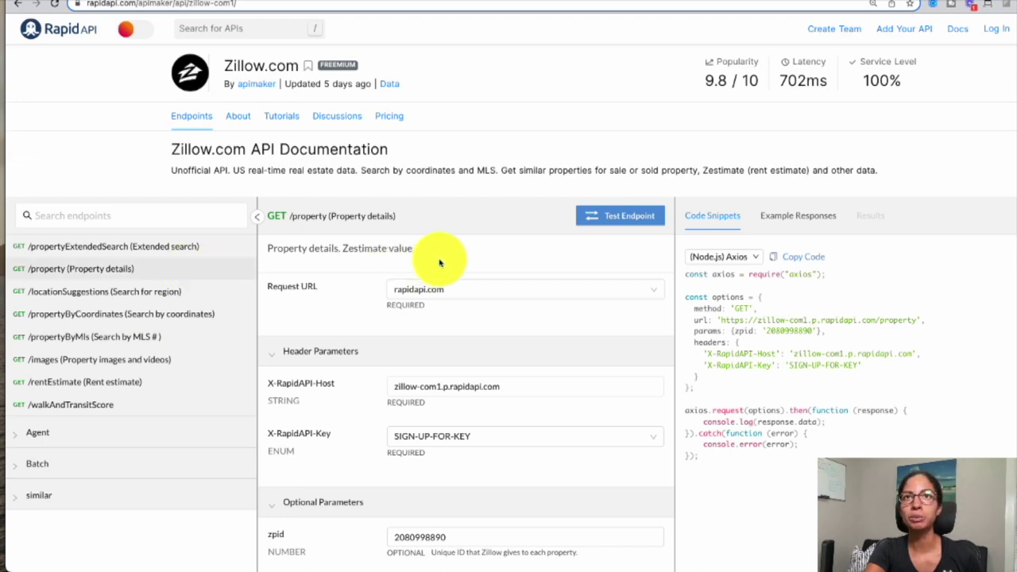
Switch the /property endpoint's code snippet to Python Requests and locate the API key header in it.
left_click(755, 258)
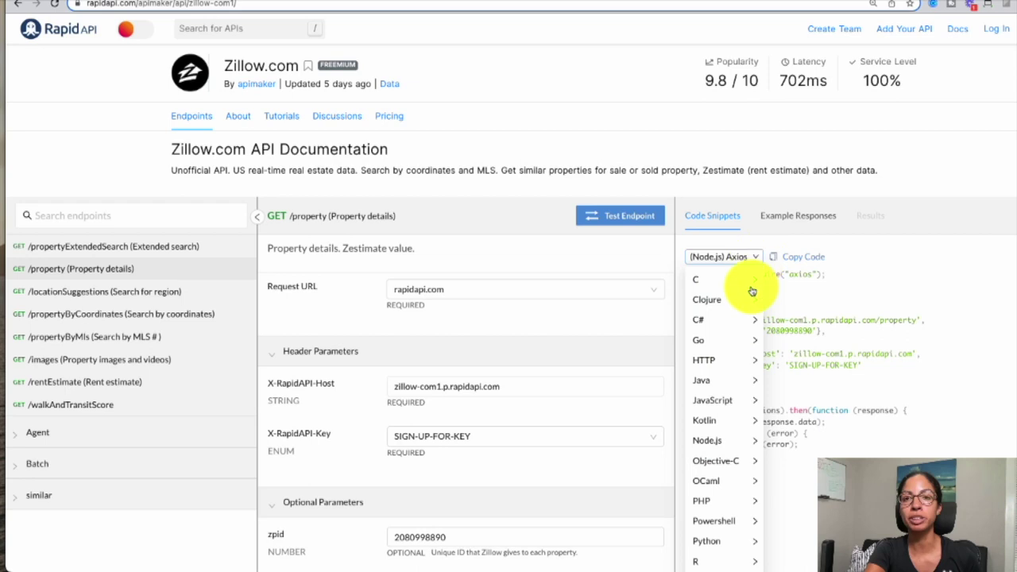
mouse_move(795, 548)
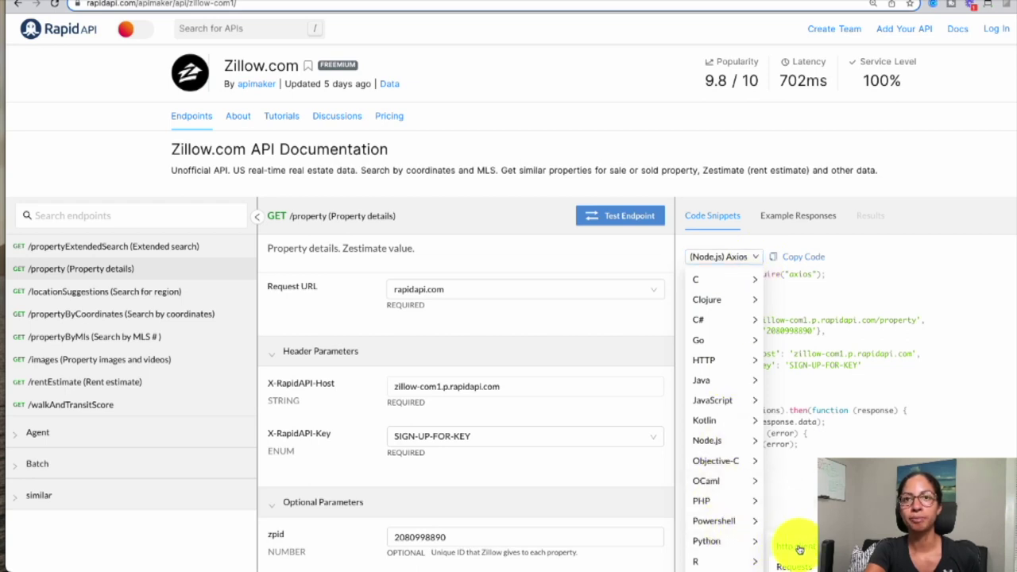
left_click(797, 564)
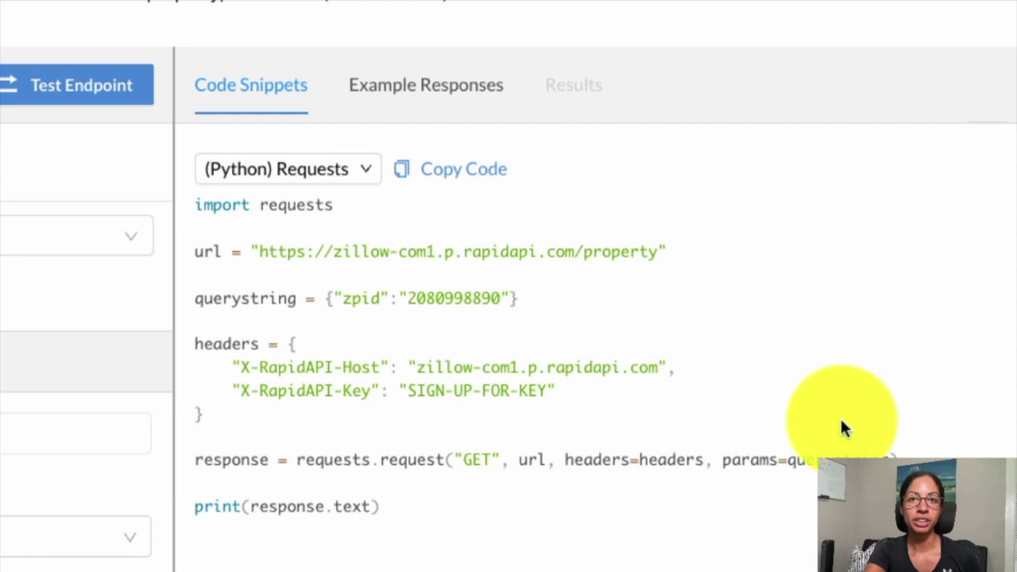
left_click_drag(408, 390, 560, 397)
Examine the fields in the /property endpoint's example response body, including the nested resoFacts section.
left_click(467, 97)
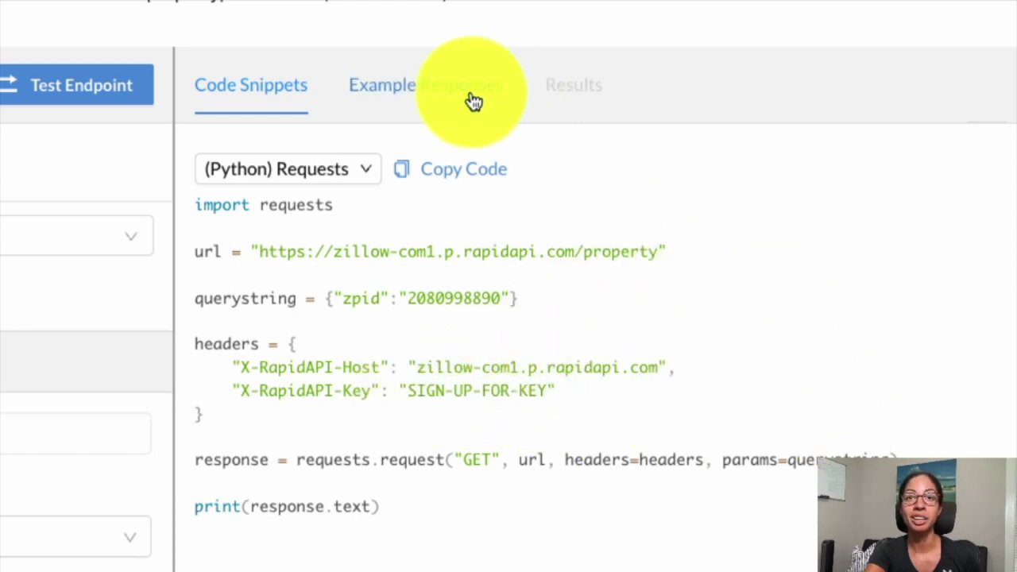
scroll(688, 441, "down", 2)
scroll(689, 435, "down", 1)
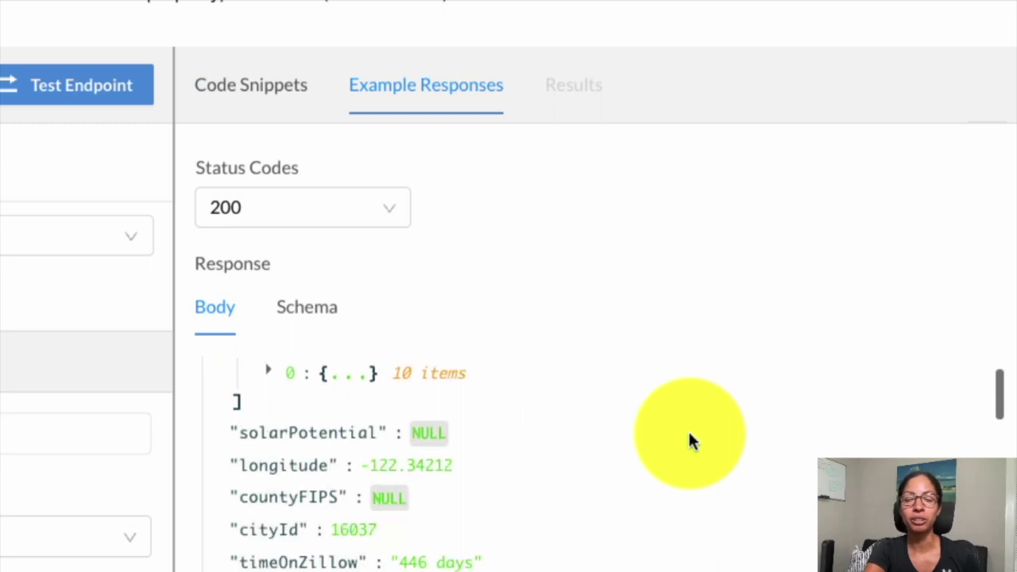
scroll(689, 436, "up", 1)
scroll(689, 435, "down", 1)
scroll(689, 437, "down", 10)
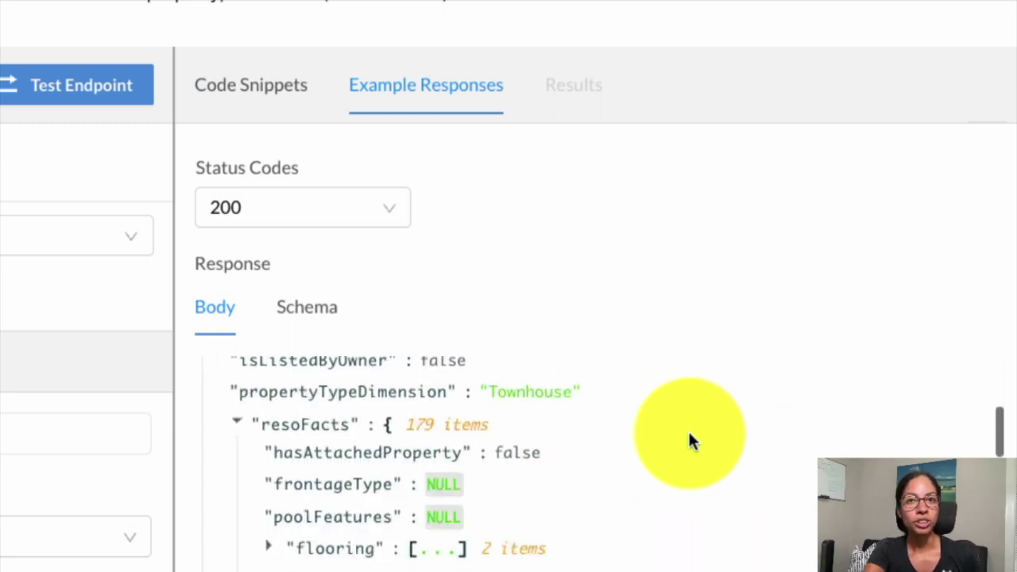
scroll(689, 440, "down", 10)
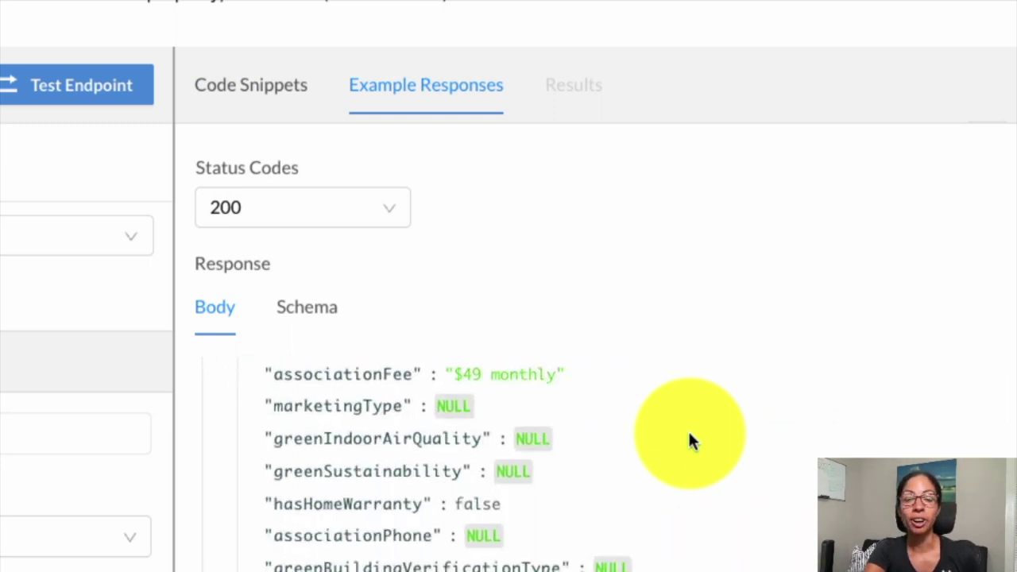
scroll(690, 441, "down", 8)
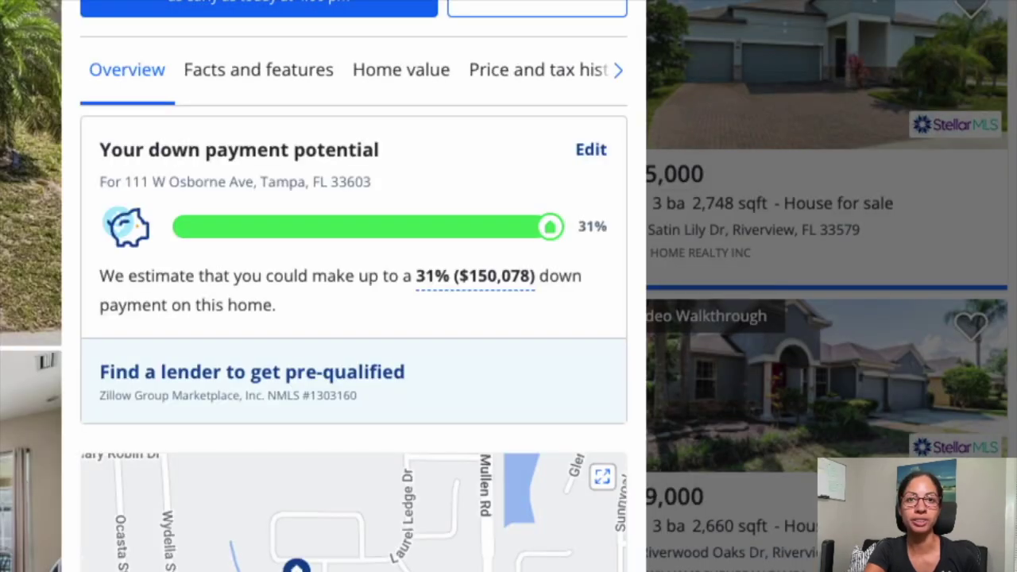
Review the facts and features section of the Zillow property listing.
left_click(284, 77)
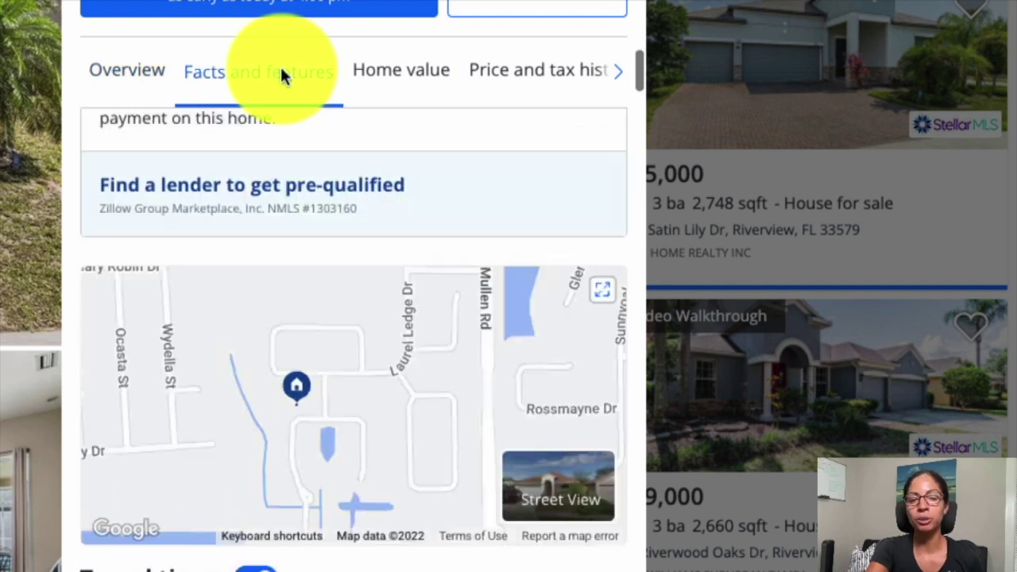
scroll(238, 545, "down", 6)
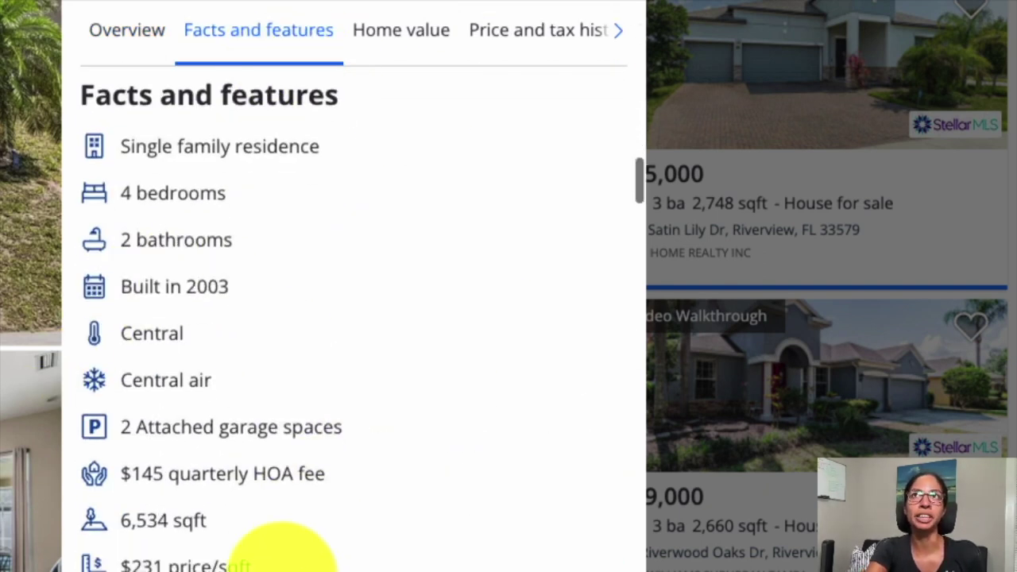
left_click(204, 374)
scroll(437, 556, "down", 4)
scroll(433, 560, "down", 5)
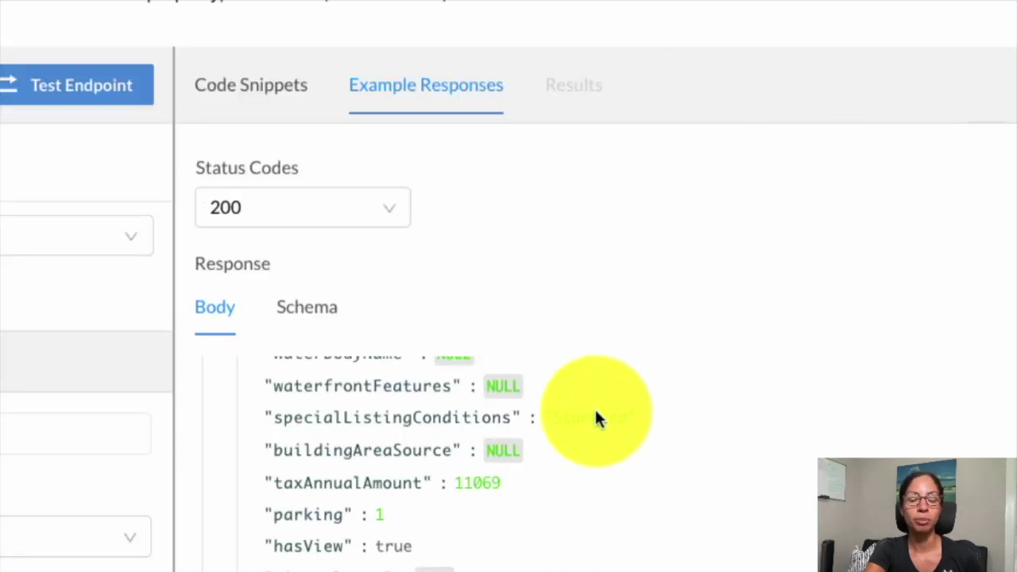
Check the zestimate and zpid fields in the /property endpoint's example response.
scroll(598, 418, "up", 15)
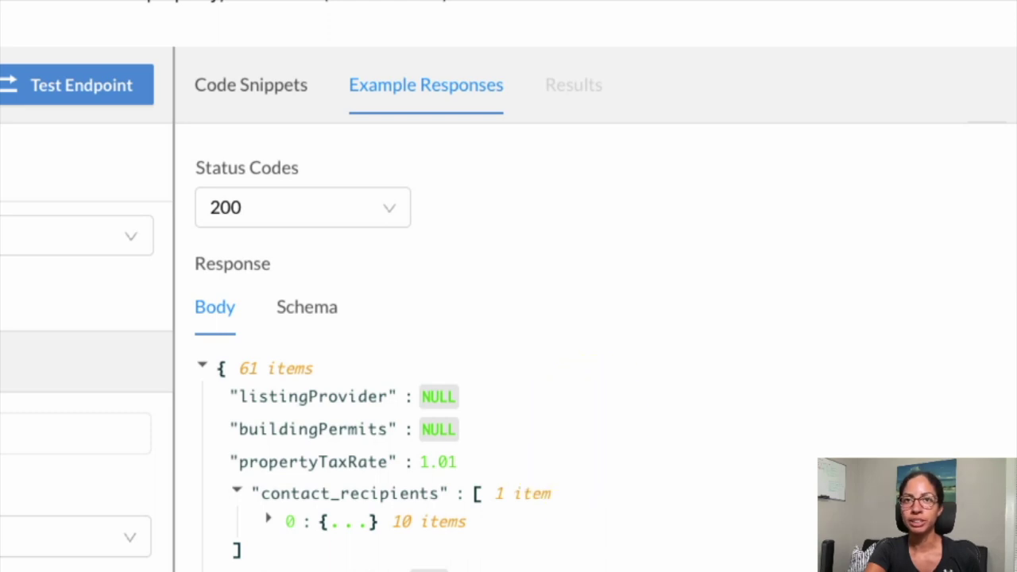
scroll(255, 519, "down", 10)
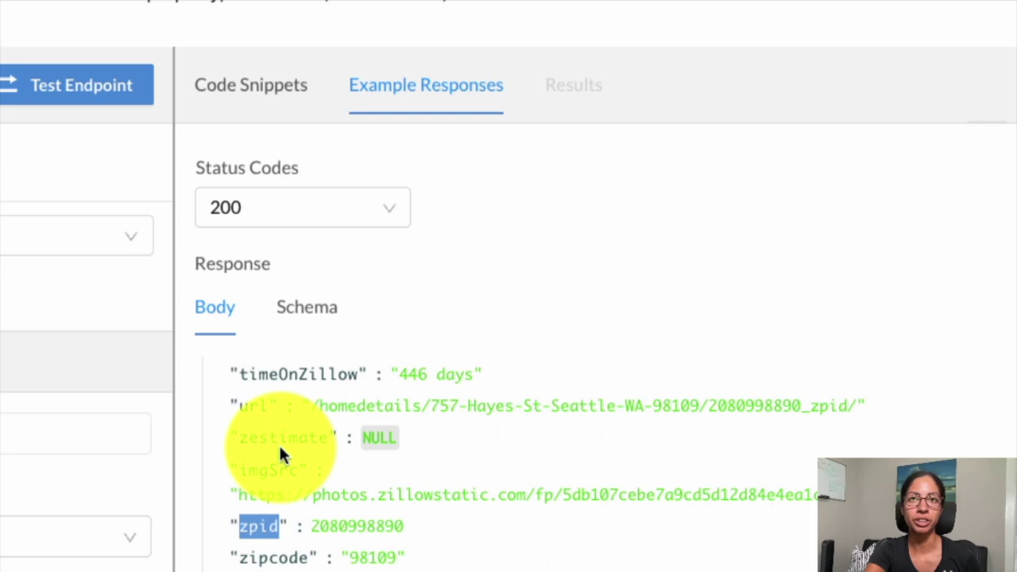
scroll(331, 526, "down", 10)
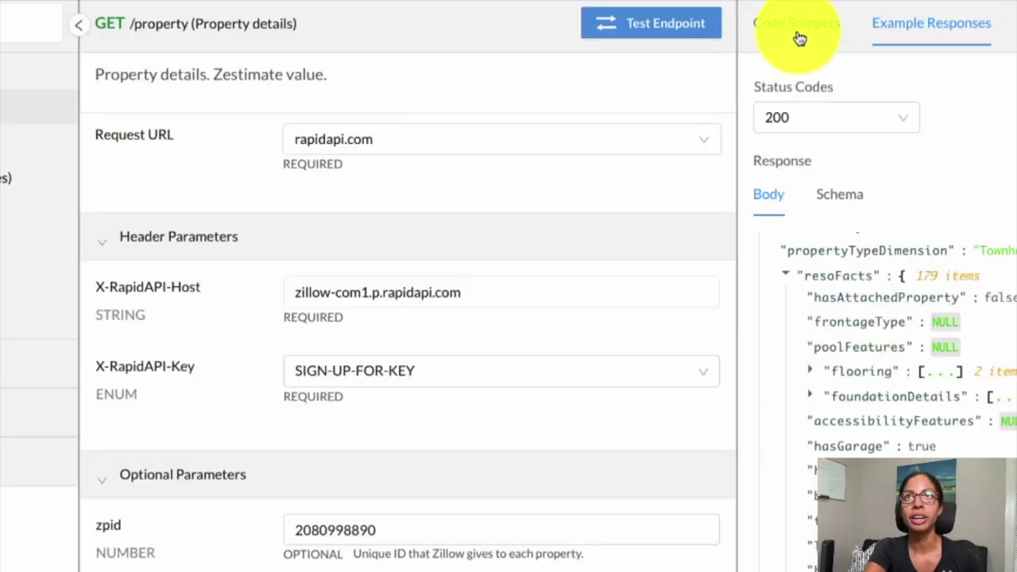
left_click(798, 30)
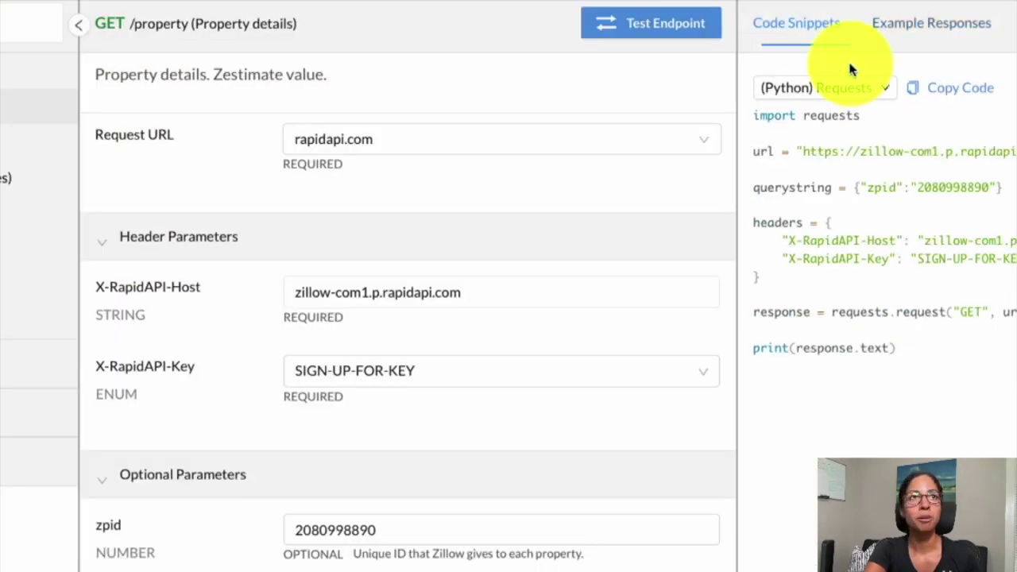
left_click_drag(801, 151, 1016, 151)
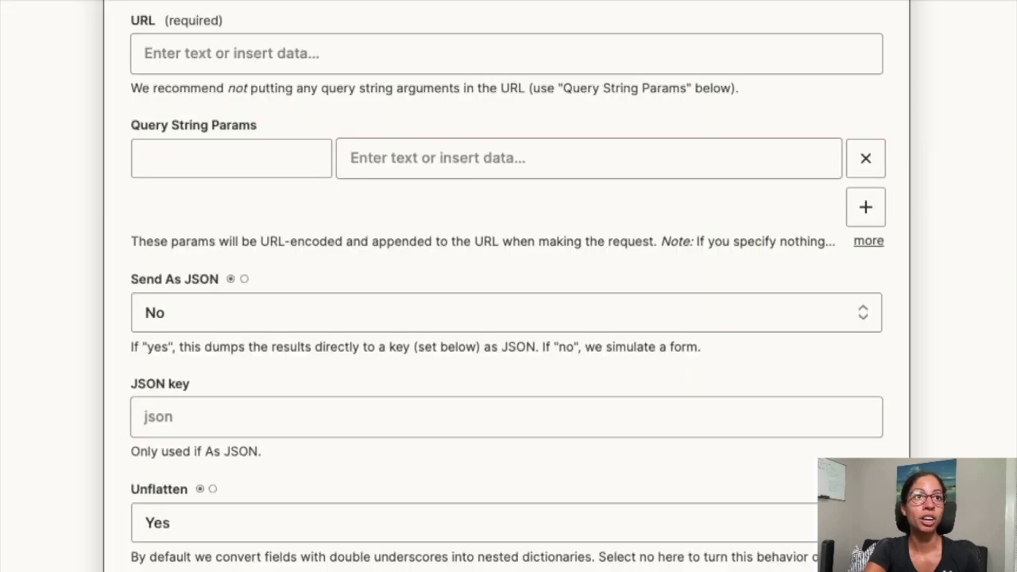
left_click(355, 55)
type("https://zillow-com1.p.rapidapi.com/property")
left_click(62, 230)
Check the querystring in the Python snippet and name the webhook's first query string parameter zpid.
left_click(234, 166)
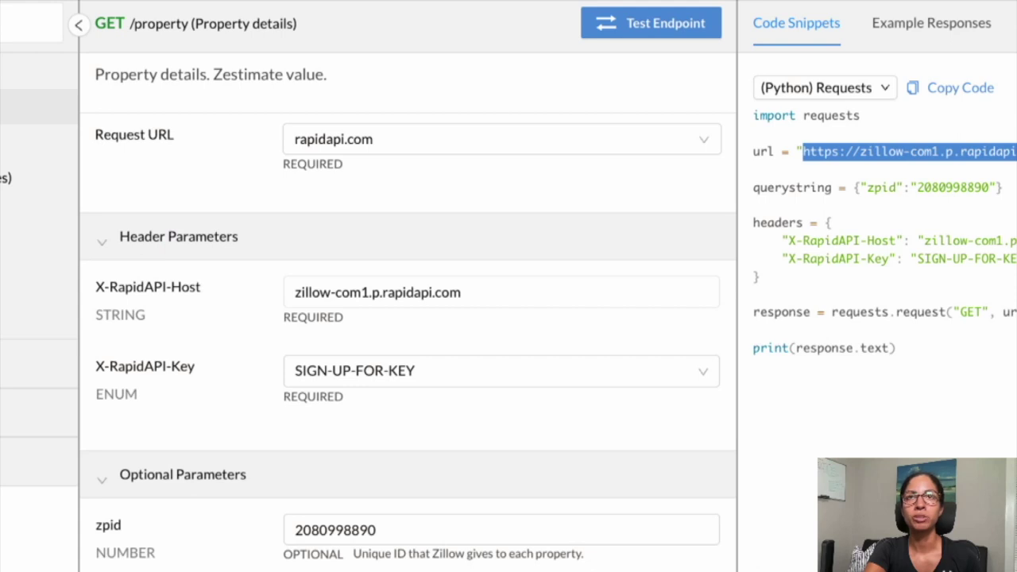
left_click(992, 182)
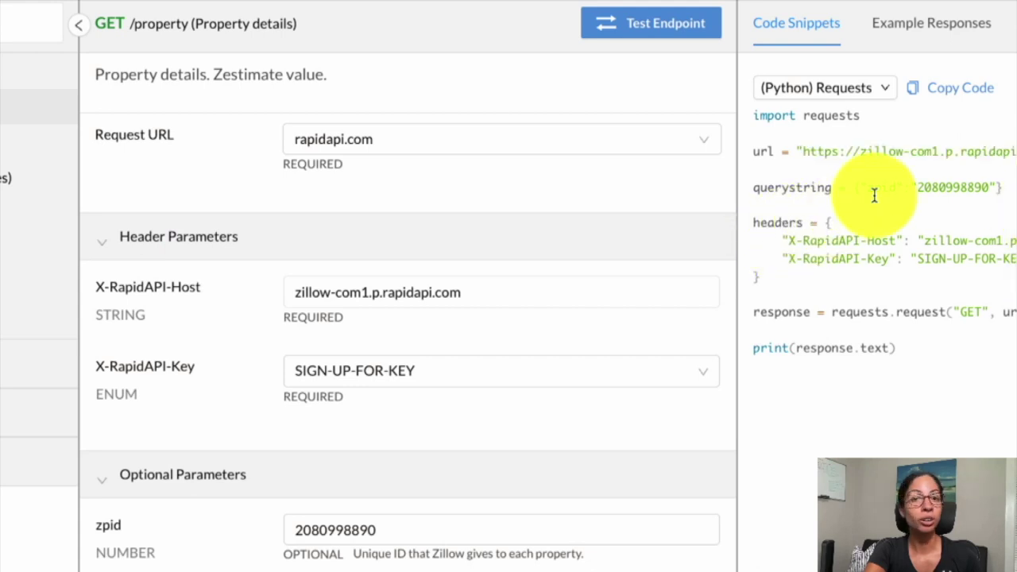
left_click_drag(756, 188, 1010, 188)
left_click(917, 211)
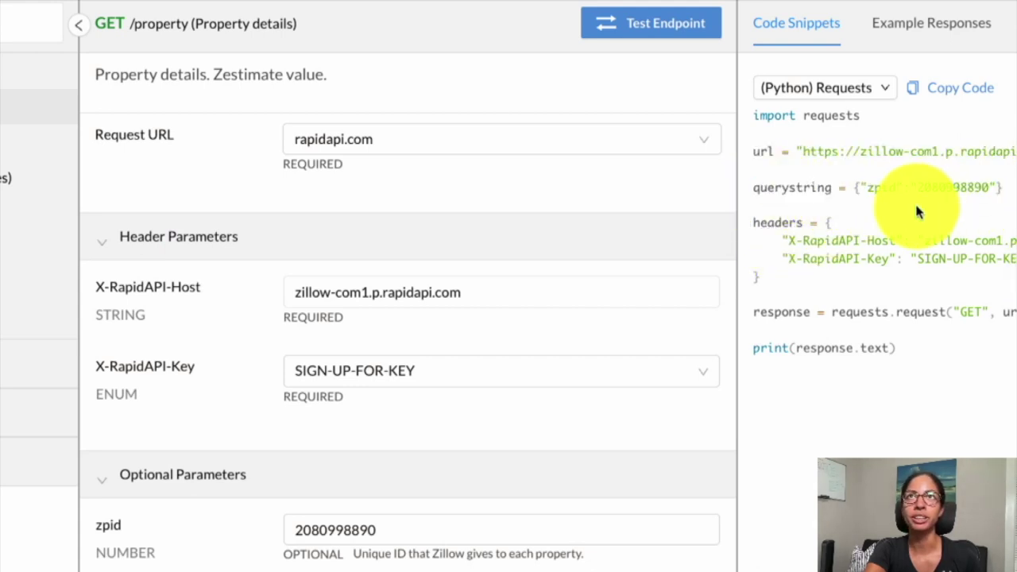
scroll(605, 509, "down", 3)
left_click(355, 359)
double_click(354, 360)
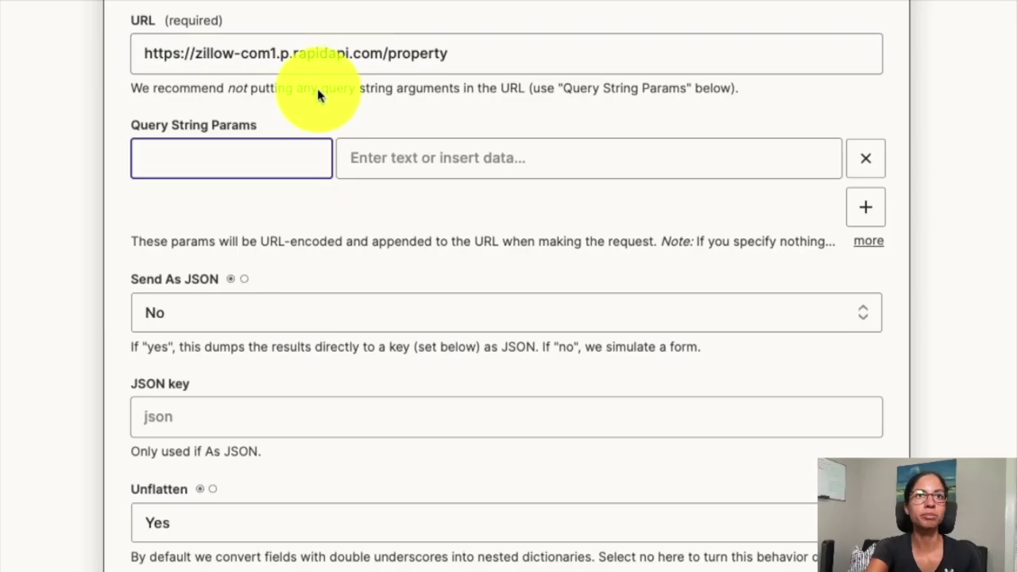
type("zpid")
Map the zpid parameter's value to the Zp ID output of step 2, Run Python in Code by Zapier.
left_click(398, 156)
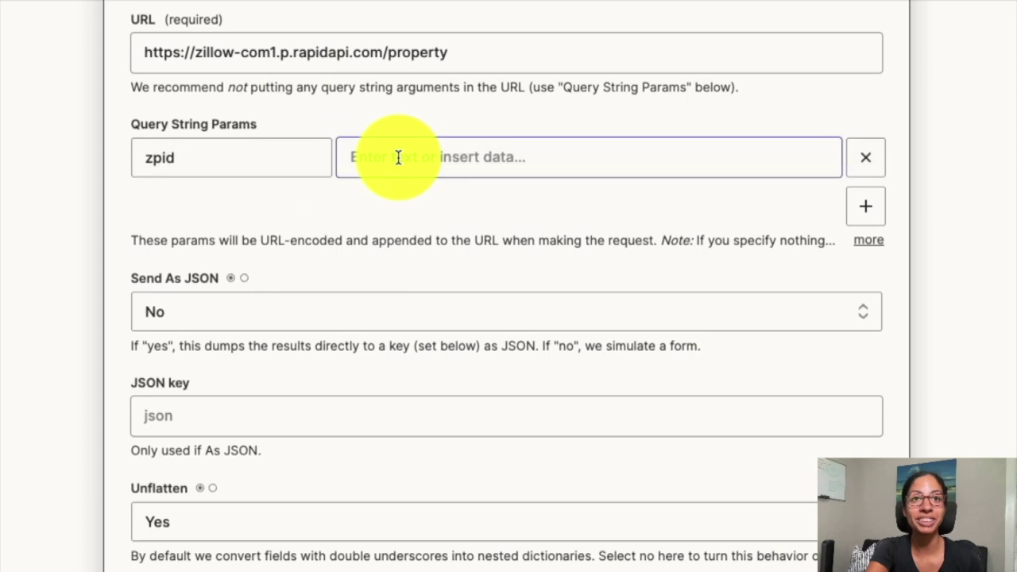
left_click(398, 156)
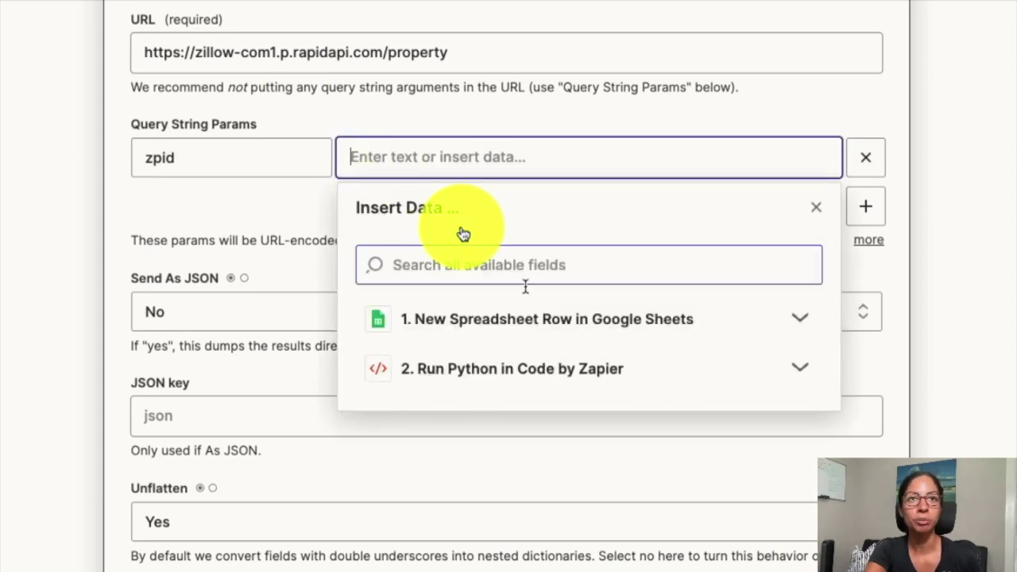
left_click(804, 371)
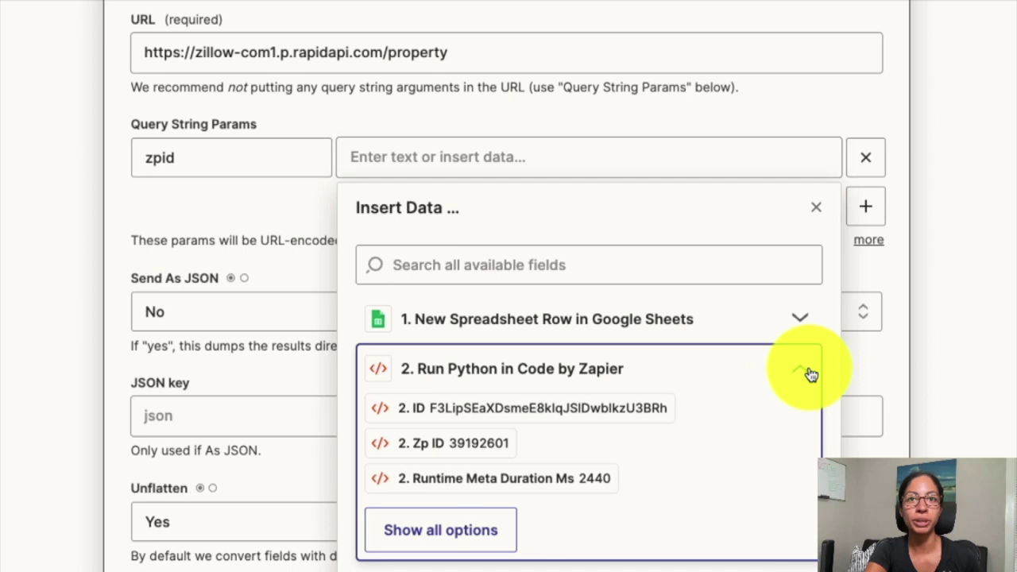
left_click(512, 458)
left_click(1005, 253)
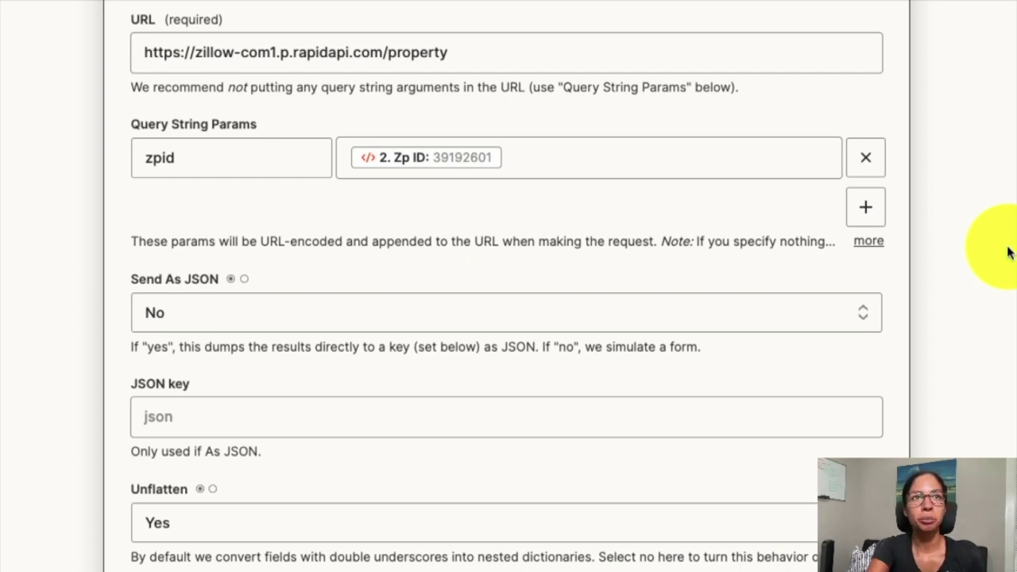
Copy the X-RapidAPI-Host header name from the Python snippet into the key of the webhook's first header.
scroll(1009, 253, "down", 3)
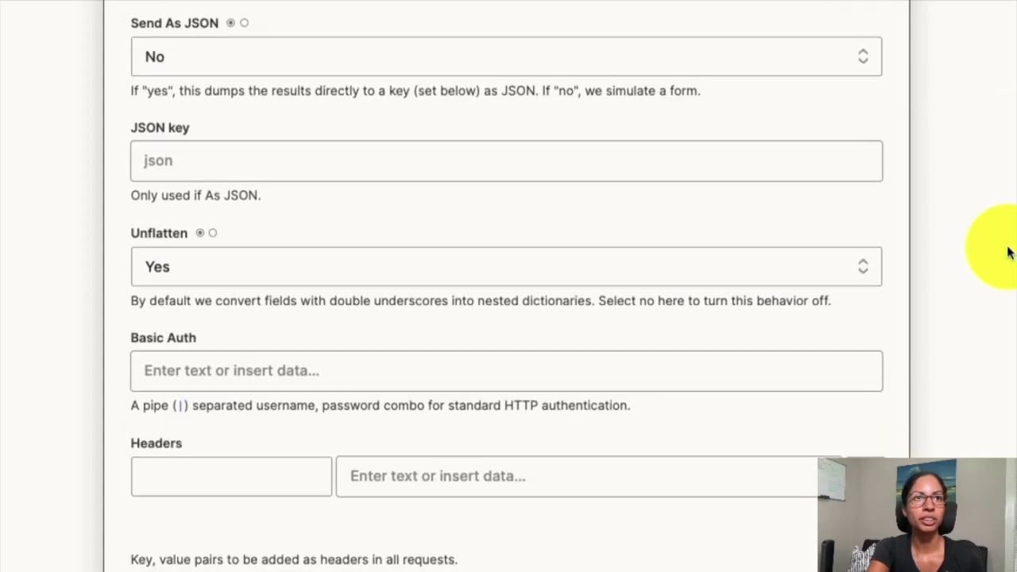
scroll(1009, 253, "down", 3)
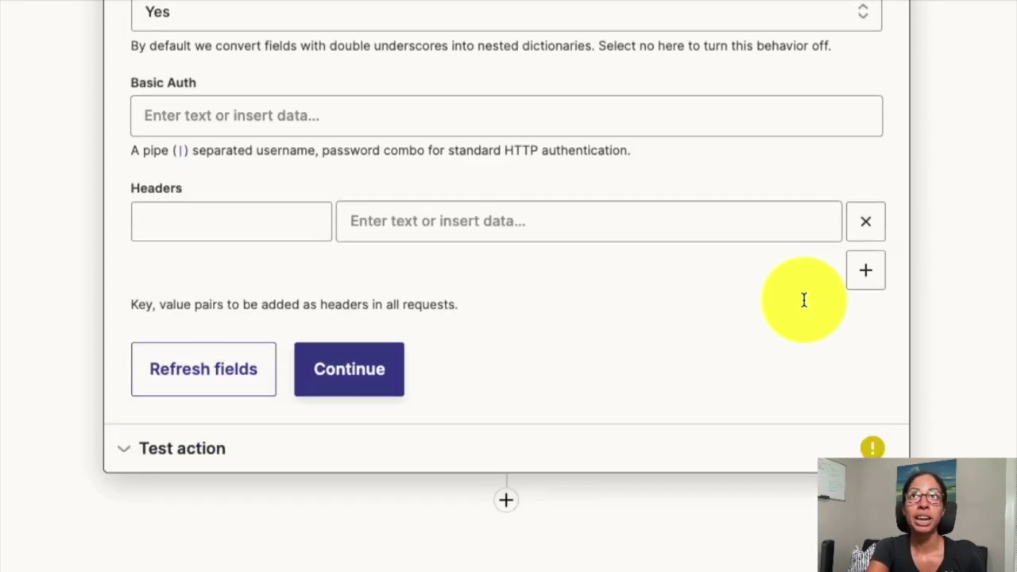
left_click(266, 228)
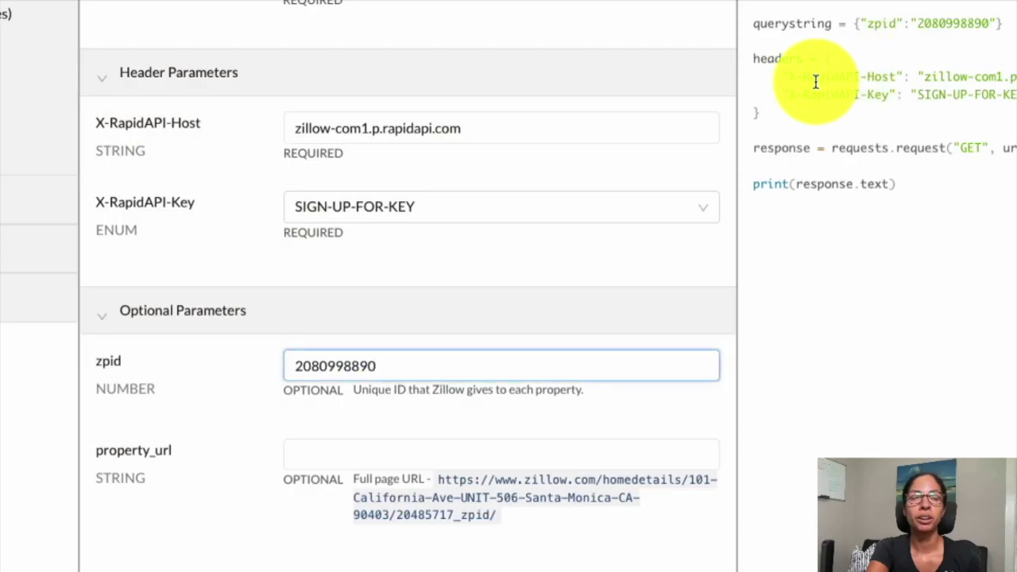
left_click_drag(788, 77, 894, 75)
key("ctrl+c")
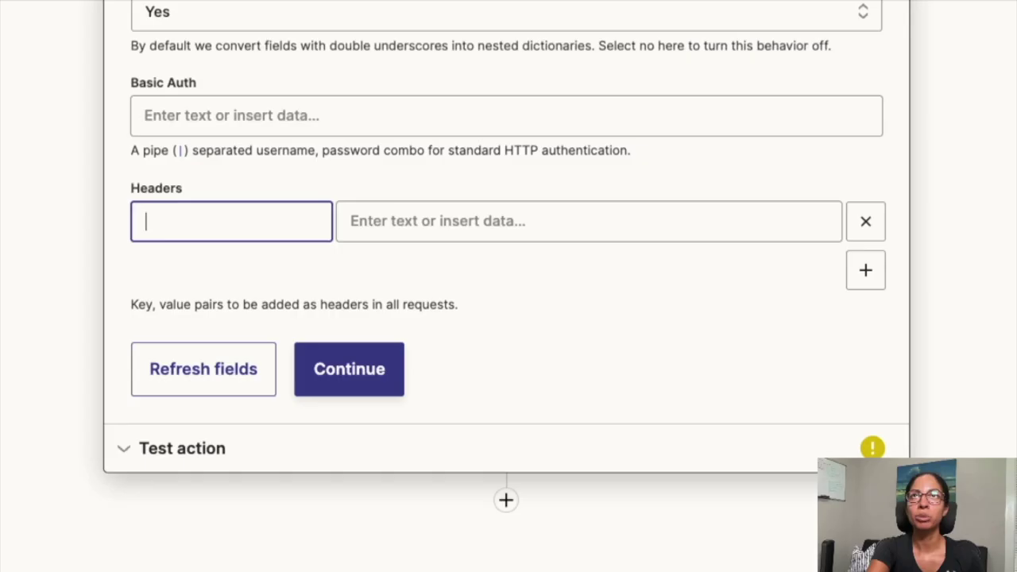
left_click(220, 240)
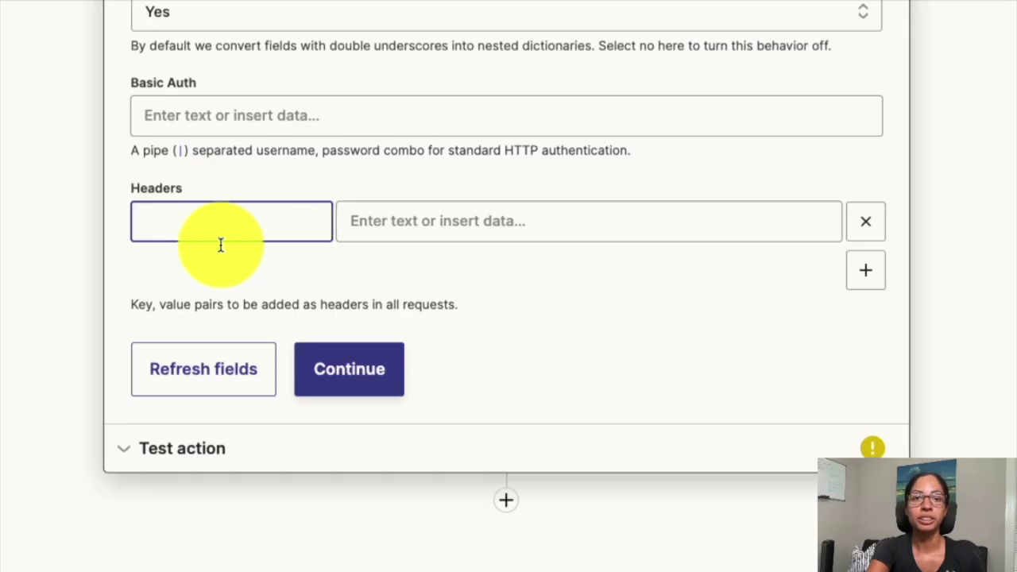
key("ctrl+v")
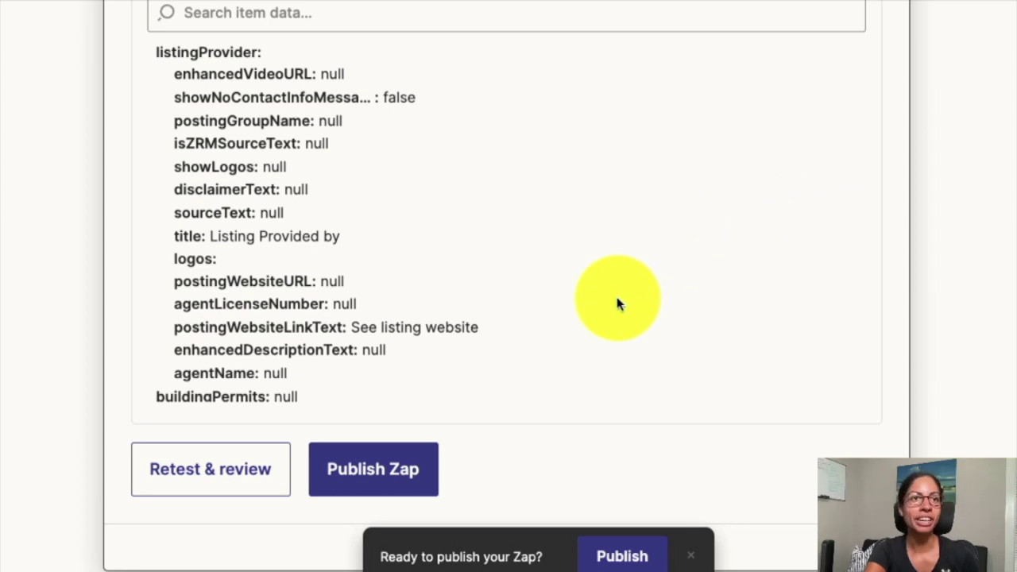
Look through the data returned by the webhook's test and search it for zestimate.
scroll(617, 301, "down", 10)
scroll(618, 304, "down", 8)
scroll(618, 303, "down", 8)
scroll(618, 302, "down", 8)
scroll(618, 303, "down", 8)
scroll(618, 303, "down", 10)
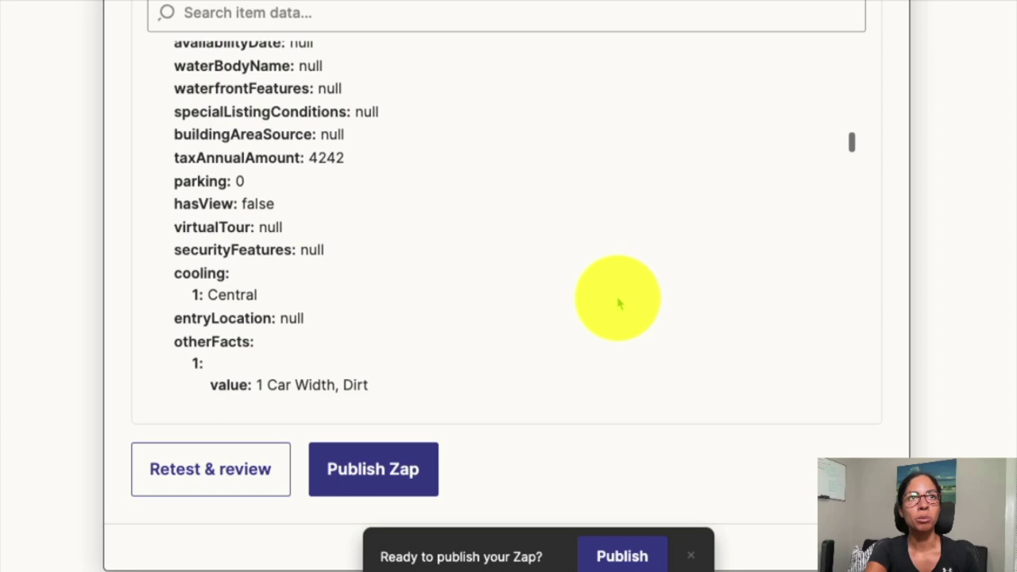
left_click(528, 11)
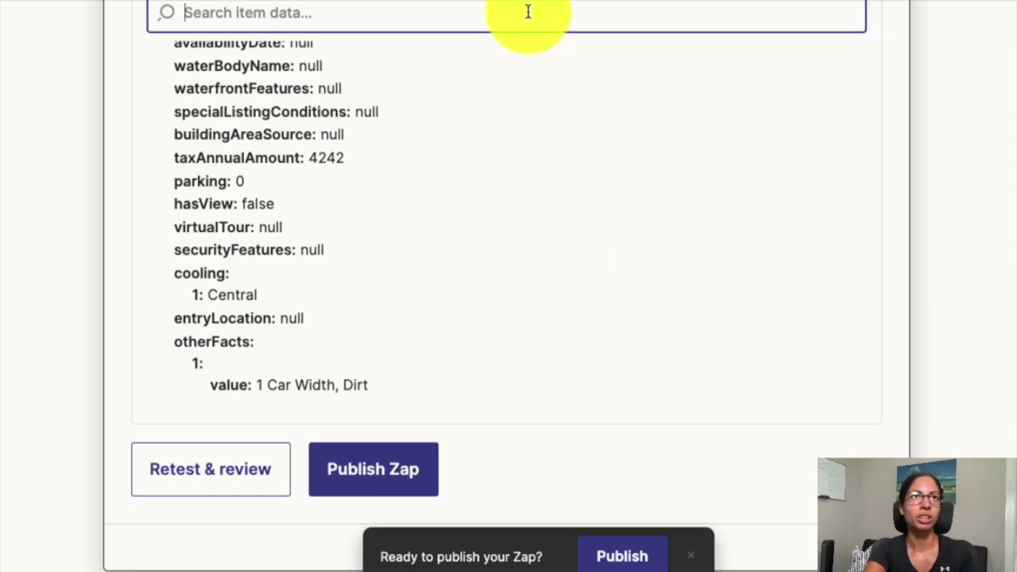
type("zestimate")
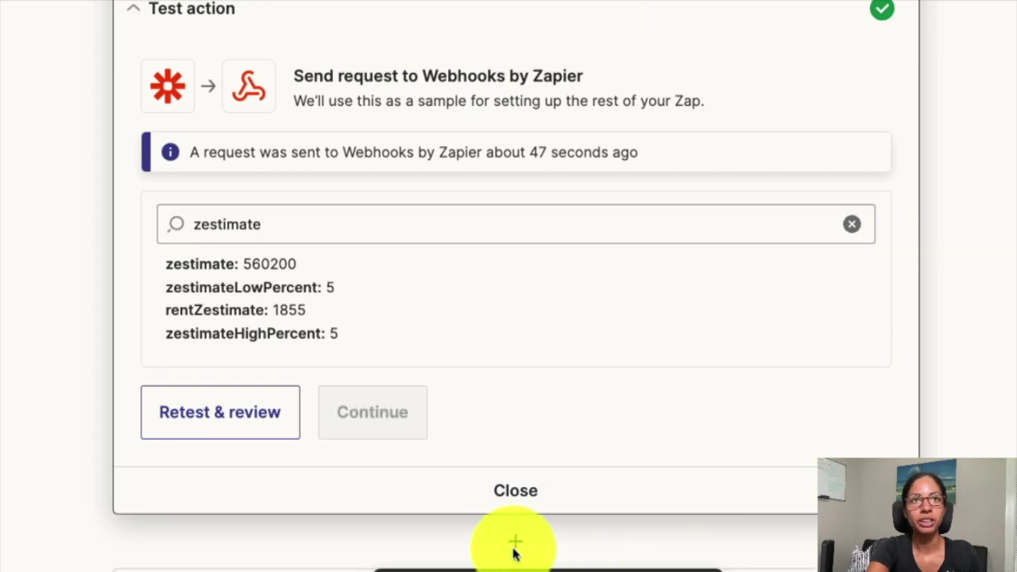
Add a Google Sheets action after the webhook with the Update Spreadsheet Row event and choose the connected Google Sheets account.
left_click(515, 546)
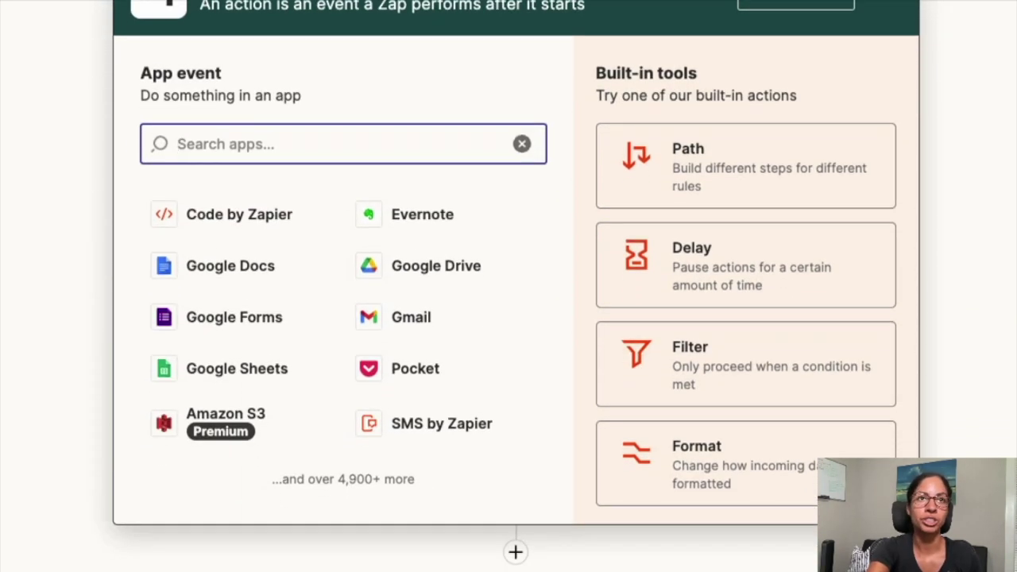
left_click(296, 376)
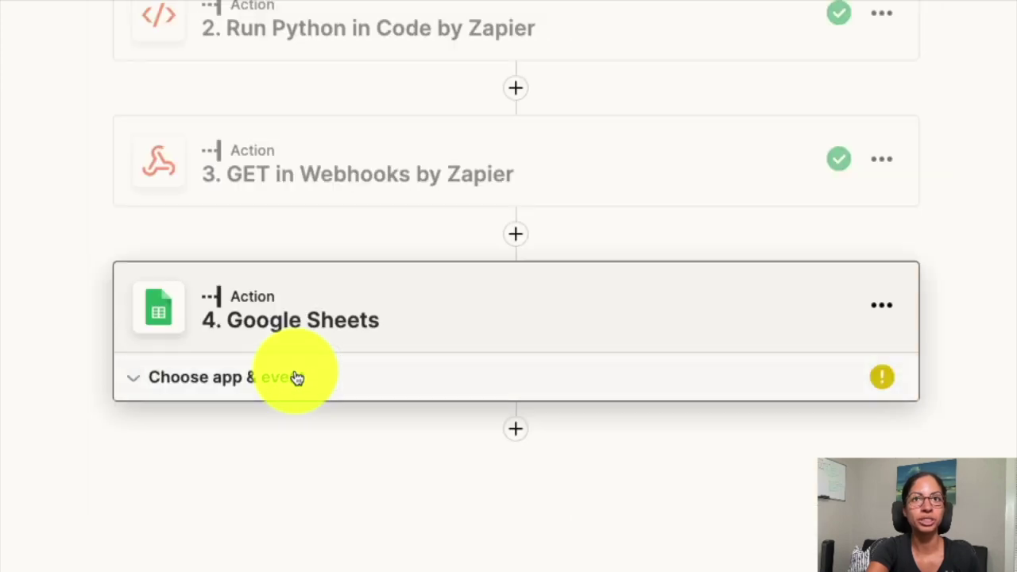
left_click(866, 378)
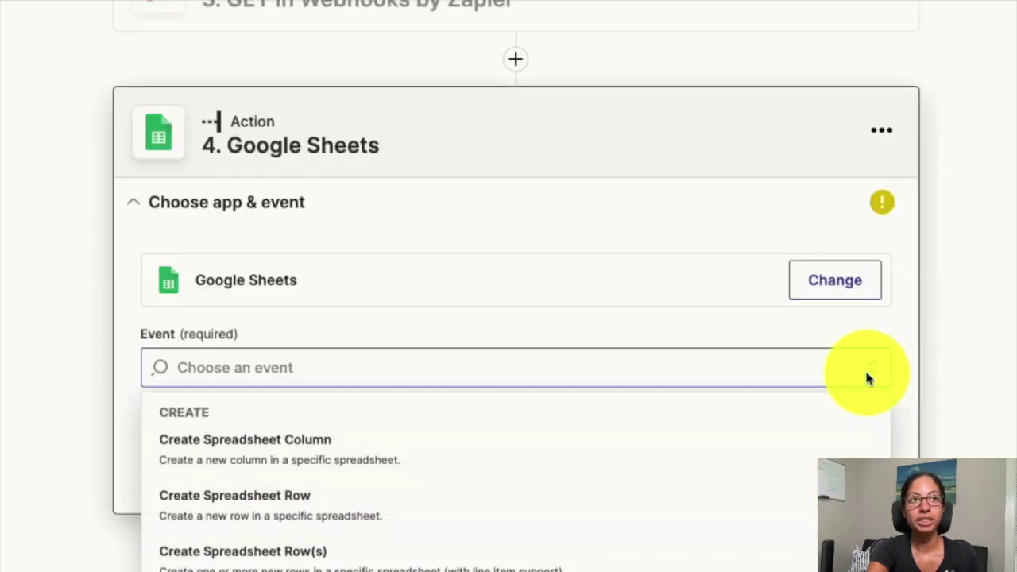
scroll(826, 526, "down", 3)
scroll(826, 524, "down", 5)
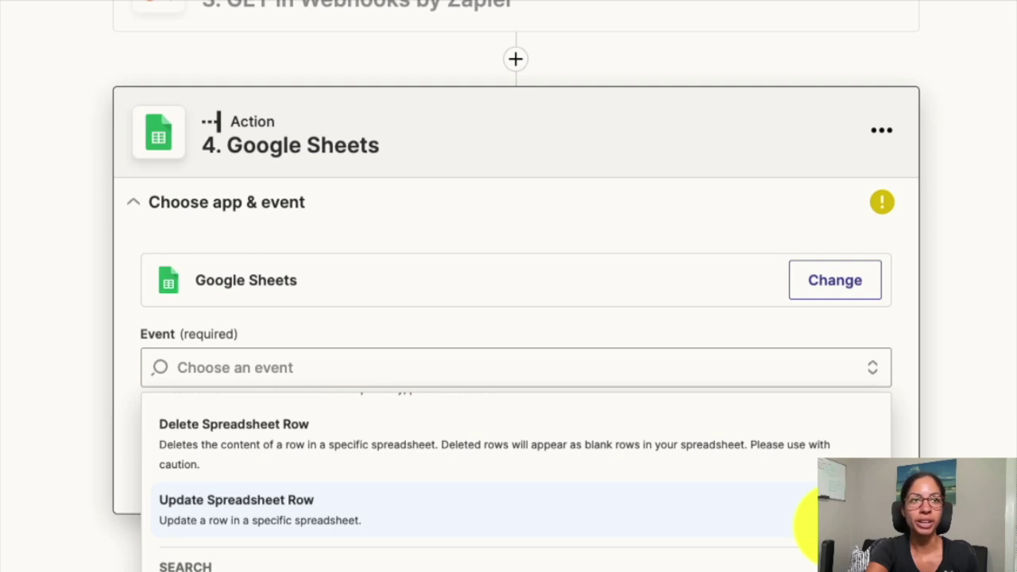
left_click(806, 510)
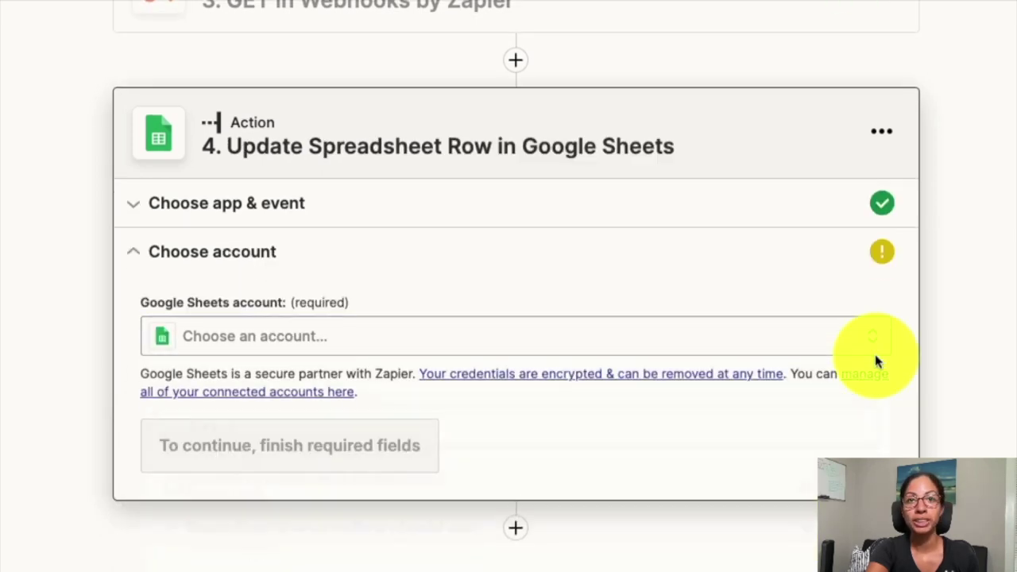
left_click(874, 359)
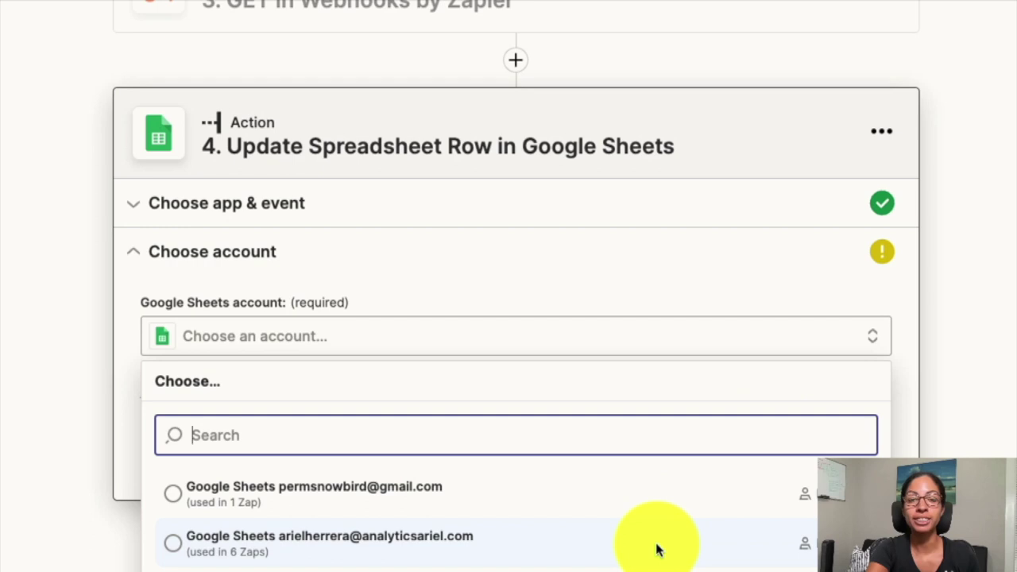
left_click(656, 550)
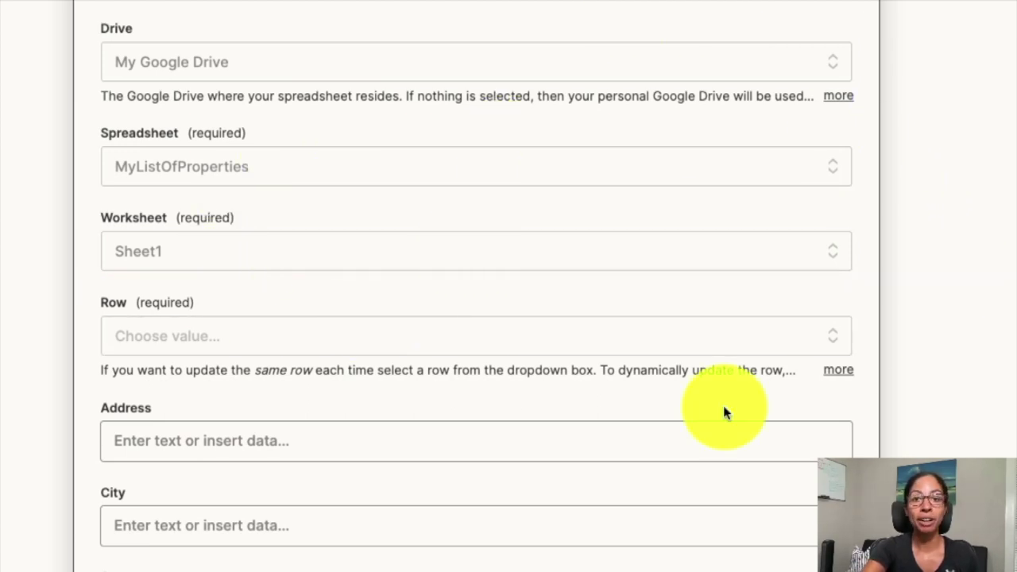
Map the action's required Row field to the Row ID from step 1, New Spreadsheet Row in Google Sheets.
double_click(123, 312)
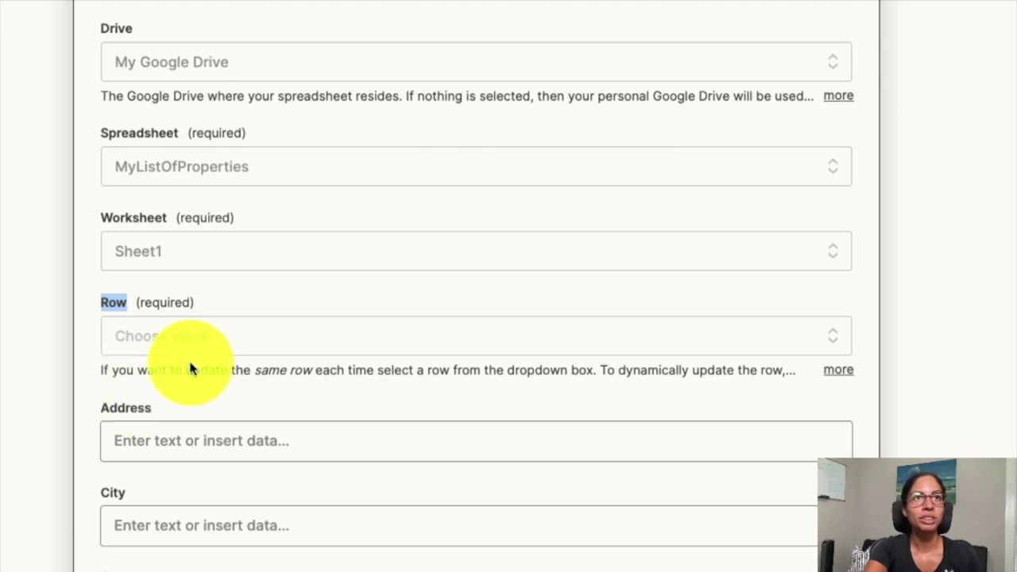
left_click(606, 346)
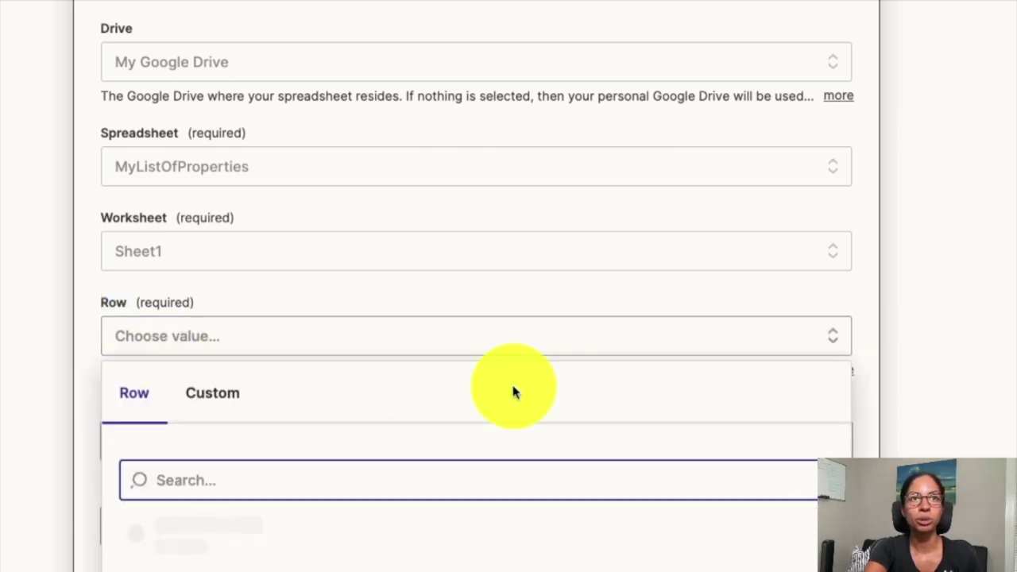
left_click(197, 392)
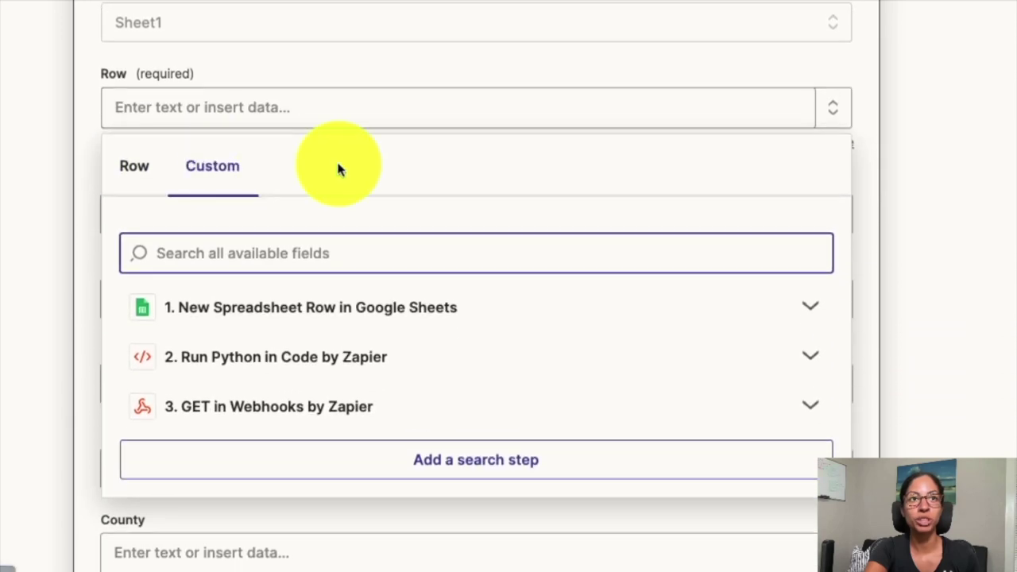
left_click(392, 322)
left_click(235, 470)
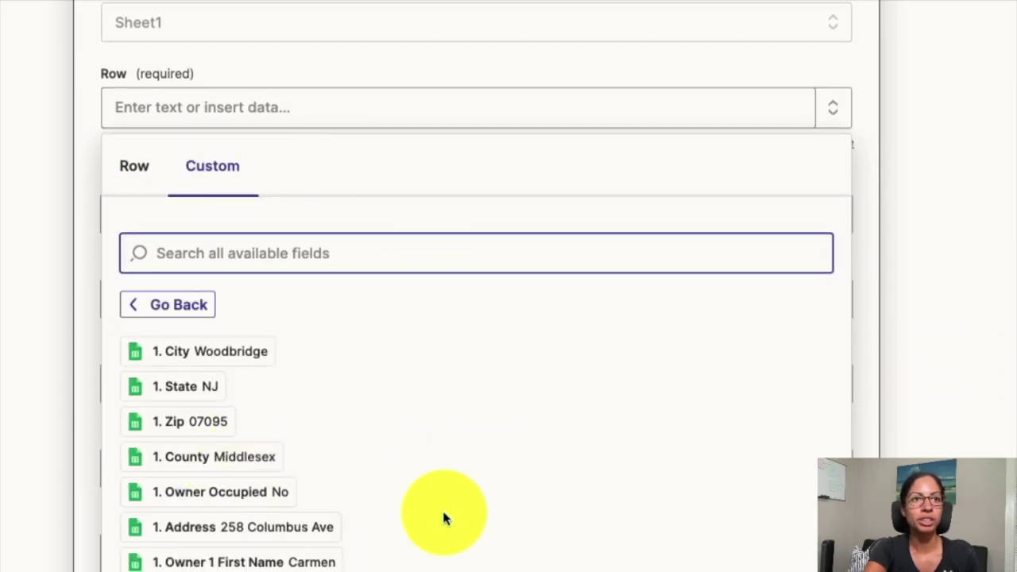
scroll(441, 513, "down", 3)
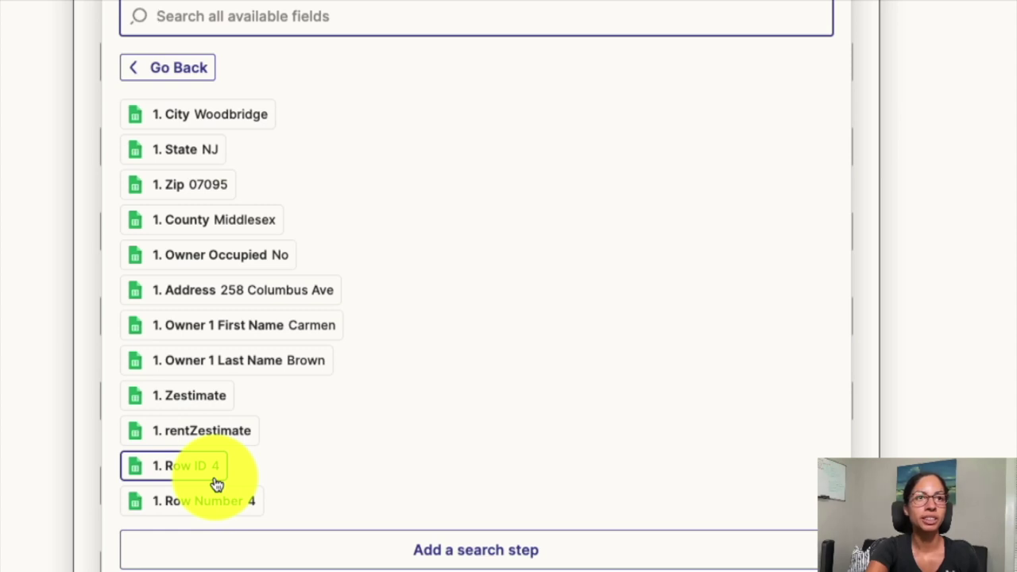
left_click(216, 484)
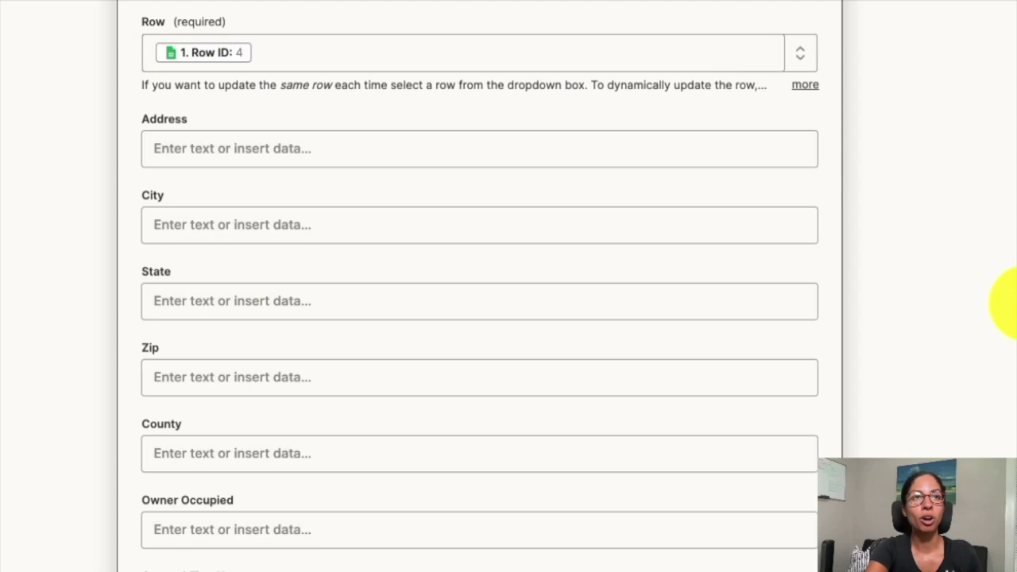
Compare the Zestimate and rentZestimate columns in the property spreadsheet with the matching fields of the update action.
scroll(1013, 303, "down", 3)
scroll(1011, 303, "down", 1)
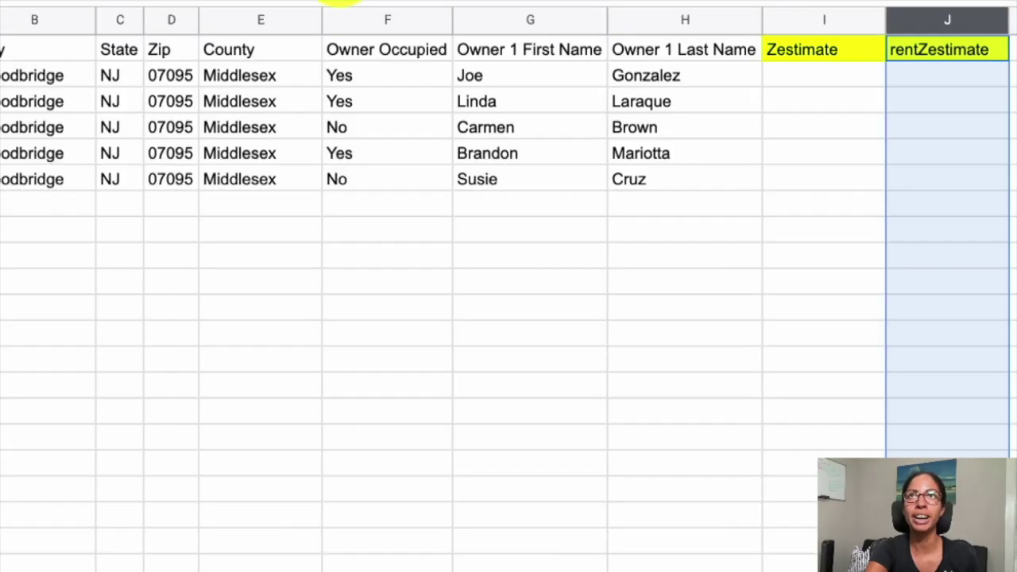
left_click(808, 23)
left_click(937, 26)
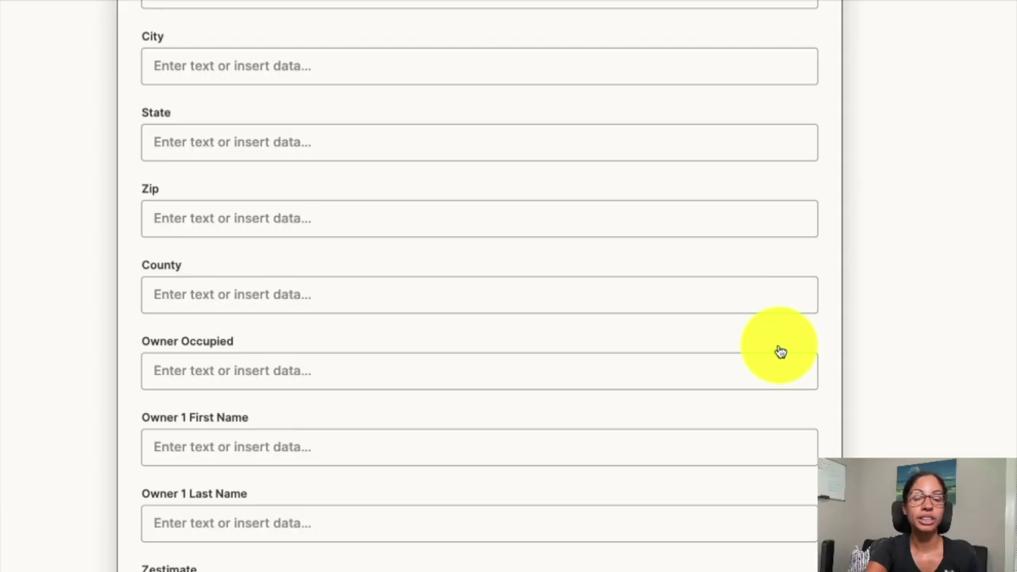
scroll(778, 352, "down", 3)
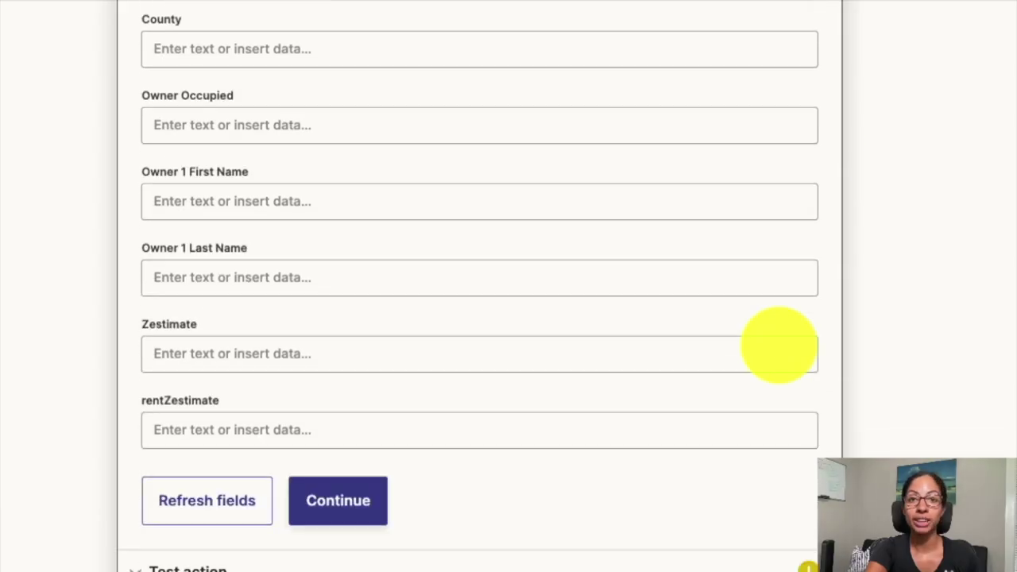
double_click(159, 325)
double_click(177, 407)
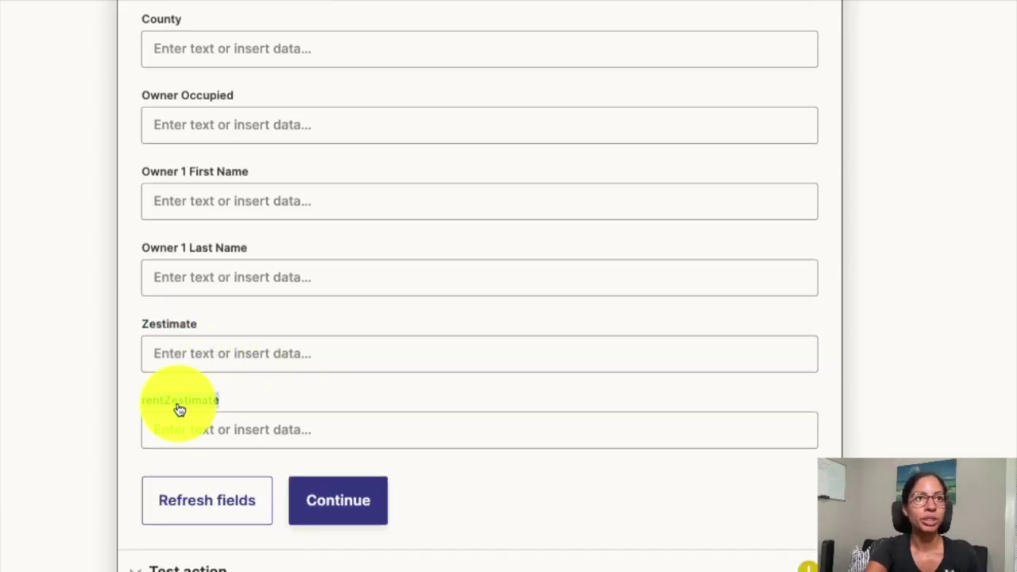
Search the available data for zestimate and map the Zestimate field to the Zestimate output of step 3, GET in Webhooks by Zapier.
scroll(183, 357, "down", 1)
left_click(192, 311)
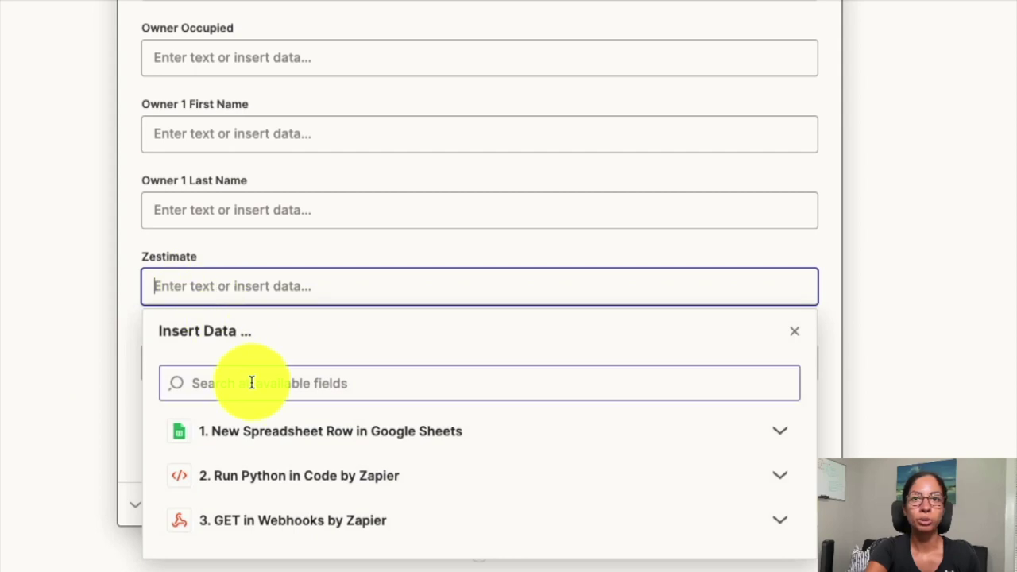
left_click(318, 519)
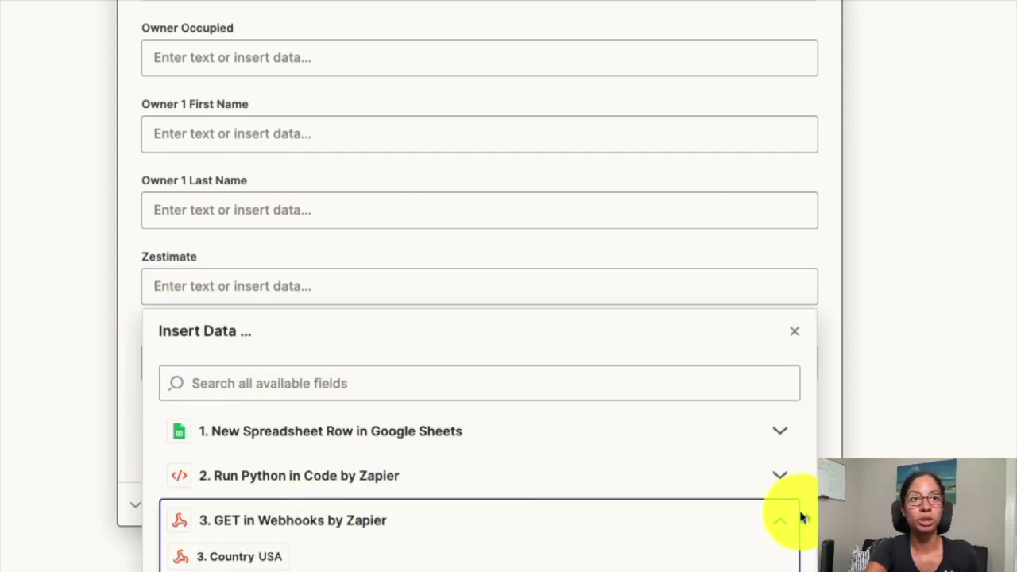
scroll(803, 556, "down", 2)
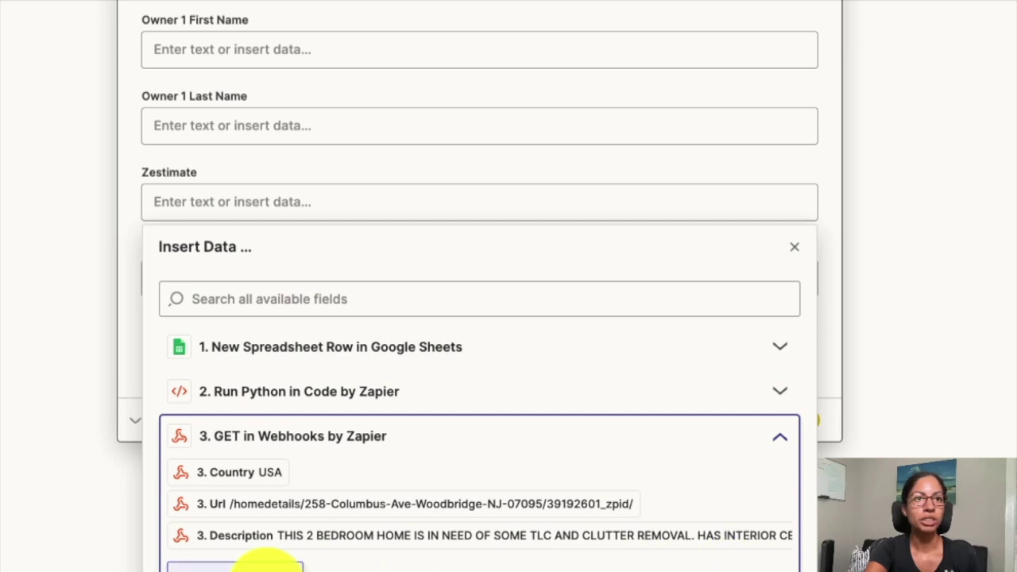
left_click(262, 567)
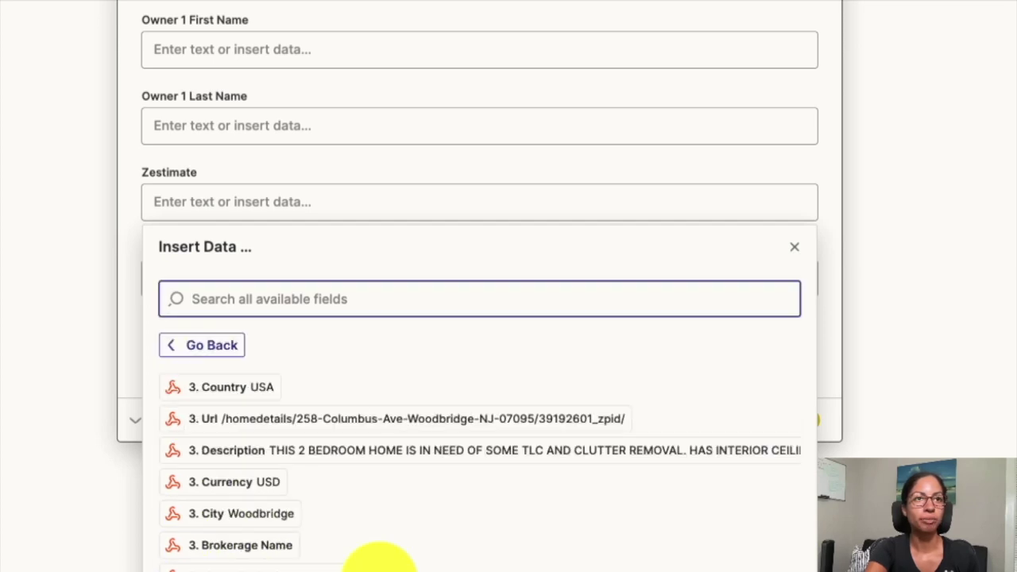
scroll(379, 560, "down", 3)
scroll(380, 560, "down", 10)
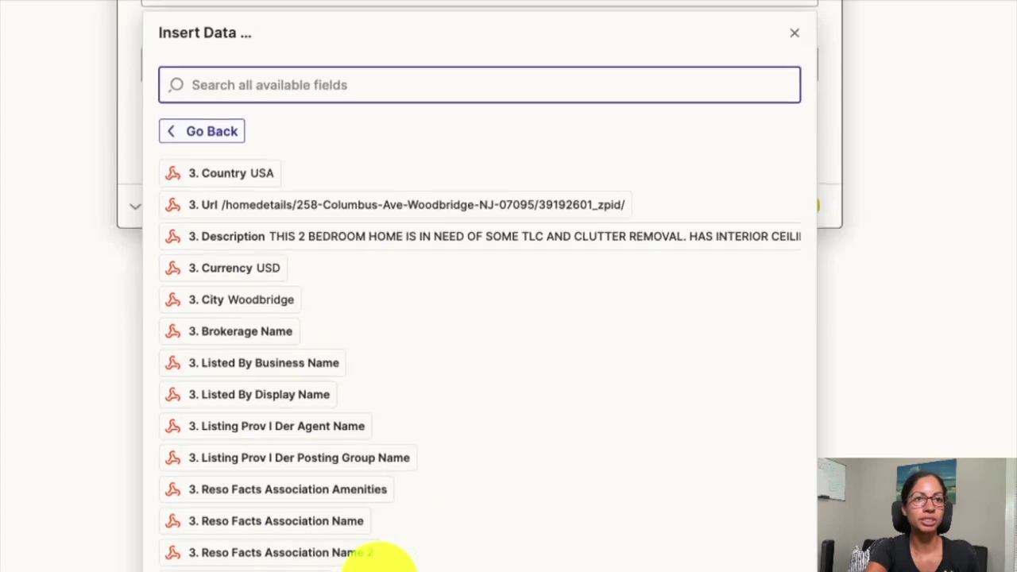
scroll(380, 560, "up", 12)
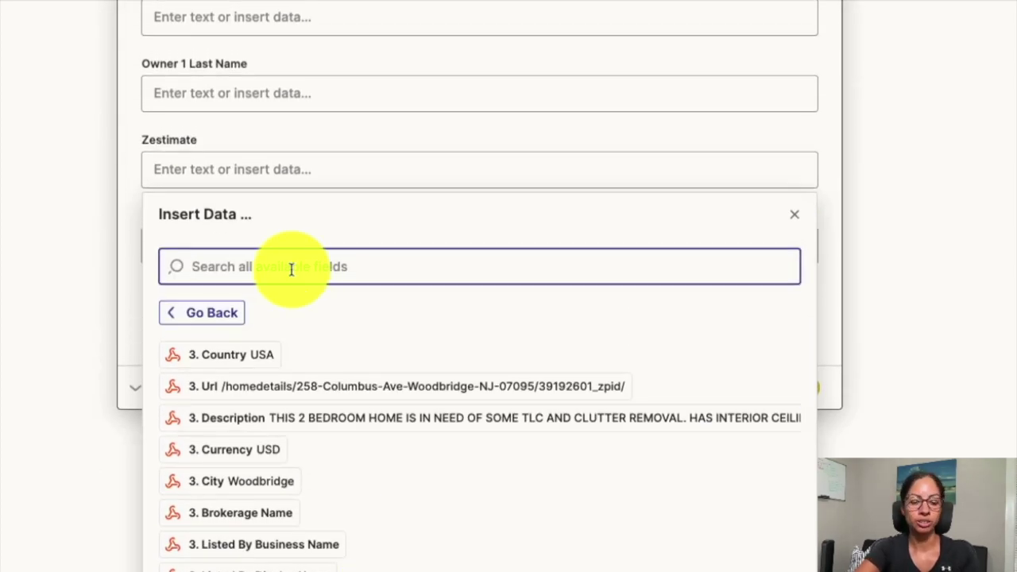
type("zestimate")
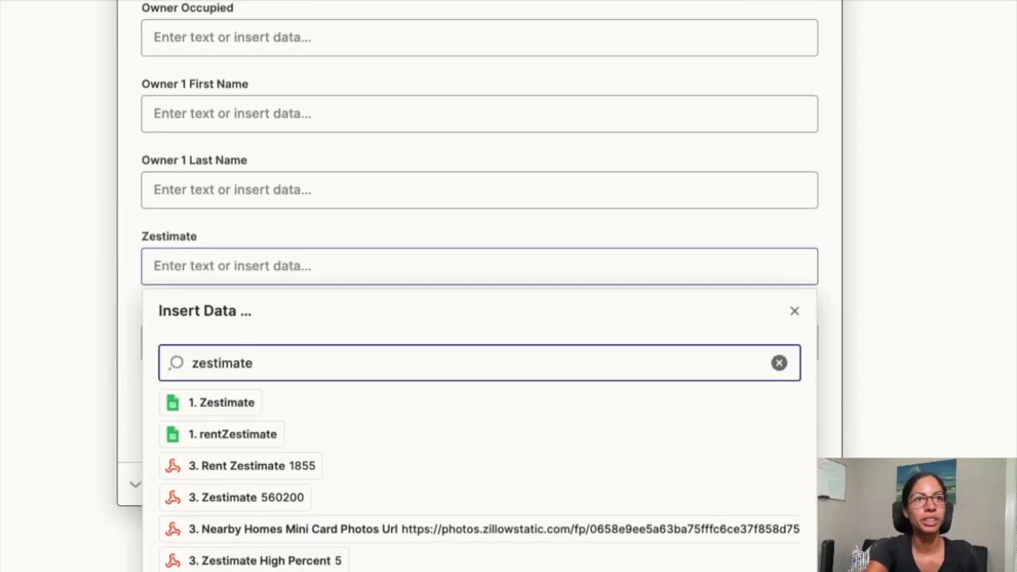
left_click(284, 499)
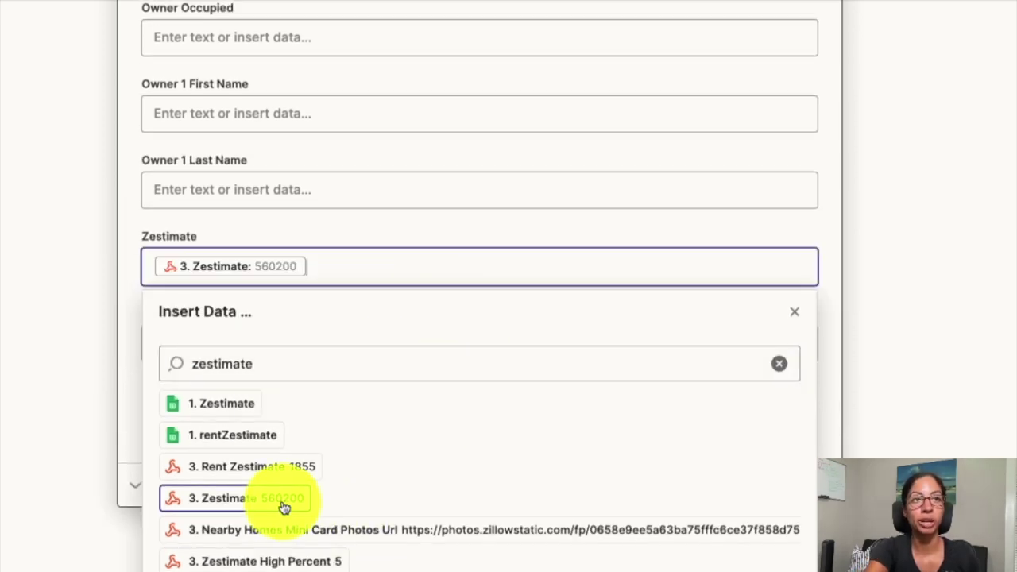
Map the rentZestimate field to the webhook's Rent Zestimate output and test the update action.
left_click(884, 288)
left_click(461, 365)
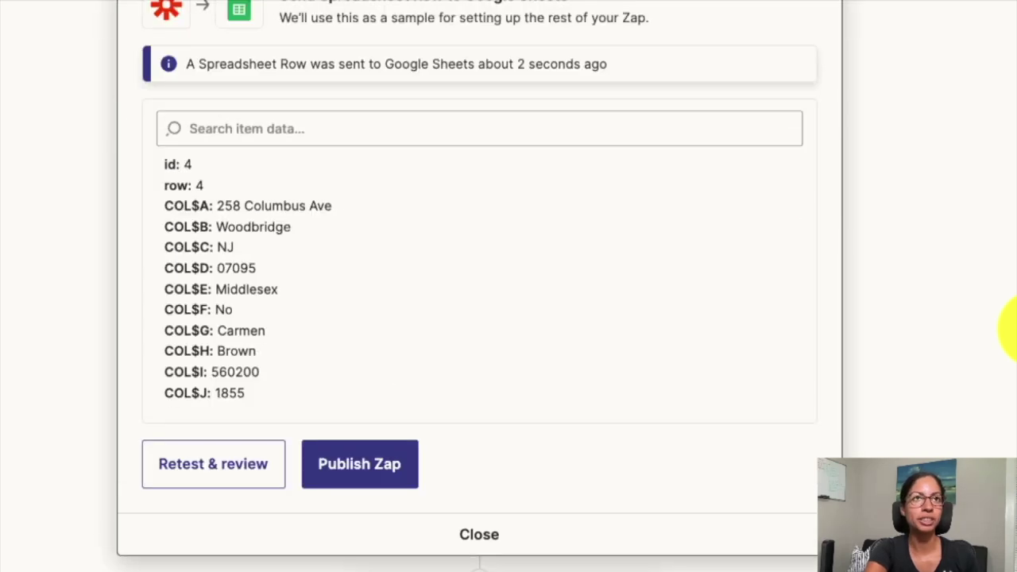
Check the estimate values in columns I and J of the test result and in row 4 of the MyListOfProperties spreadsheet.
scroll(969, 419, "down", 1)
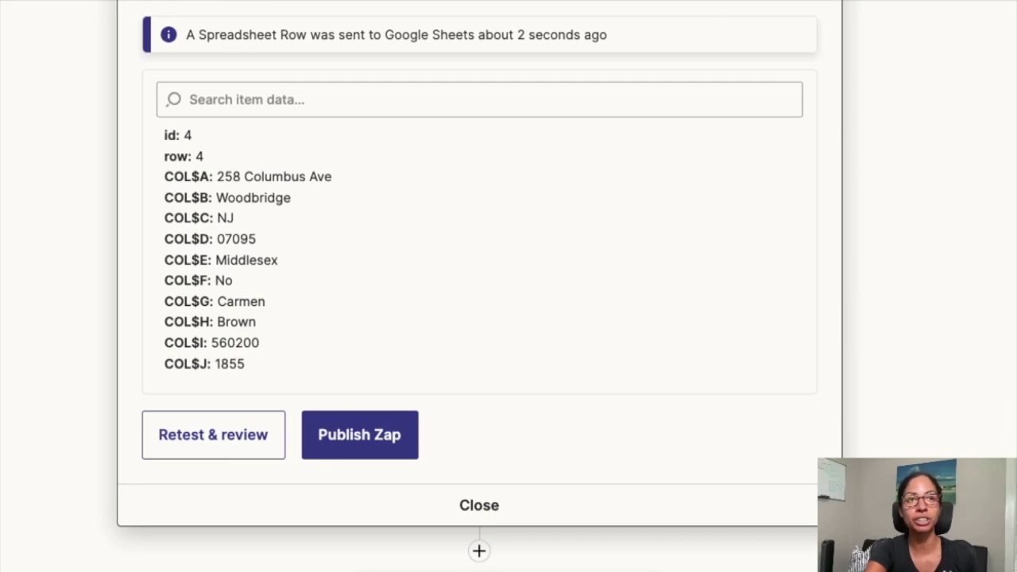
left_click_drag(329, 379, 164, 345)
left_click(944, 342)
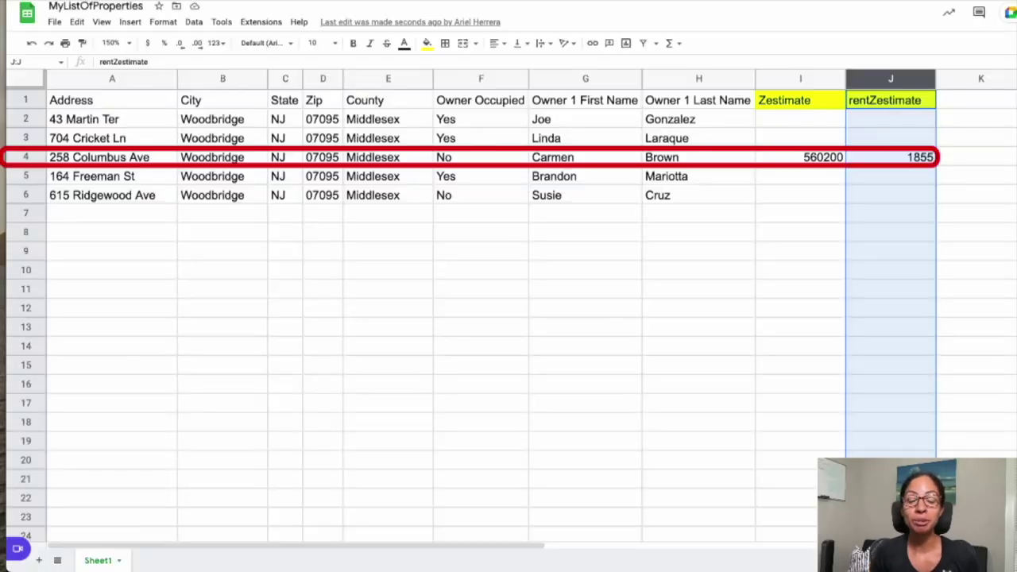
left_click(24, 157)
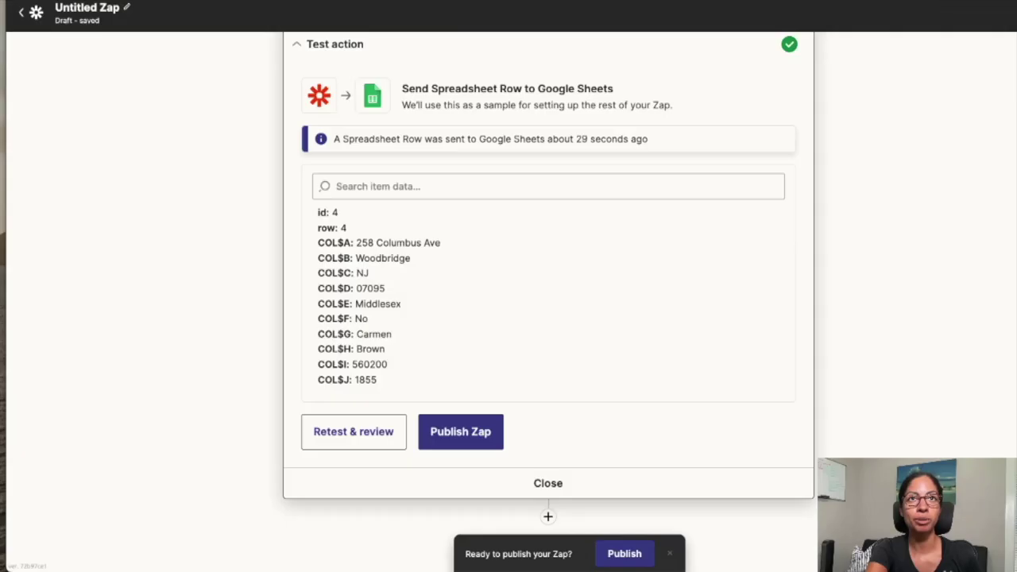
Publish the Zap and turn it on.
left_click(476, 451)
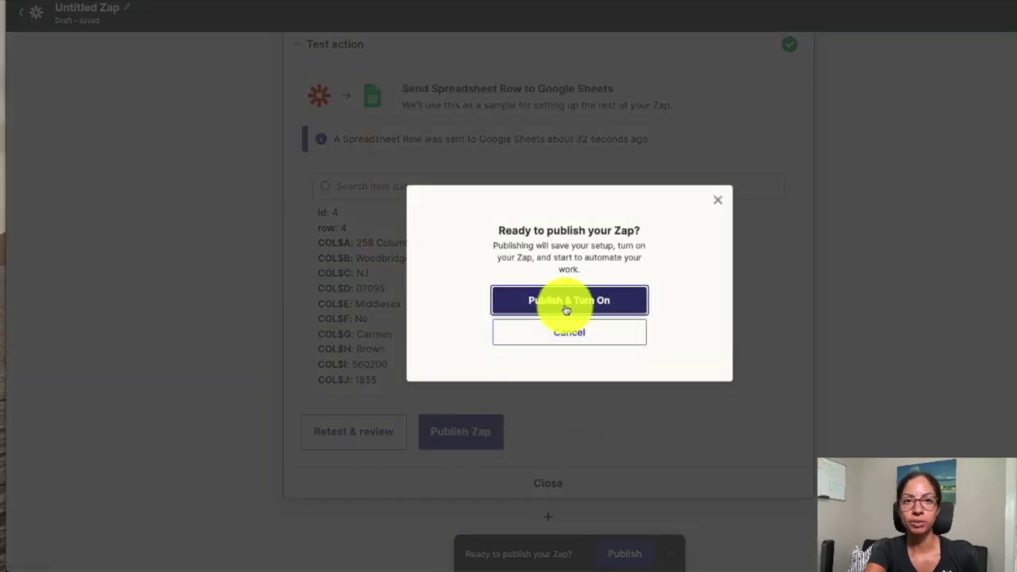
left_click(567, 306)
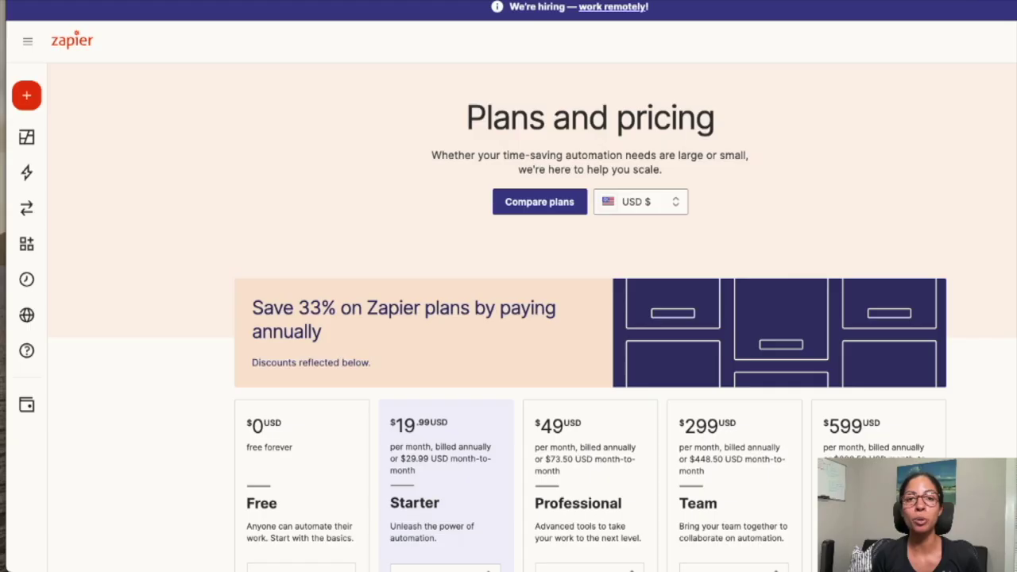
Review the Zapier pricing plans, comparing the Starter and Professional update times and the Starter plan's webhook connections.
scroll(977, 445, "down", 5)
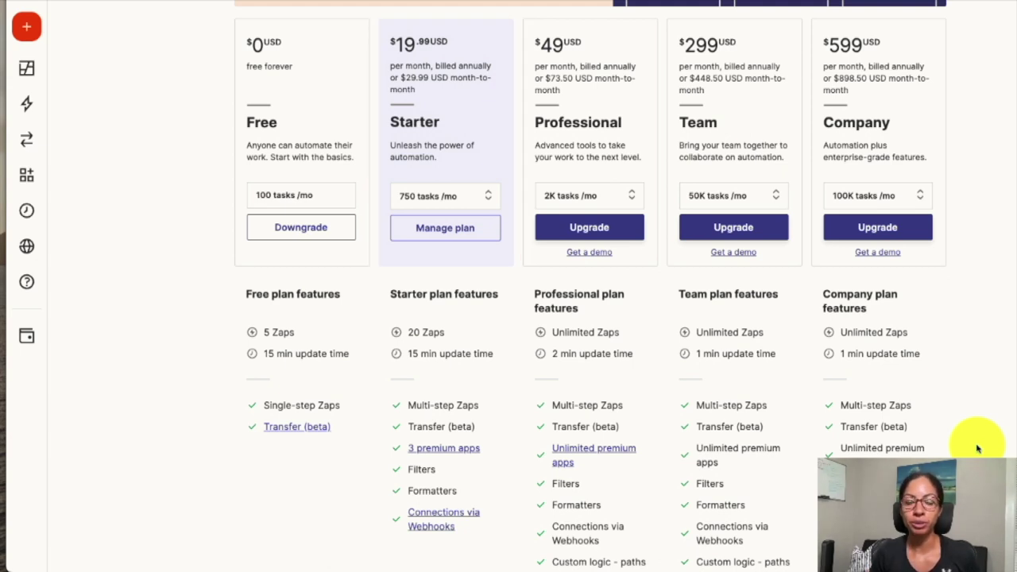
mouse_move(407, 354)
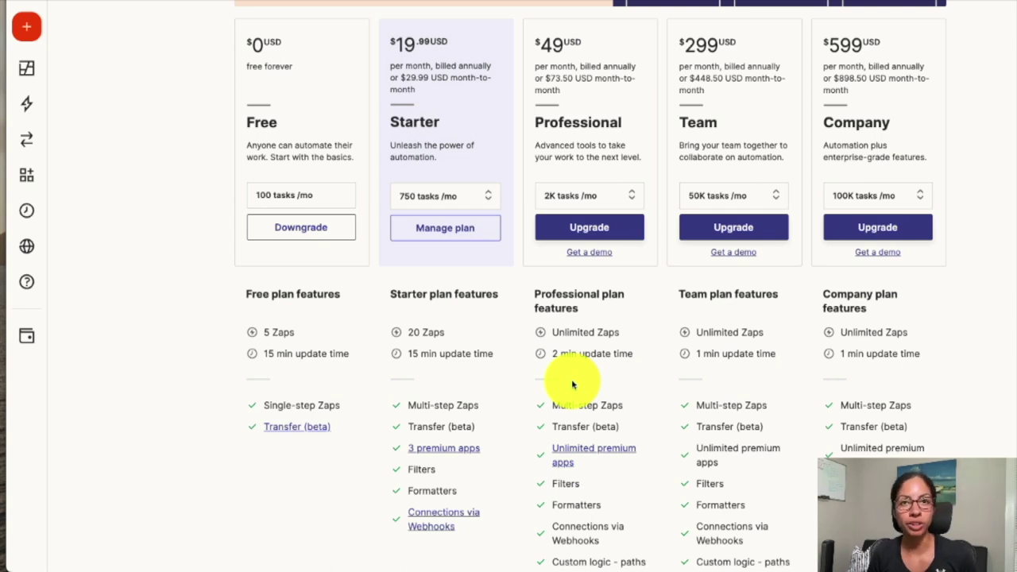
mouse_move(588, 359)
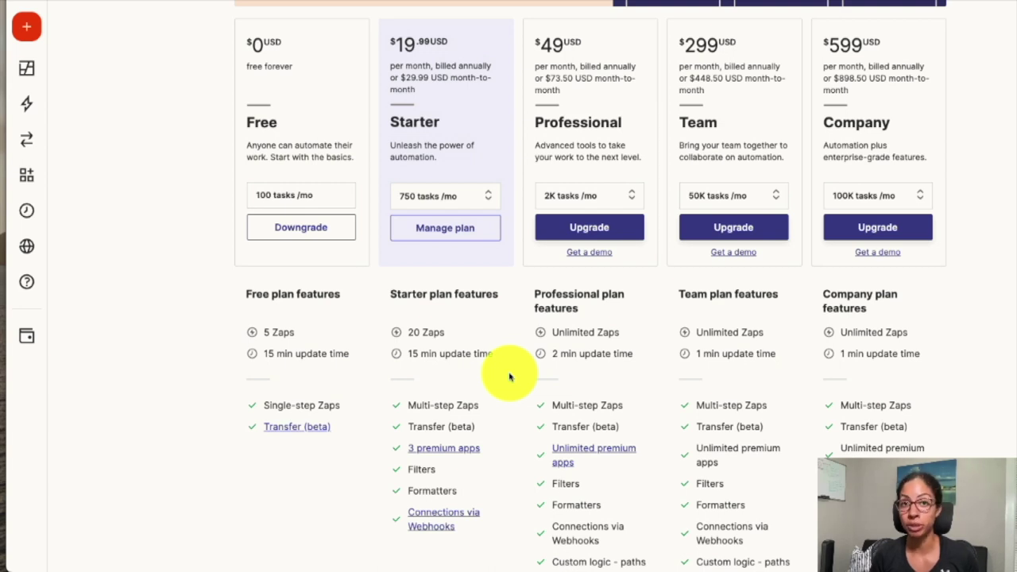
mouse_move(434, 528)
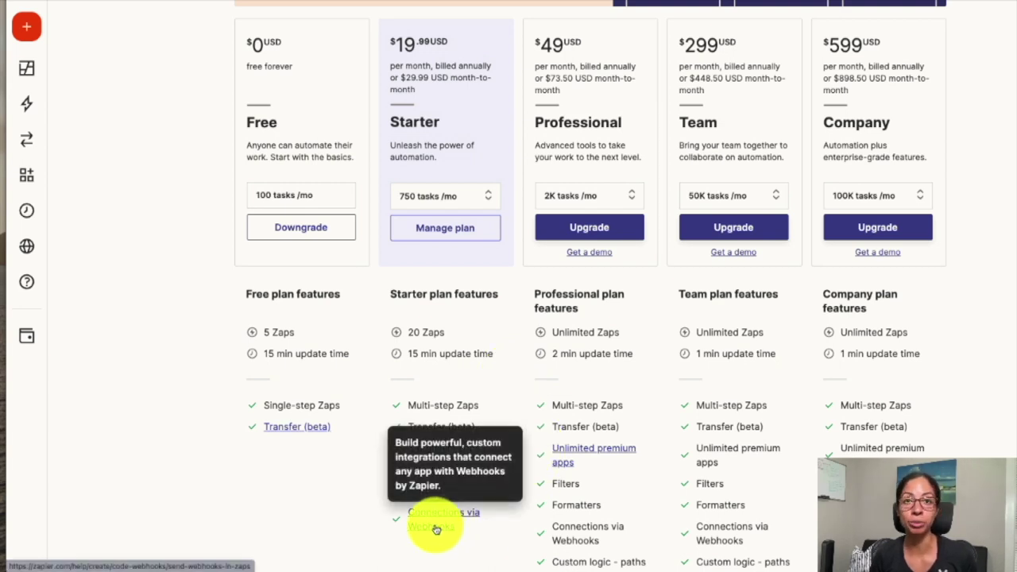